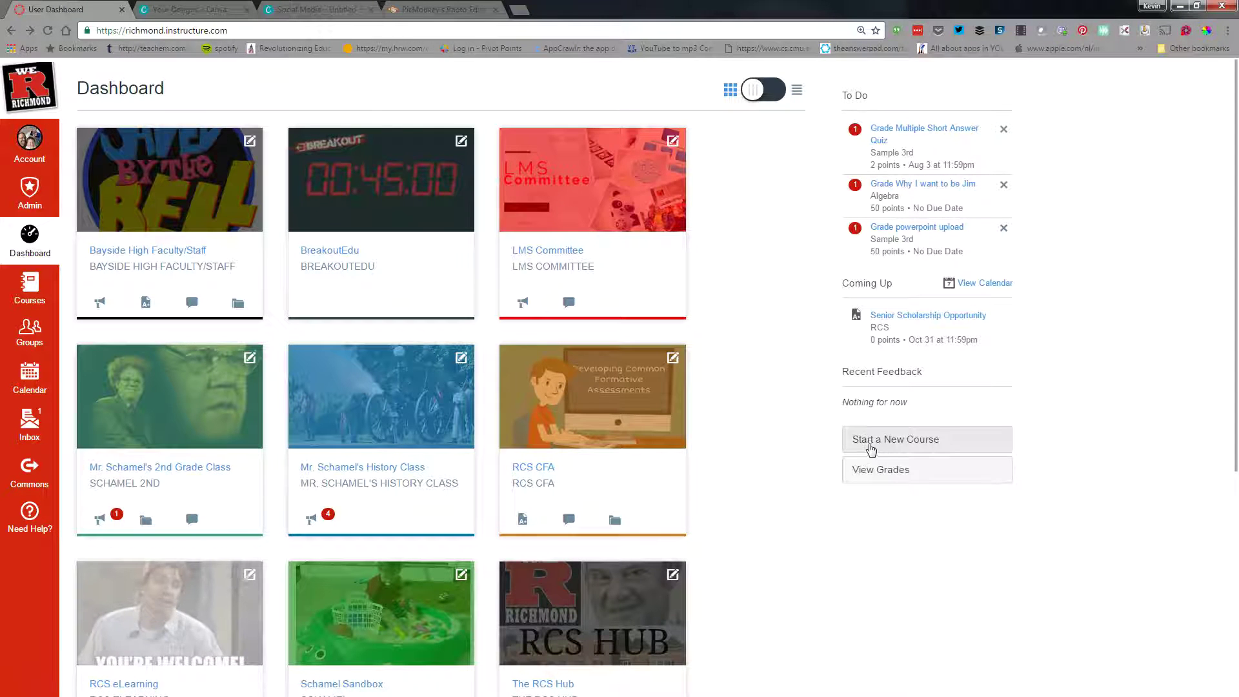
Step: Create a new course named "KS Sandbox" with the Private (Copyrighted) content license
left_click(889, 444)
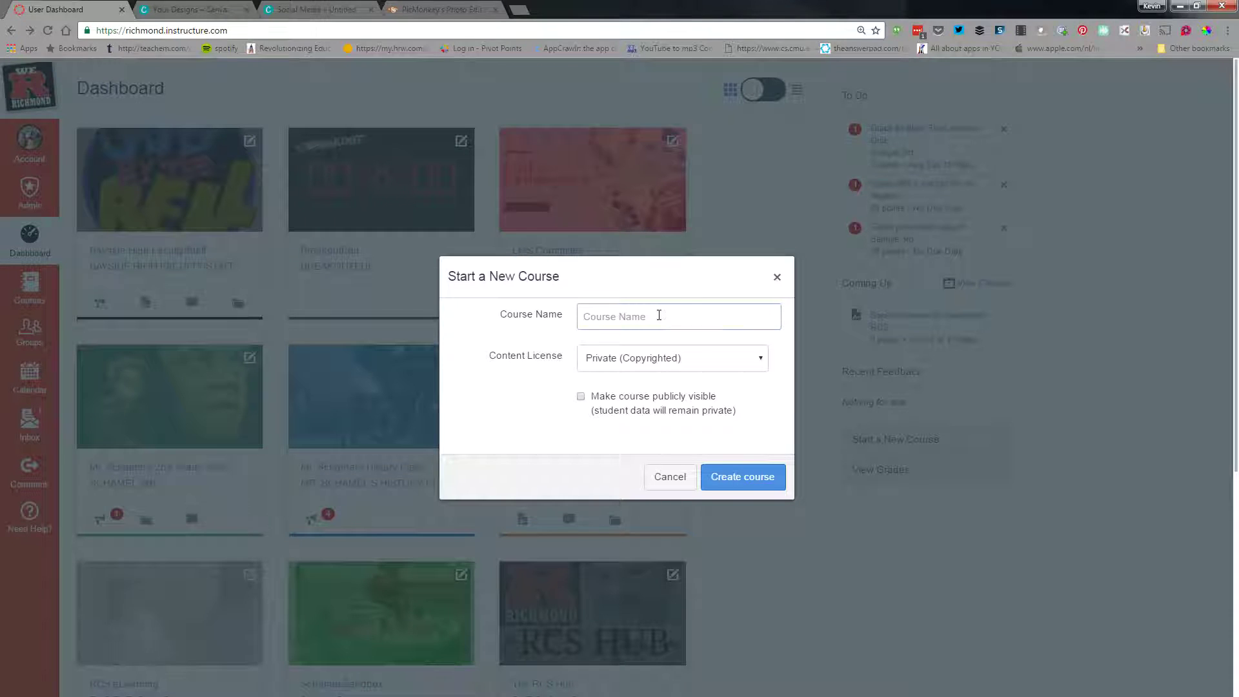
type("KS Sa")
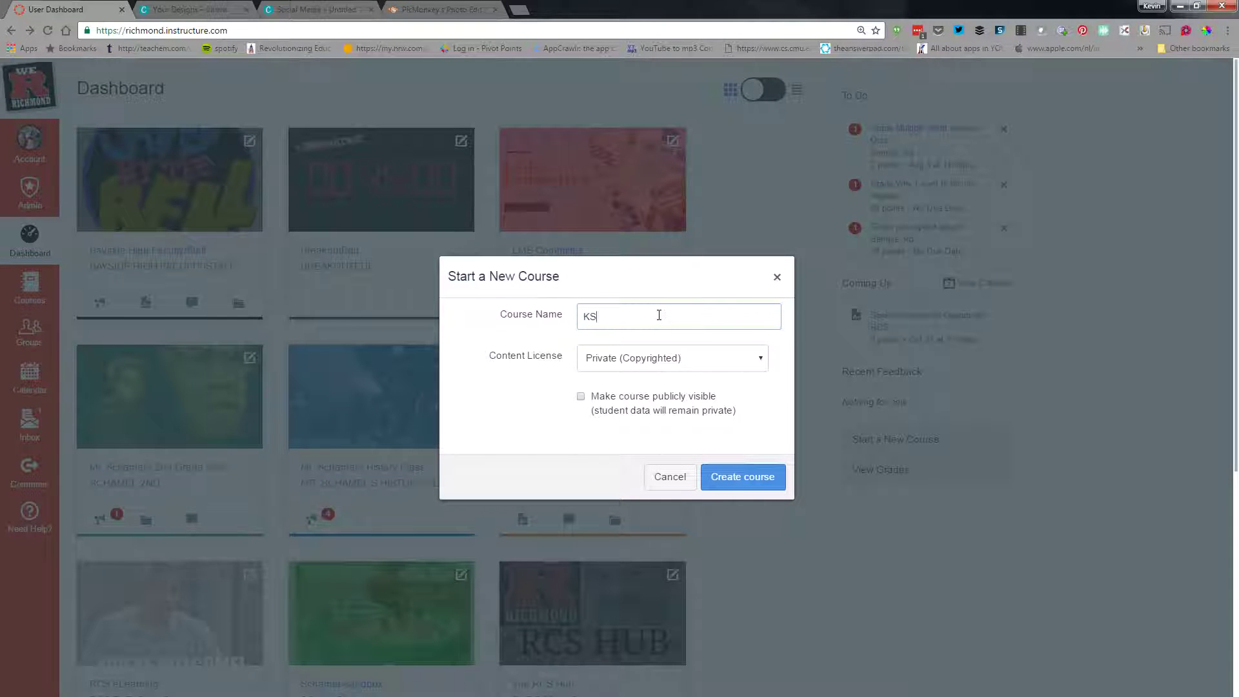
type("ndbox")
left_click(738, 479)
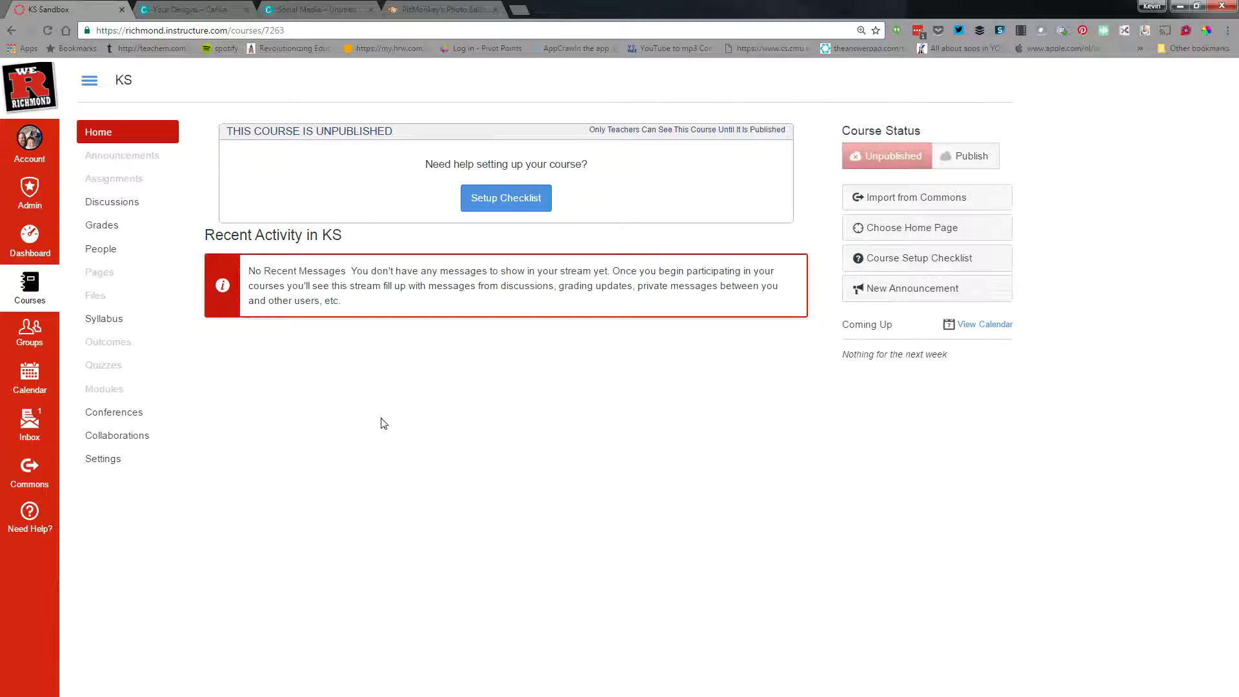
Step: Start a new page in the course's Pages area and title it "Home Page"
left_click(111, 278)
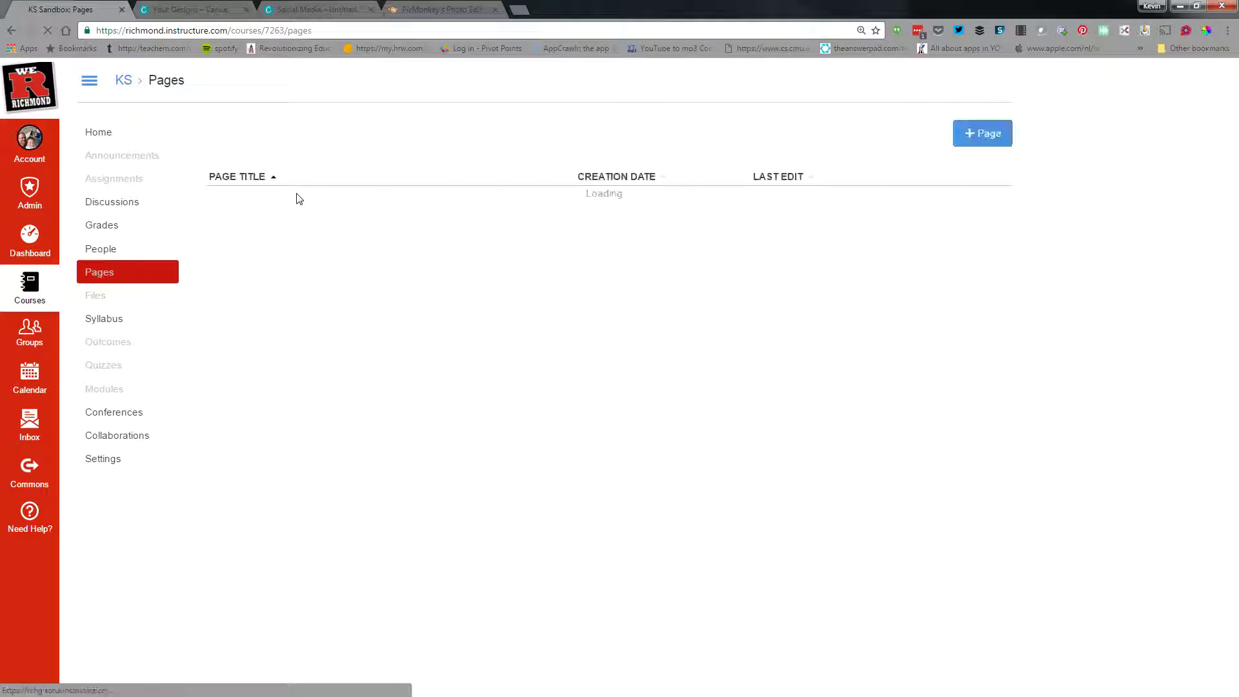
left_click(985, 134)
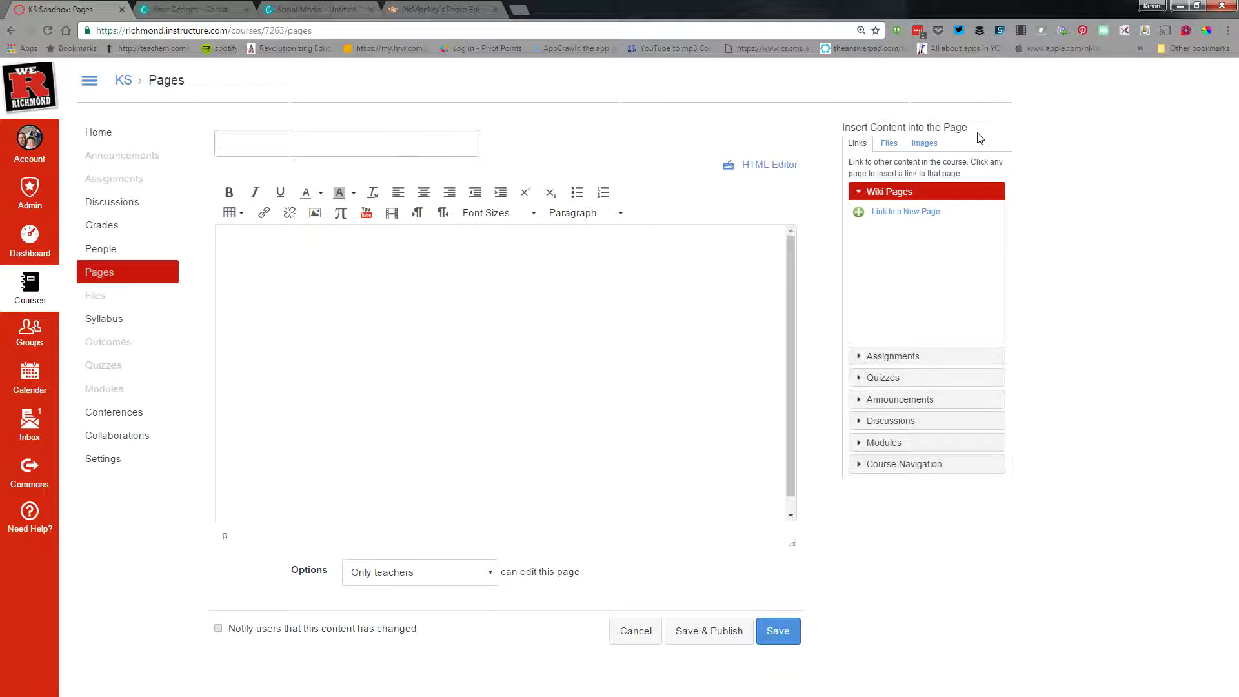
left_click(414, 154)
type("Home Pa")
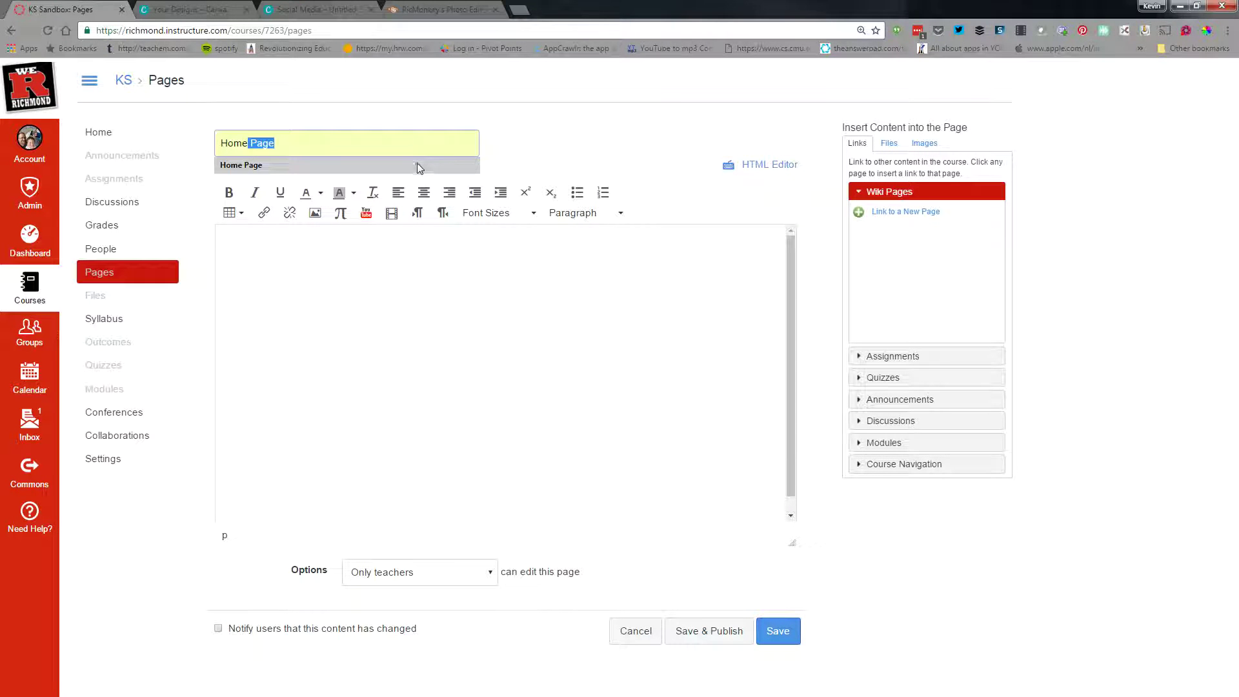
type("h")
key("BackSpace")
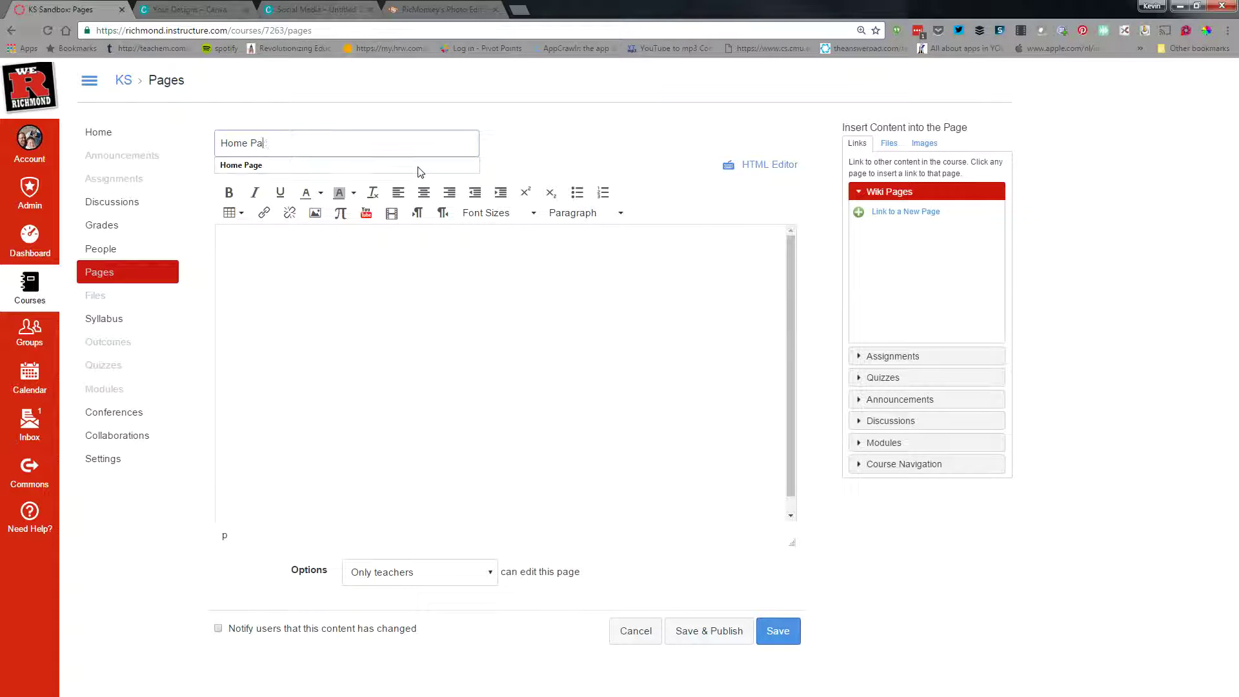
type("ge")
left_click(410, 276)
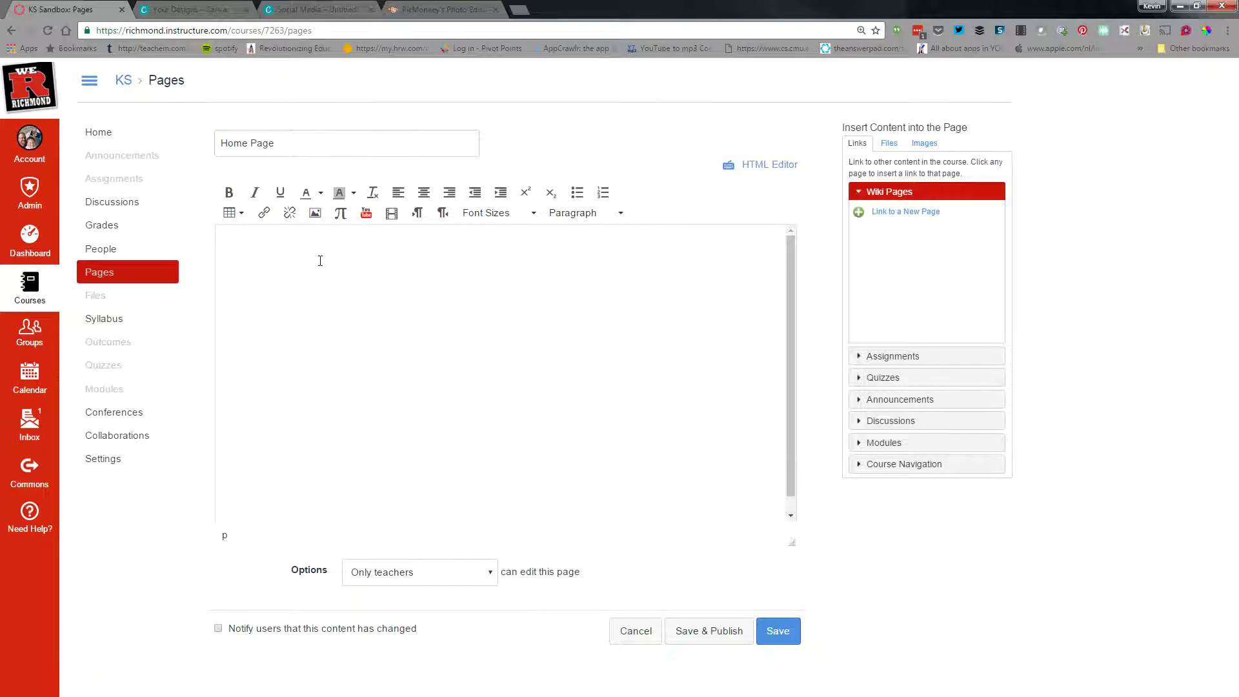
Step: Switch to Canva and create a new design of the Social Media type
left_click(193, 9)
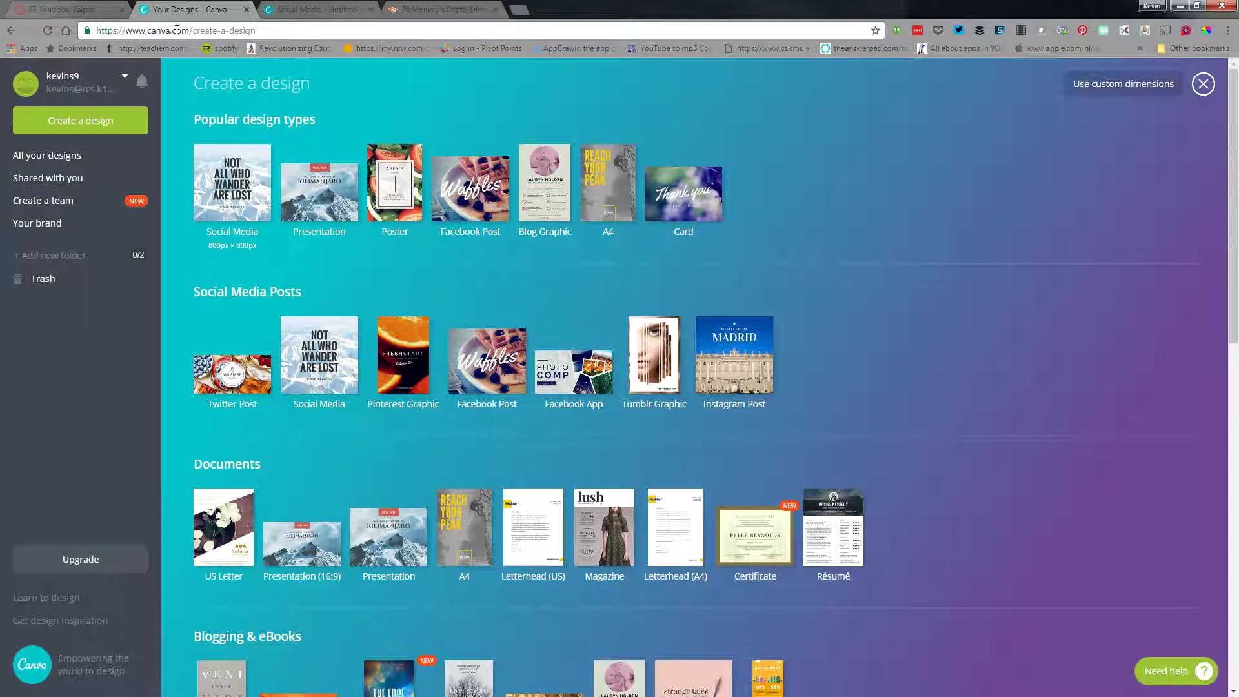
left_click(413, 9)
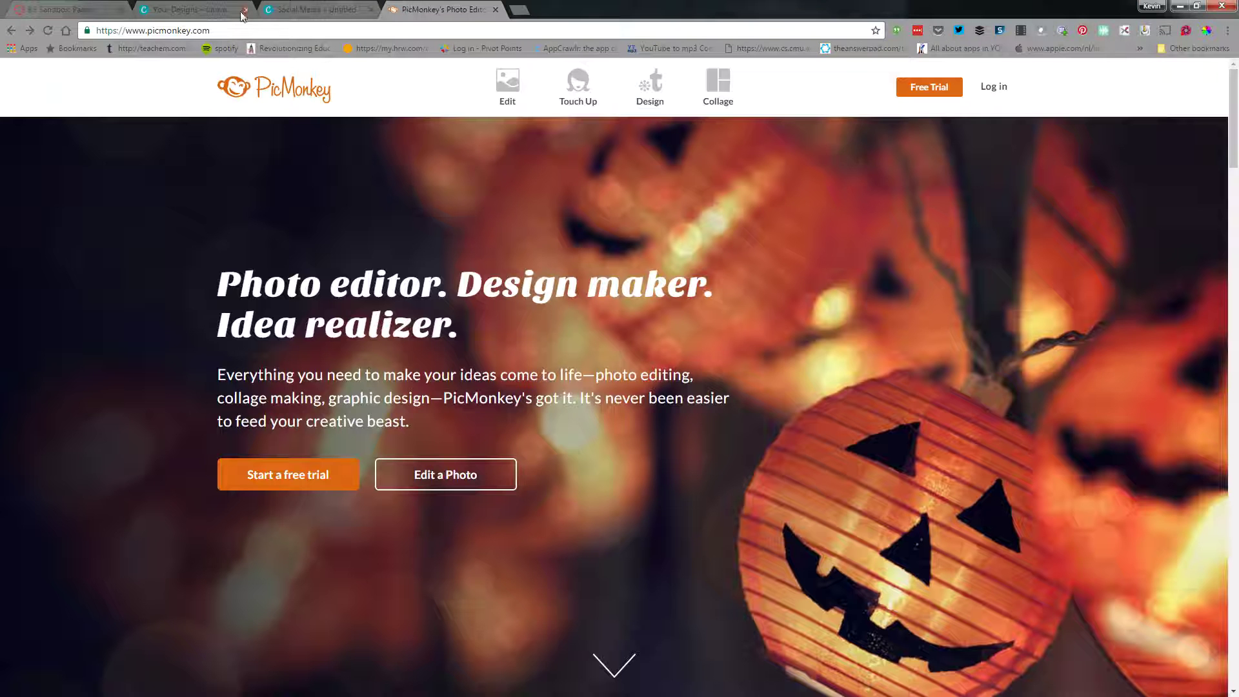
left_click(199, 12)
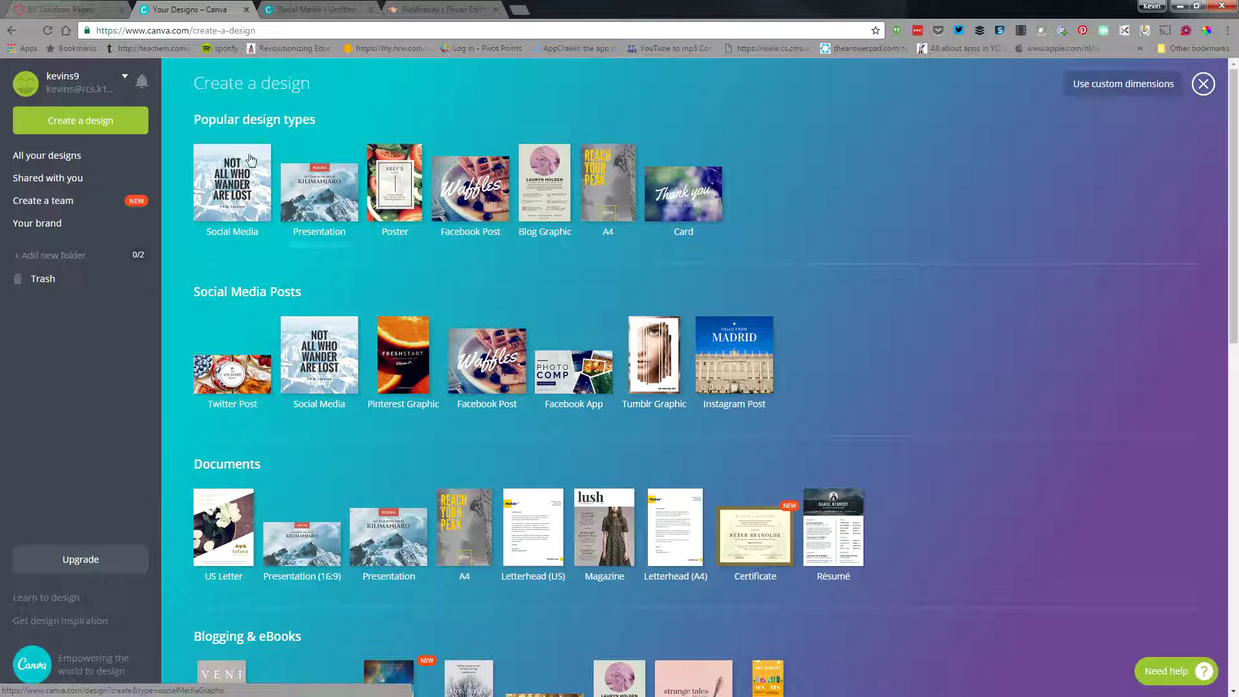
left_click(240, 179)
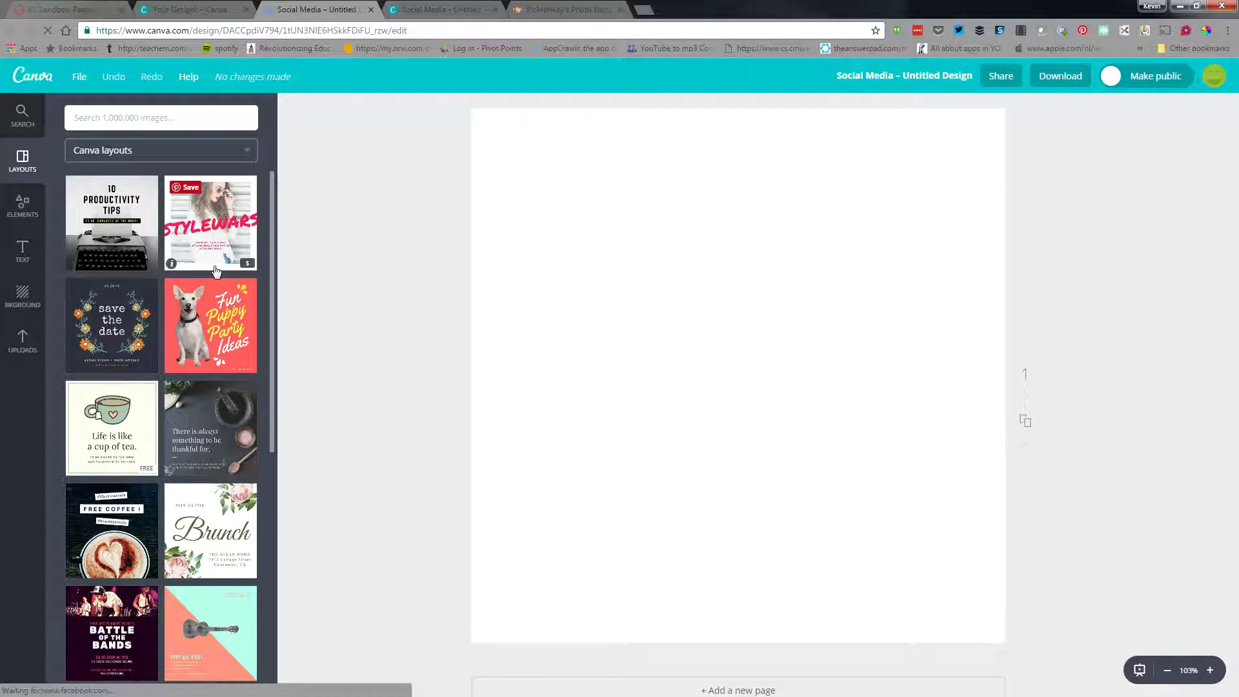
Step: Try several Canva layouts on the blank page and apply the "Open Mic Night" ukulele layout
left_click(213, 320)
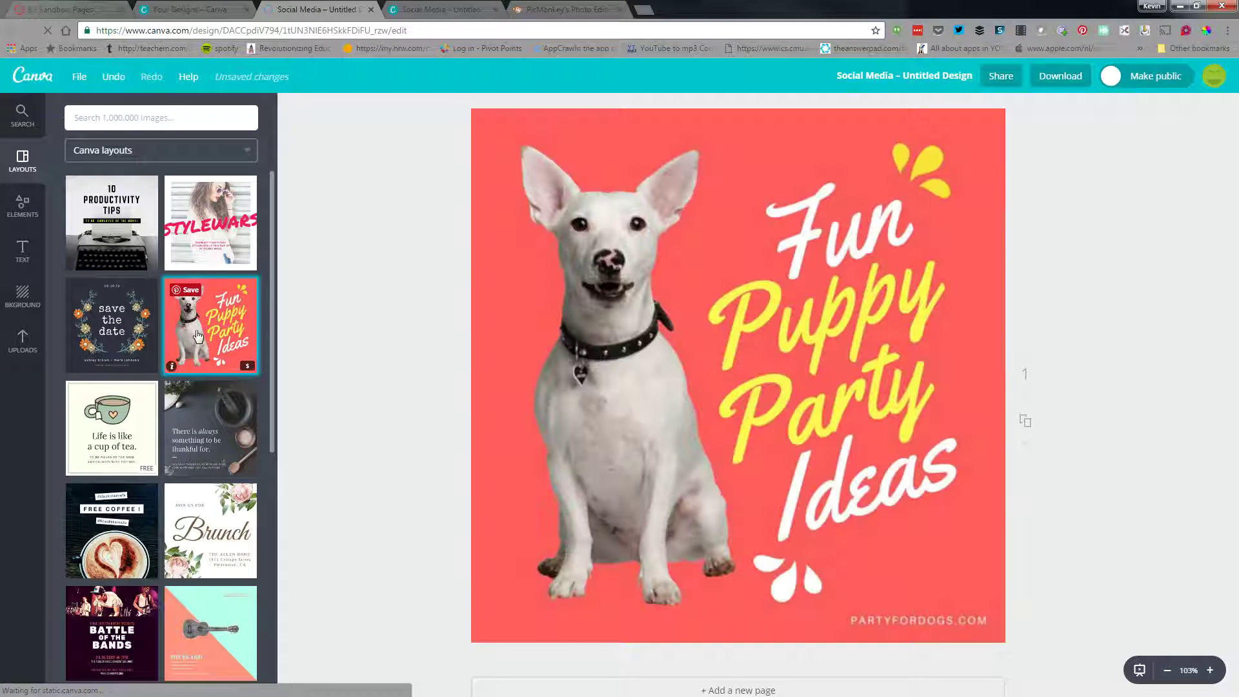
left_click(216, 434)
left_click(224, 225)
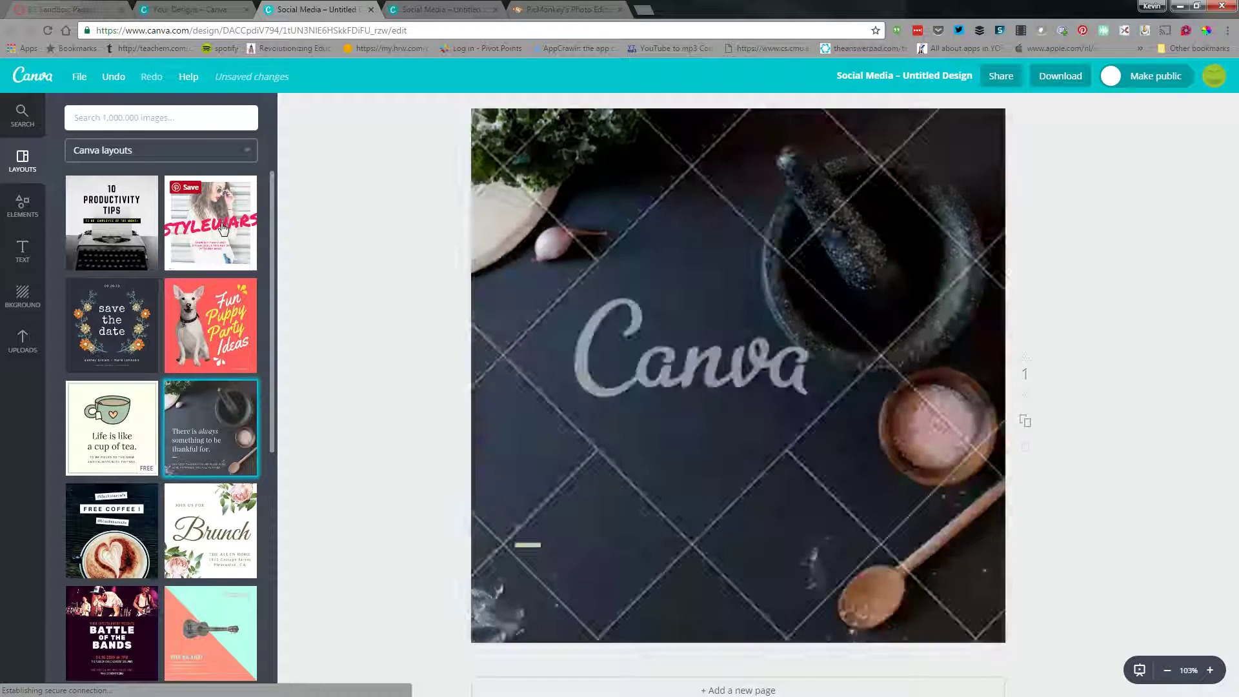
scroll(225, 526, "down", 2)
left_click(225, 526)
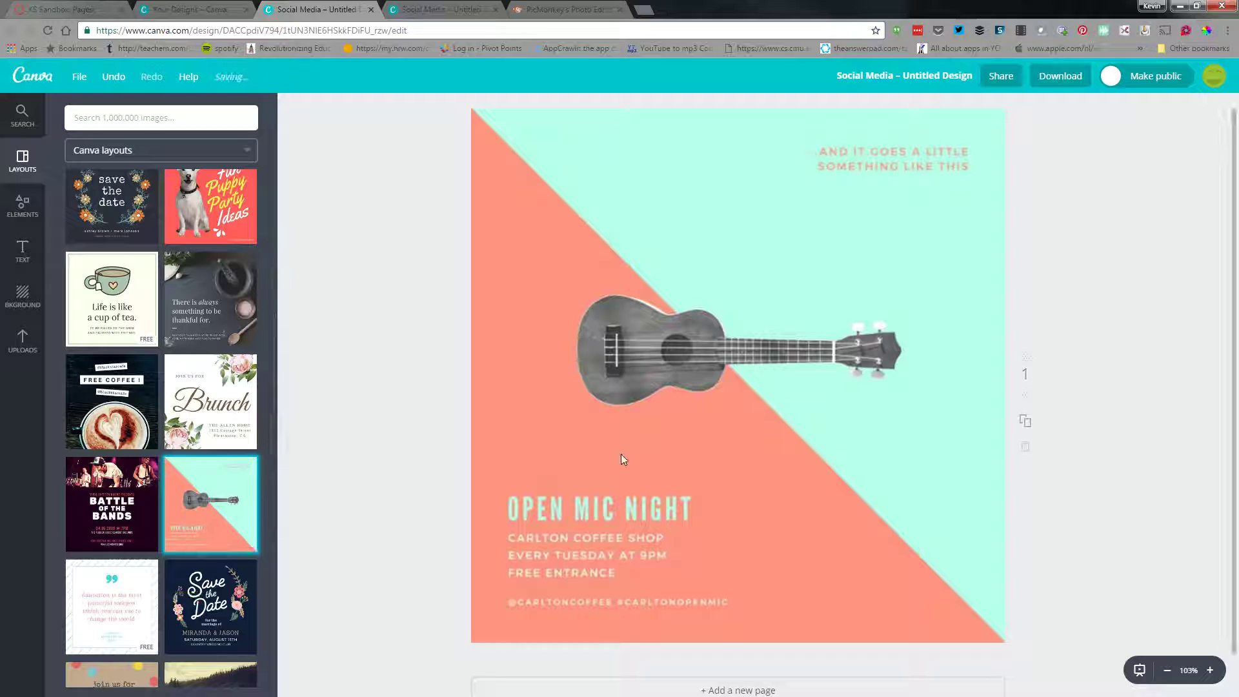
Step: Change the background of the Open Mic Night design to dark charcoal
left_click(610, 505)
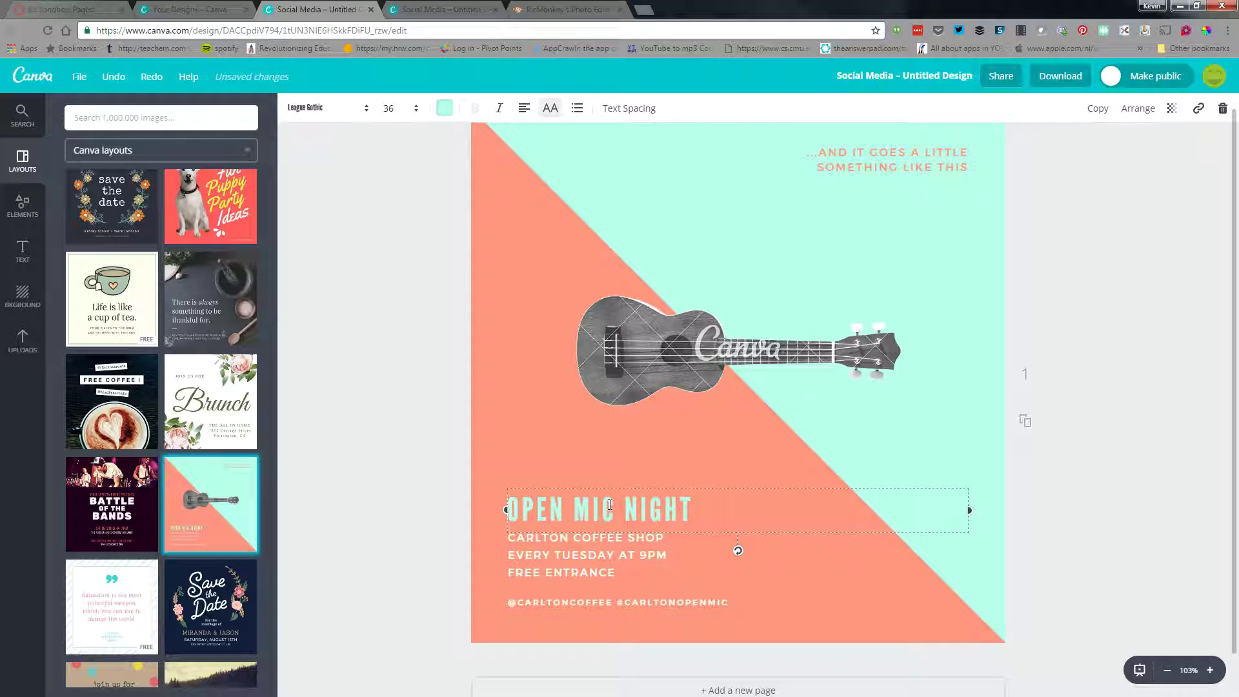
left_click(25, 297)
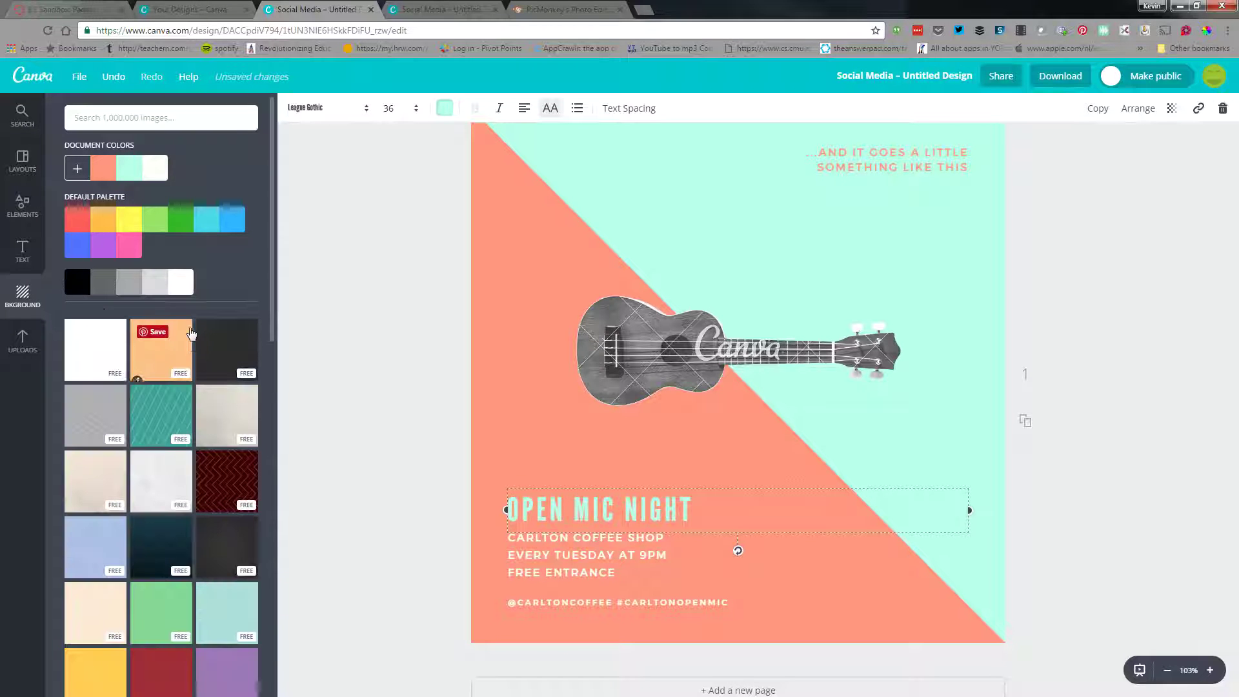
left_click(161, 354)
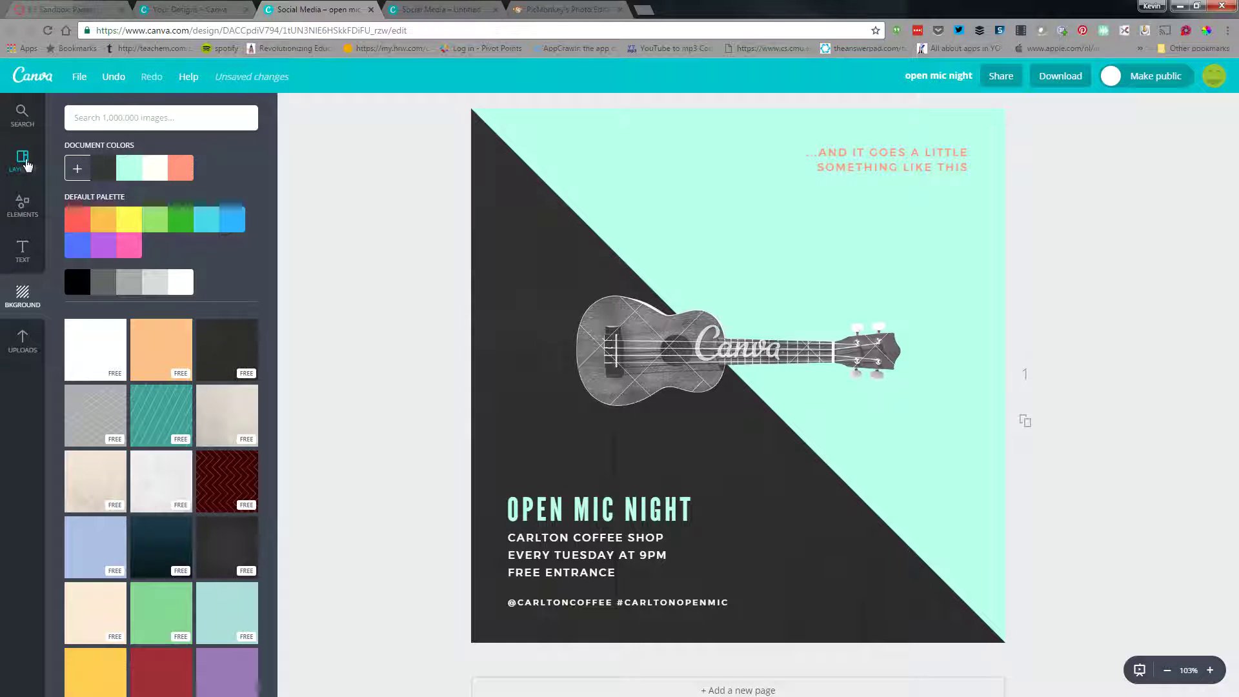
Step: Go to the other, blank Social Media design and add the free photo of the autumn lake and gravel road
left_click(465, 10)
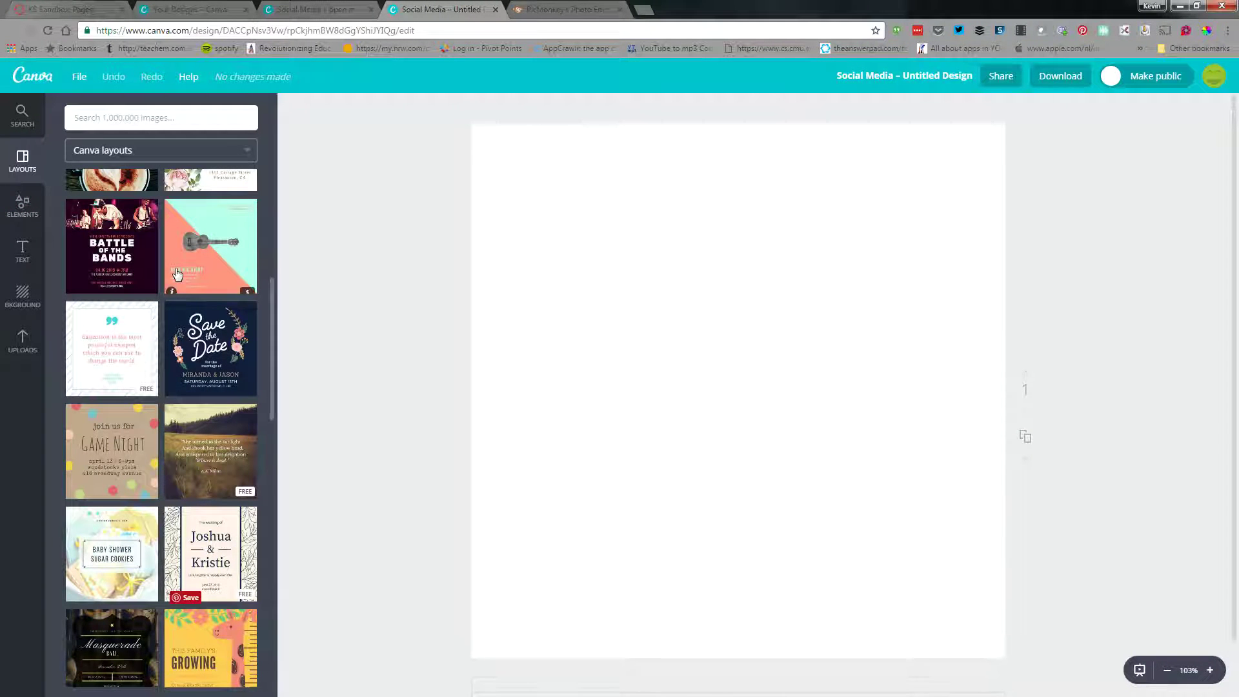
left_click(22, 207)
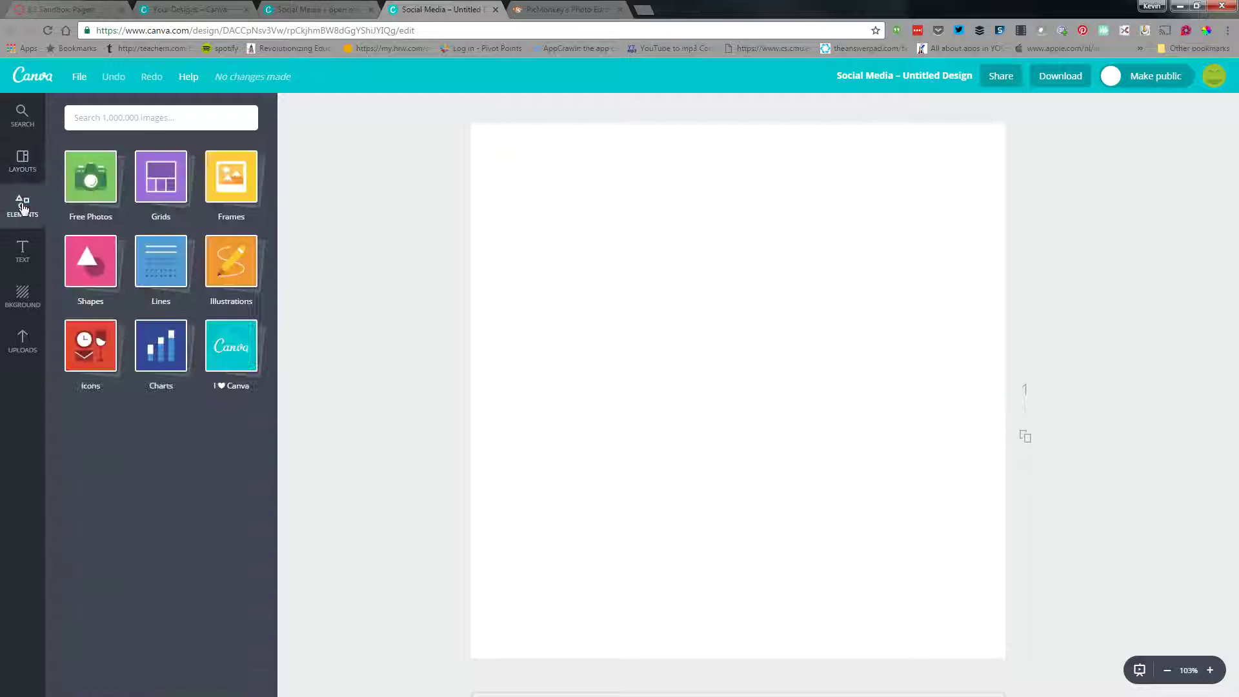
left_click(94, 186)
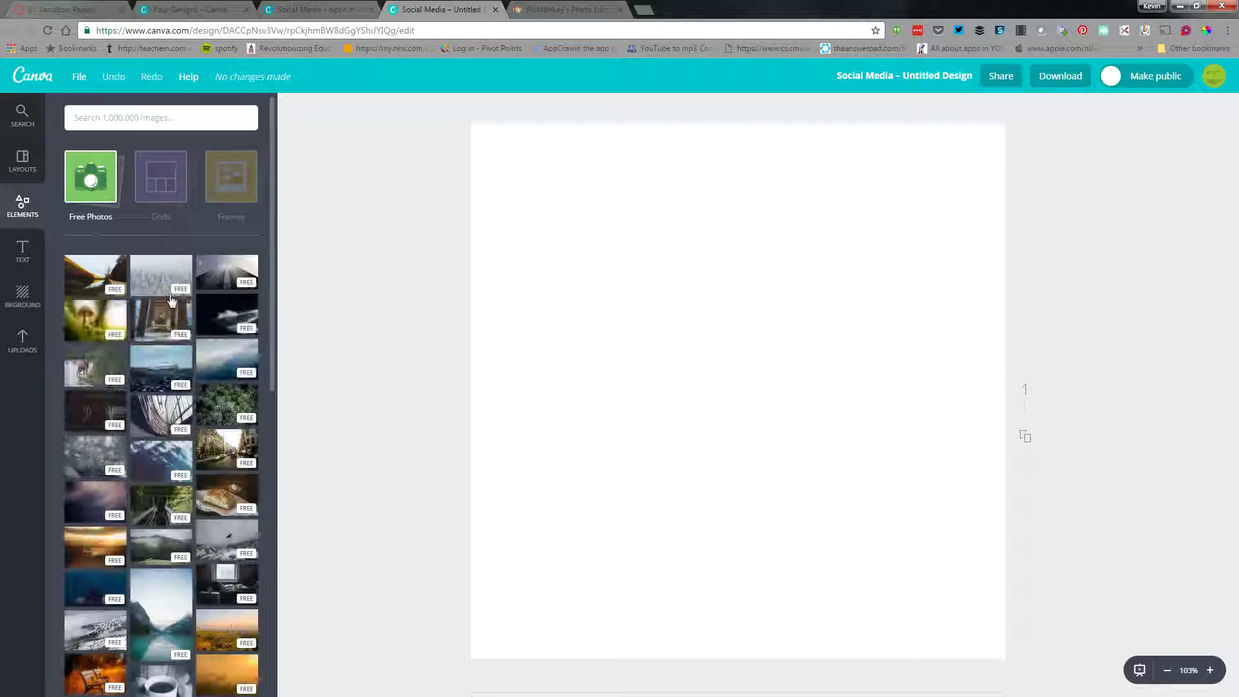
left_click(105, 276)
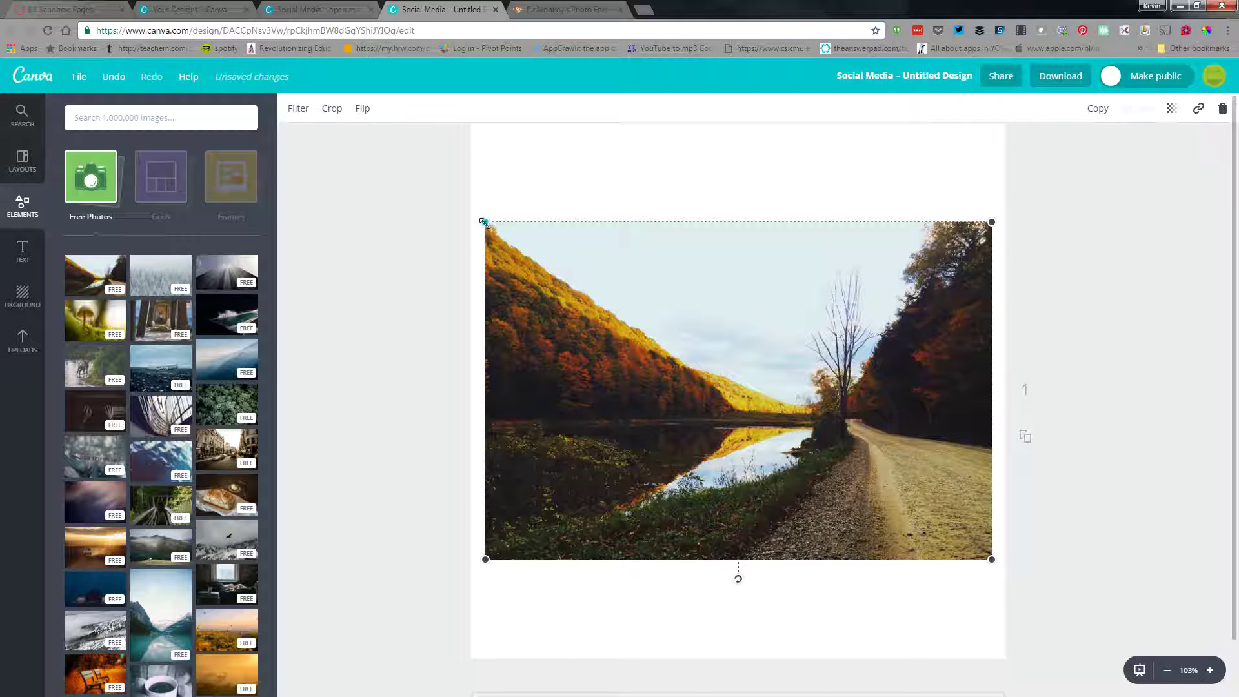
Step: Enlarge the autumn photo to nearly the full page width and move it slightly higher on the page
left_click_drag(484, 222, 476, 216)
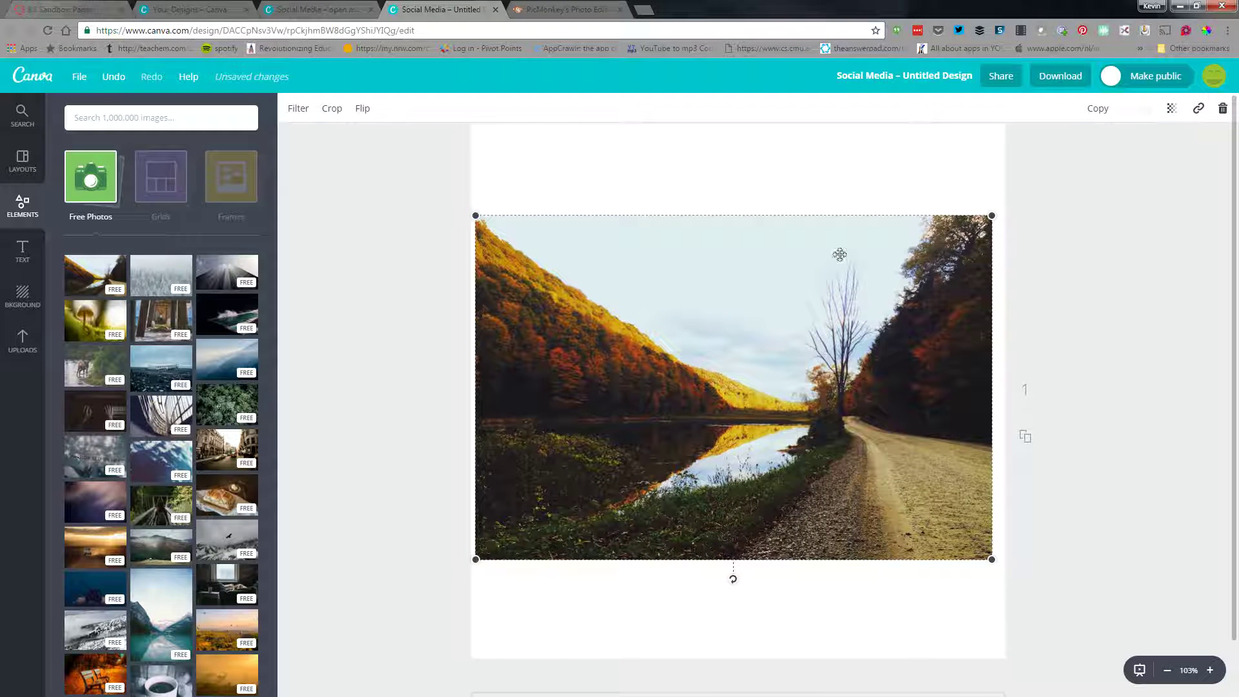
mouse_move(992, 213)
left_mouse_down()
mouse_move(1010, 200)
mouse_move(1004, 208)
left_mouse_up()
left_click_drag(871, 281, 862, 265)
left_click(832, 180)
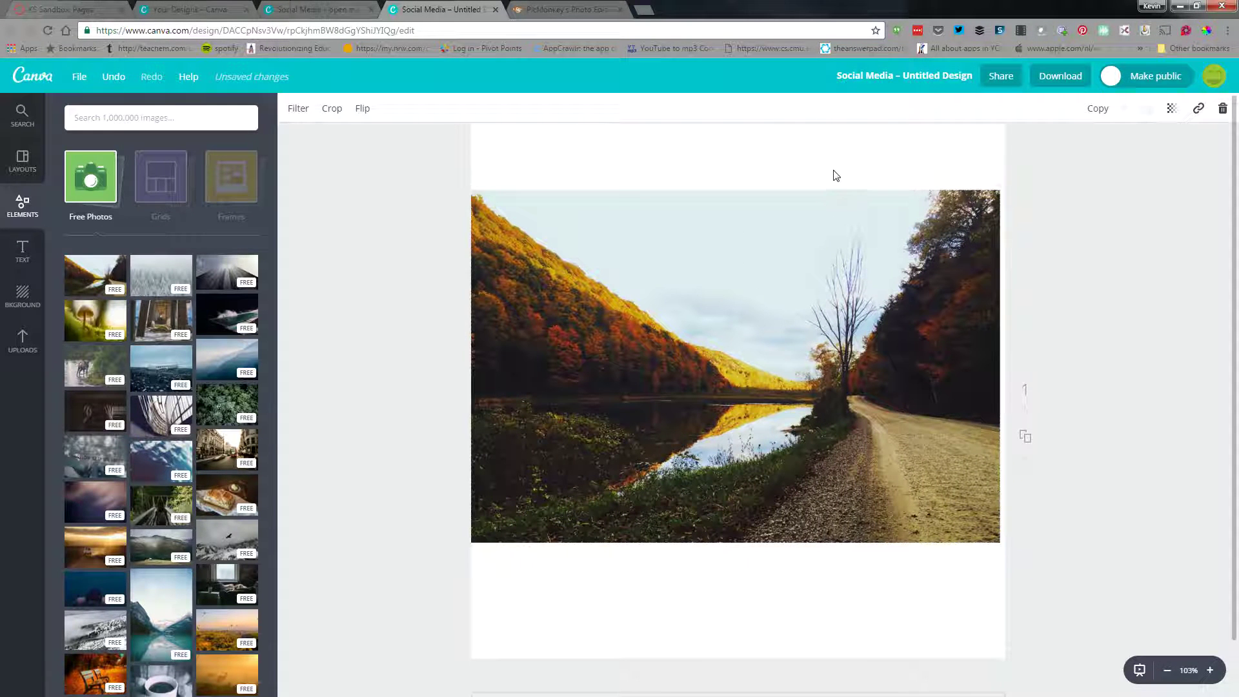
Step: Add the "SODA-POP specials" text combination and position it over the upper part of the photo
left_click(23, 250)
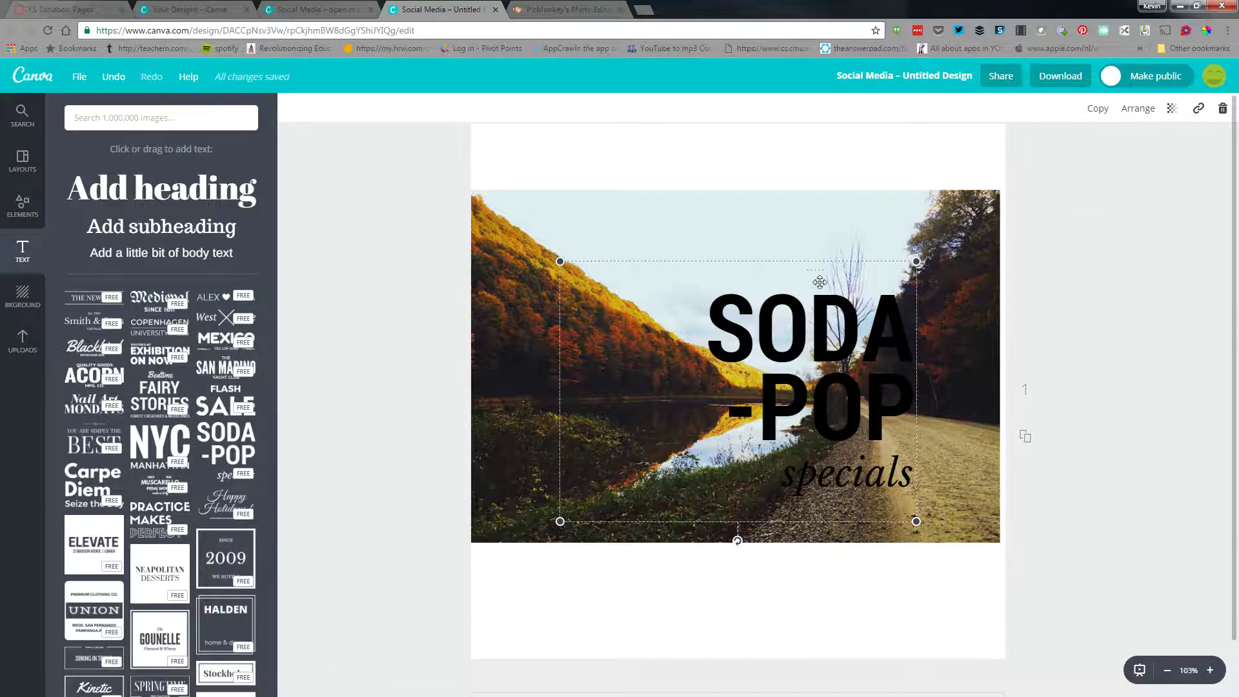
left_click_drag(821, 287, 797, 239)
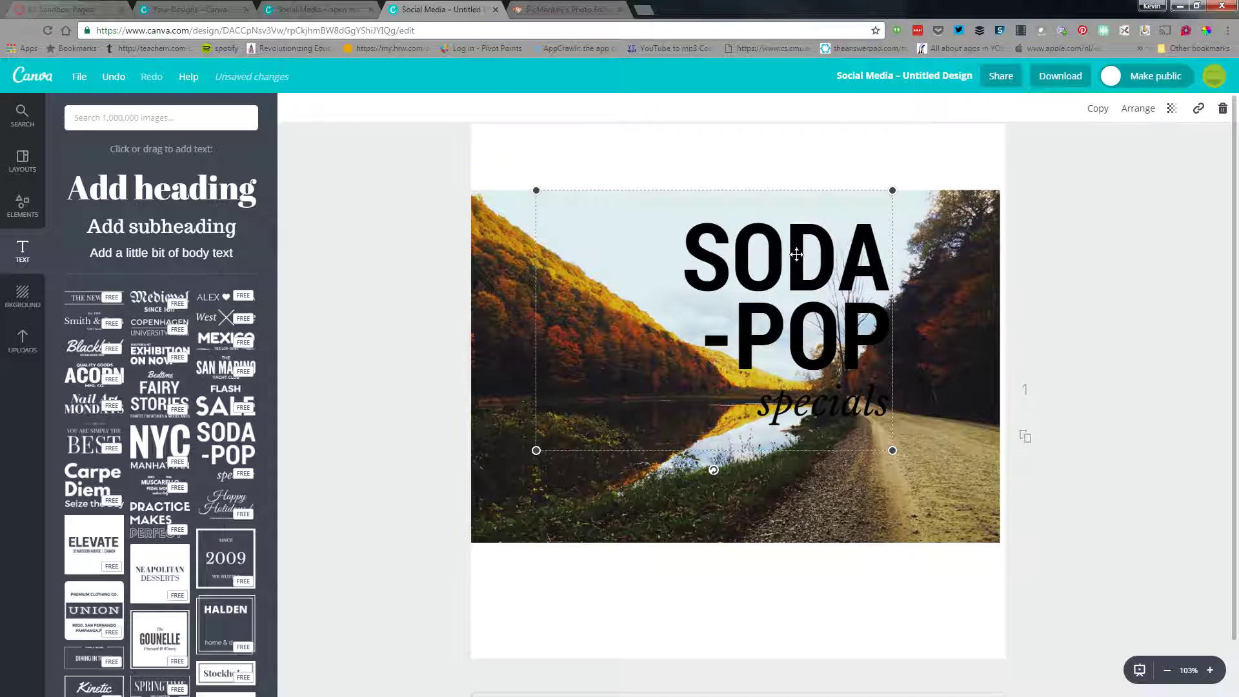
Step: Replace the text line "SODA" with "Weekly" and the line "-POP" with "Work"
double_click(797, 252)
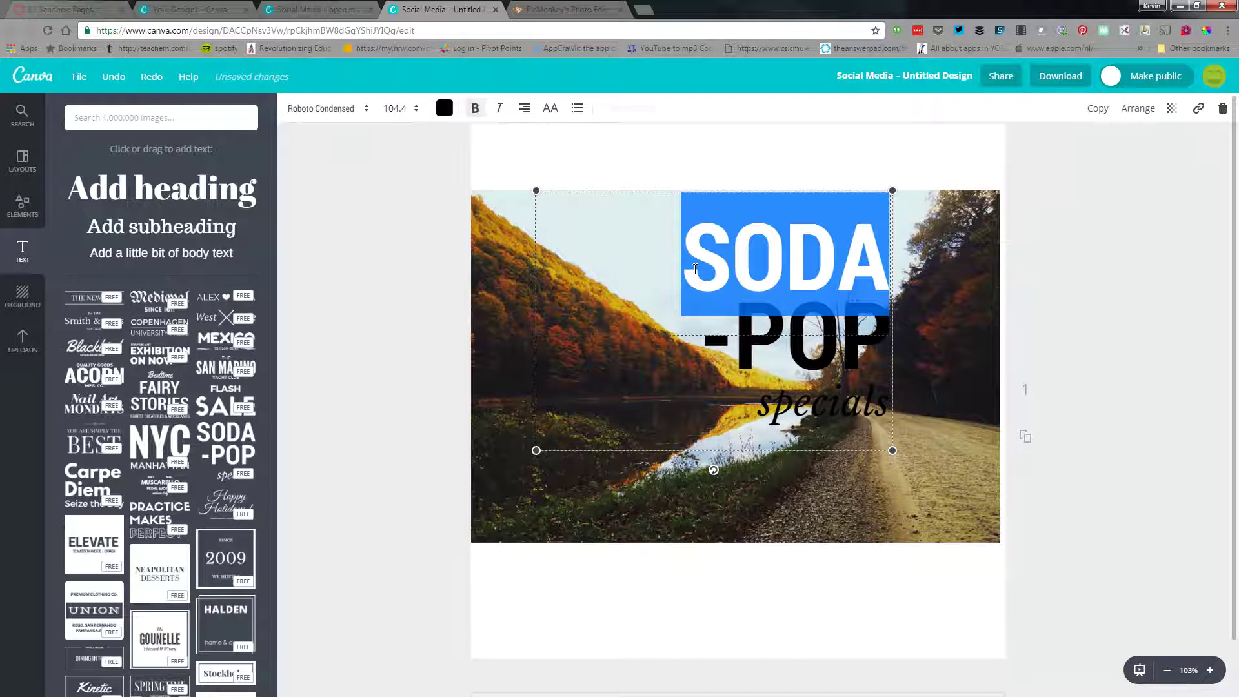
type("Weekly")
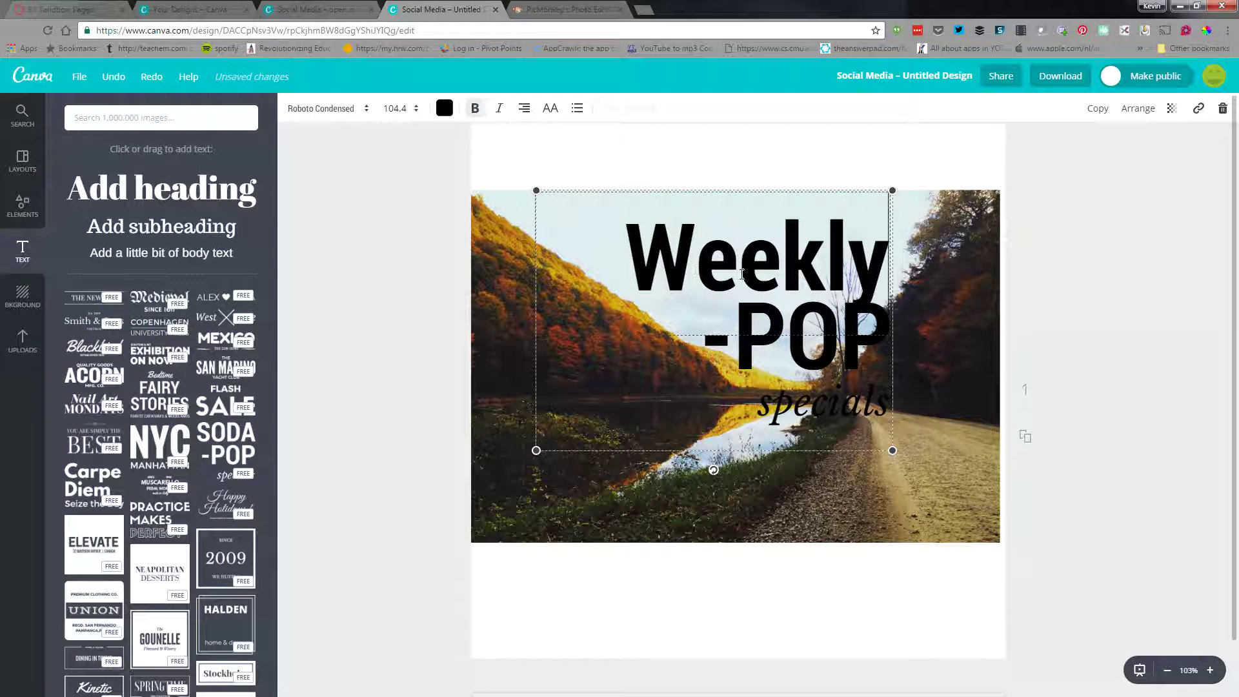
left_click_drag(739, 258, 890, 271)
key("Escape")
double_click(772, 356)
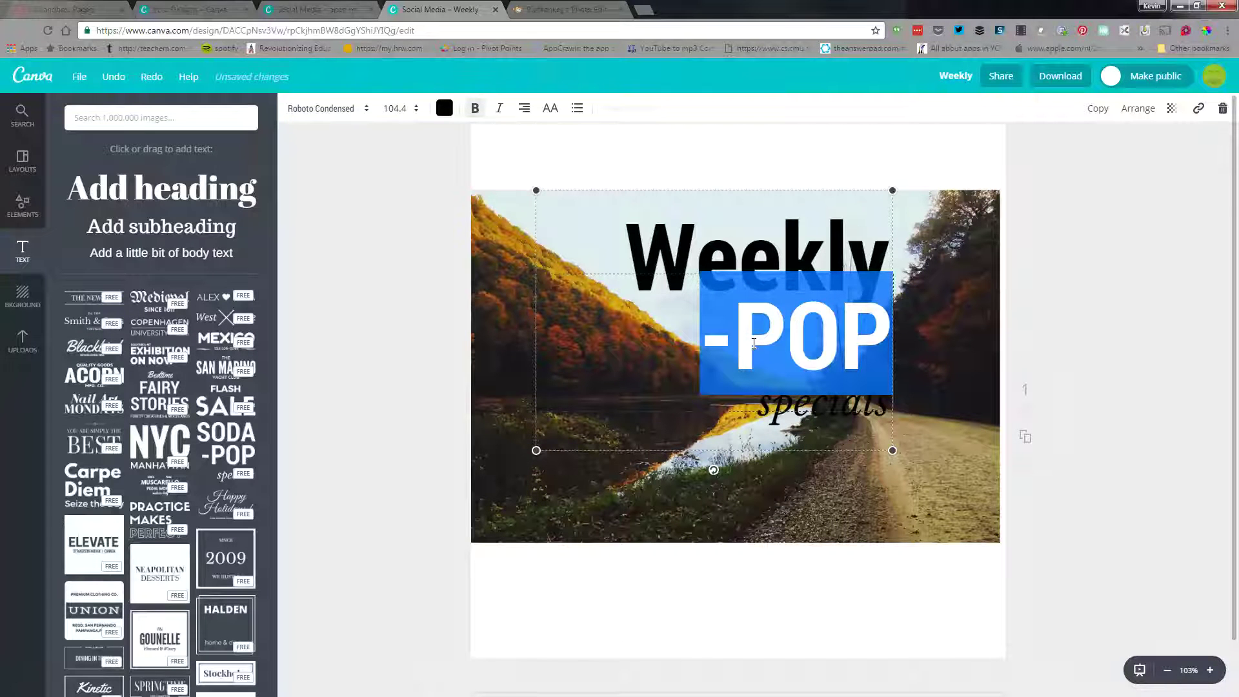
type("Work")
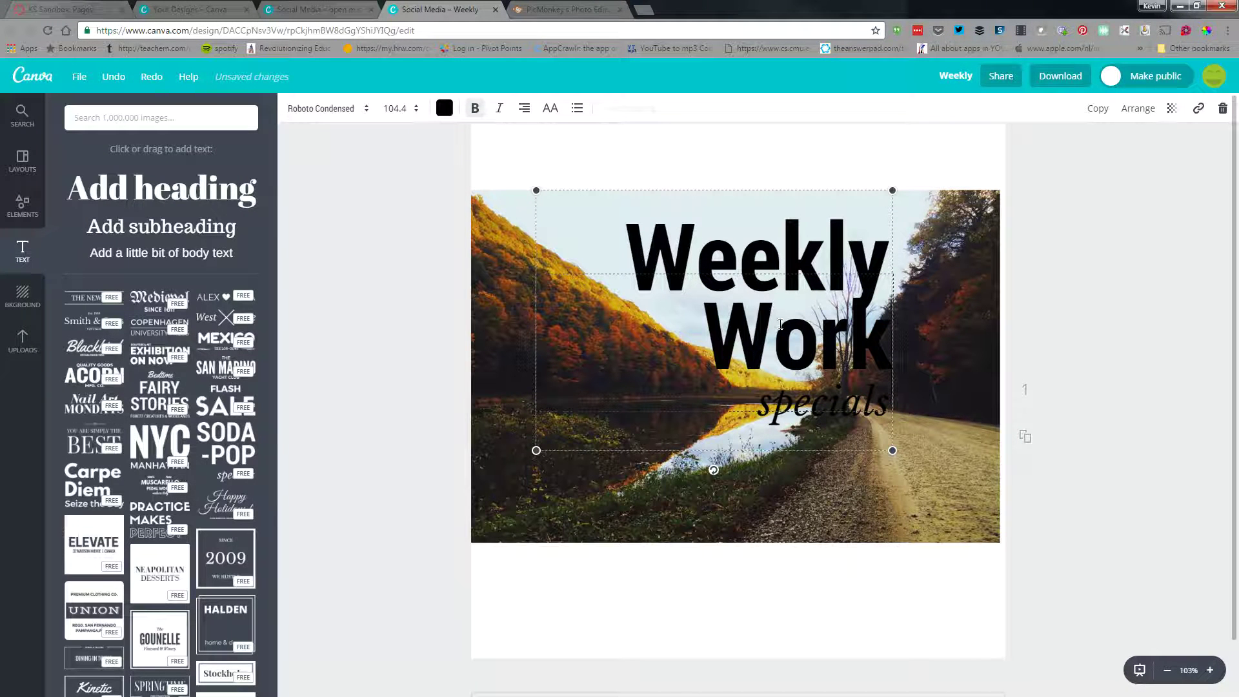
Step: Delete the word "specials" beneath the "Weekly Work" heading
left_click_drag(881, 420, 882, 420)
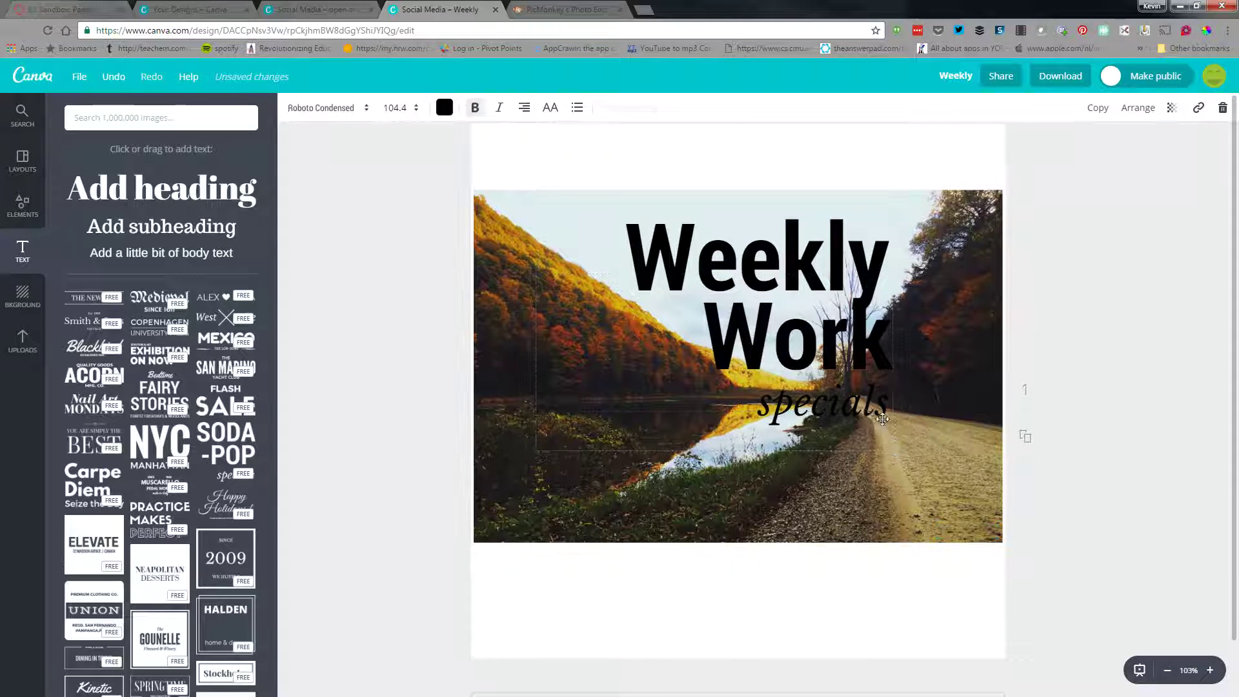
double_click(869, 408)
key("BackSpace")
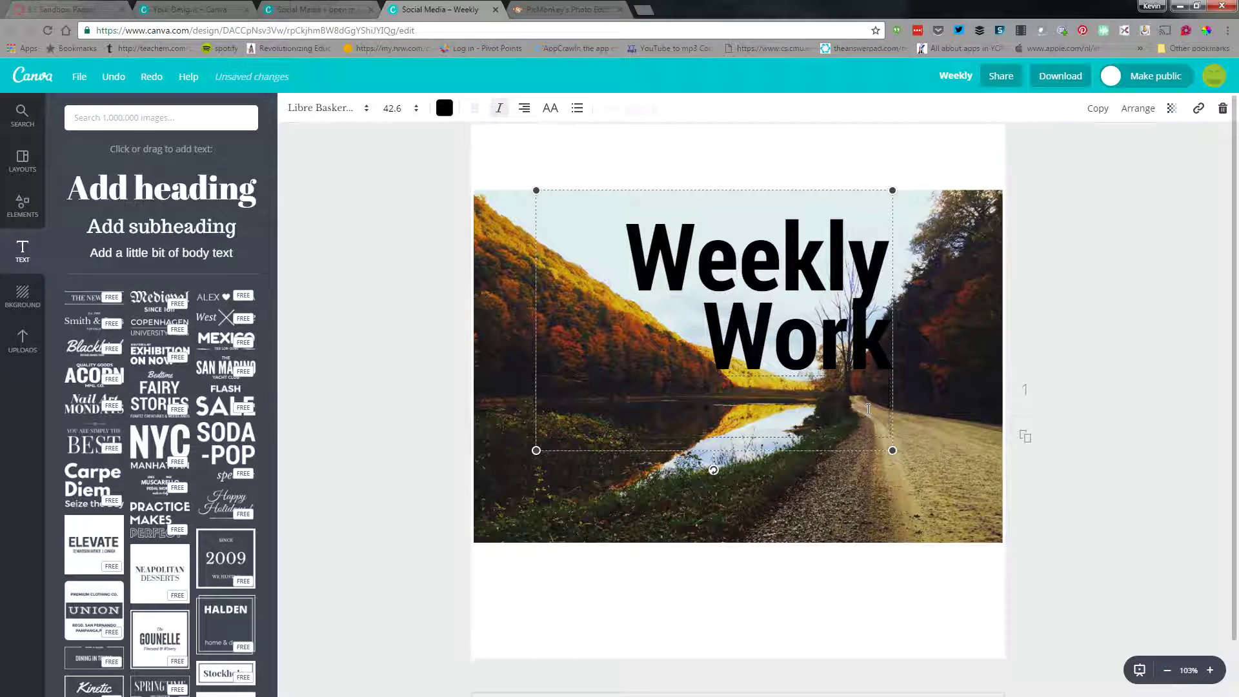
left_click(941, 355)
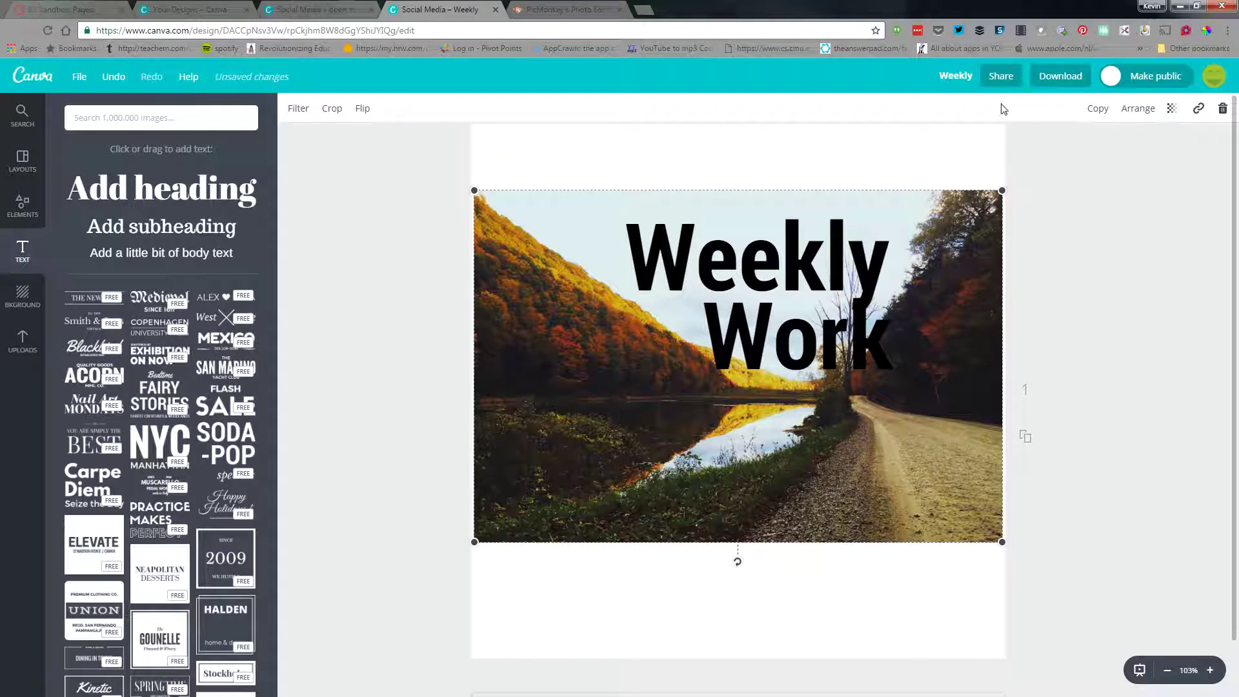
Step: Download the "Weekly Work" design as a PNG file
left_click(1046, 79)
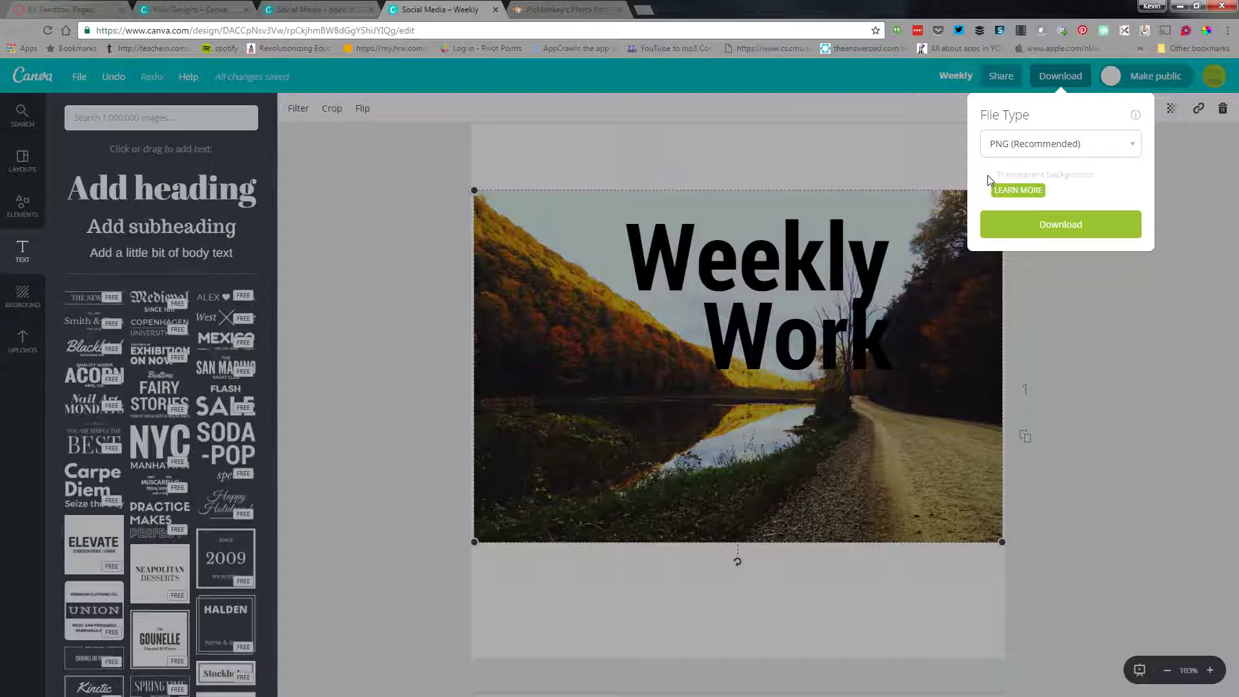
left_click(1066, 228)
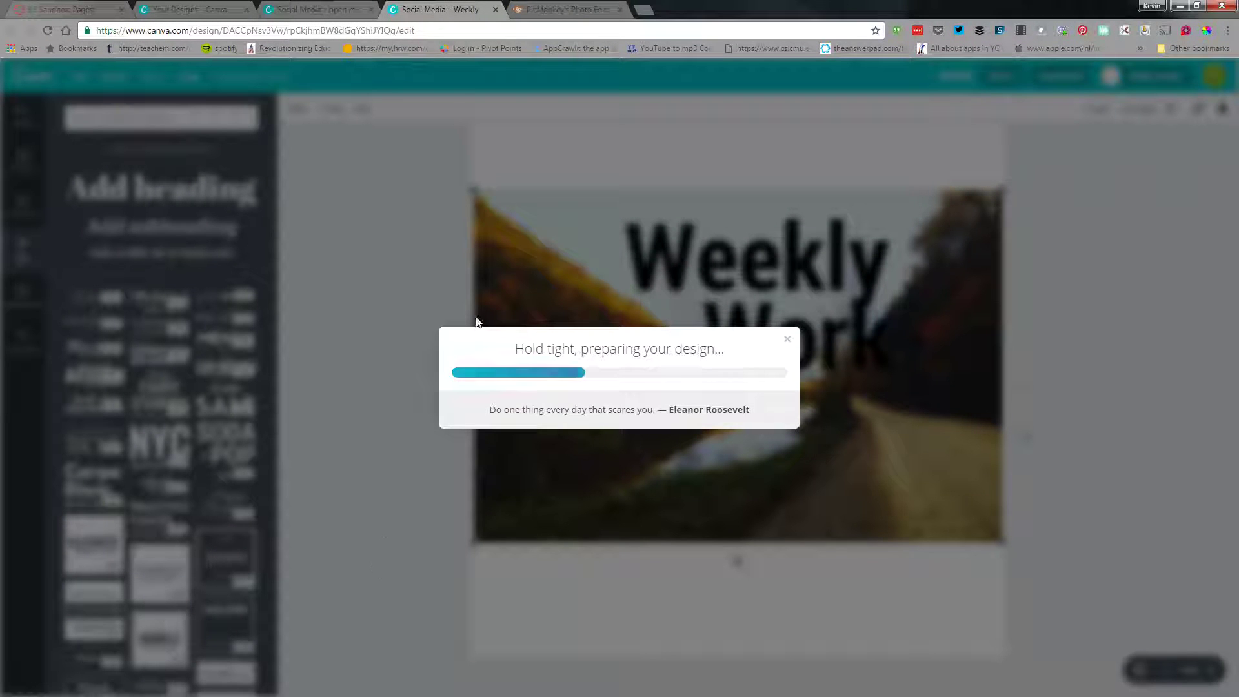
Step: Switch to the Canvas Home Page editor and upload Weekly.png to the course files folder, embedding it in the page
left_click(83, 10)
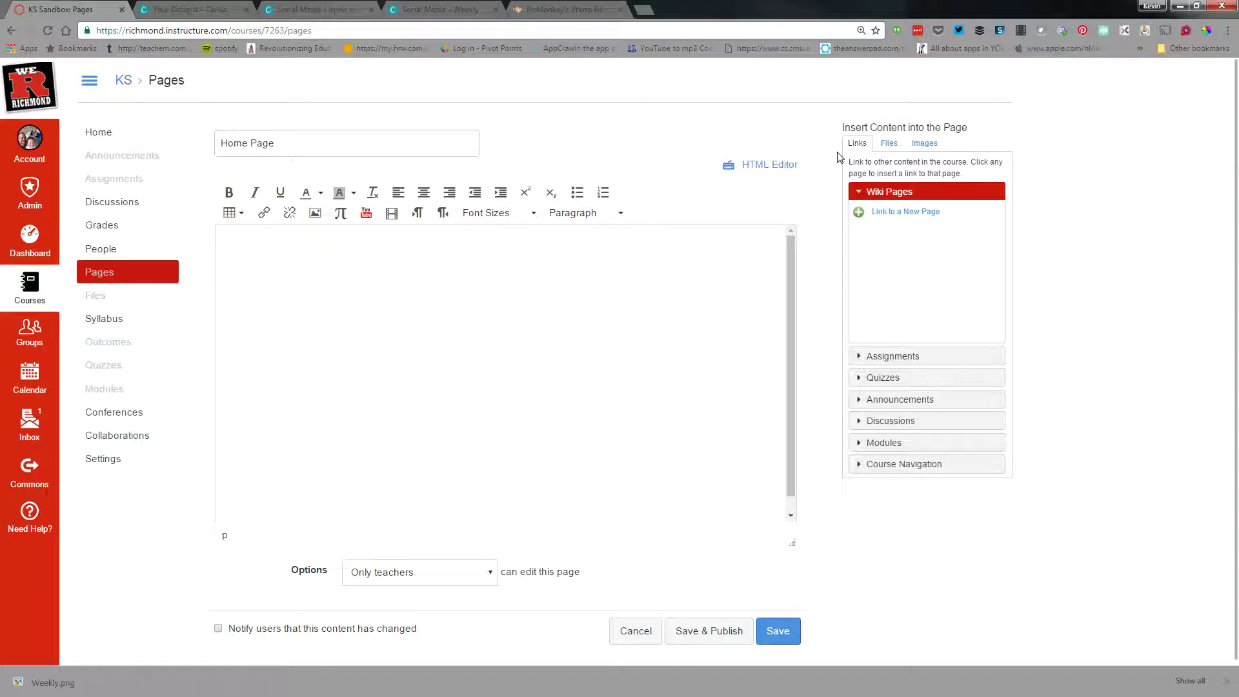
left_click(923, 145)
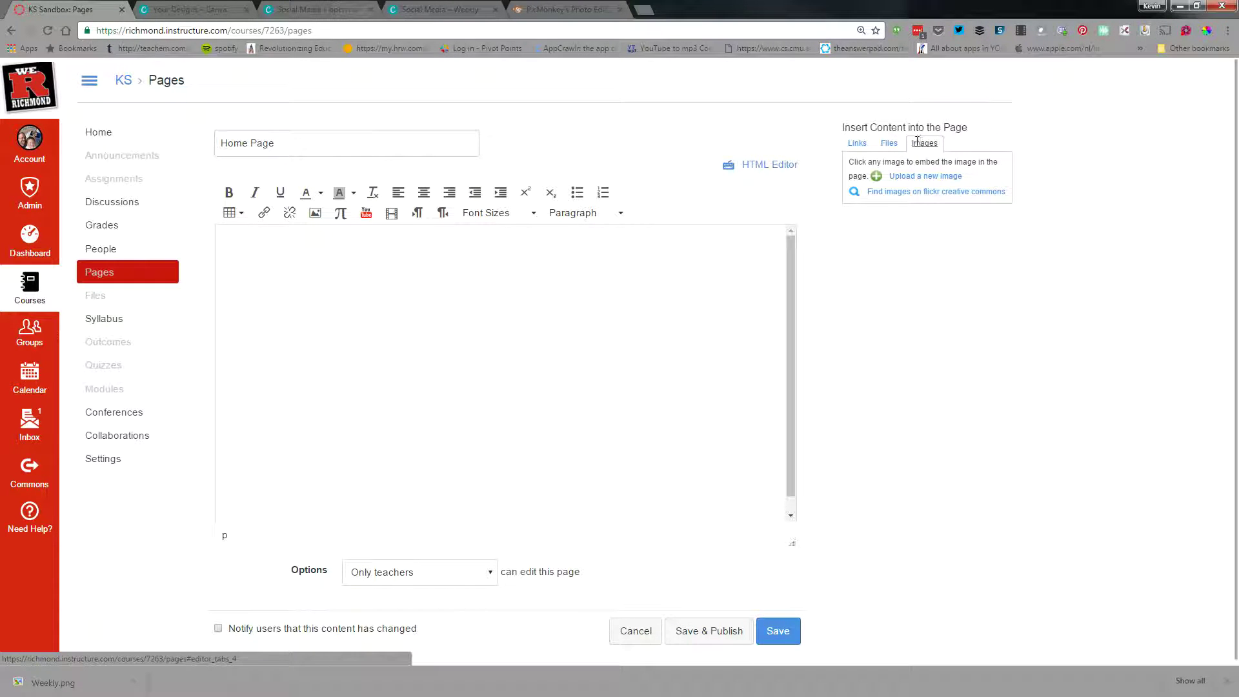
left_click(914, 176)
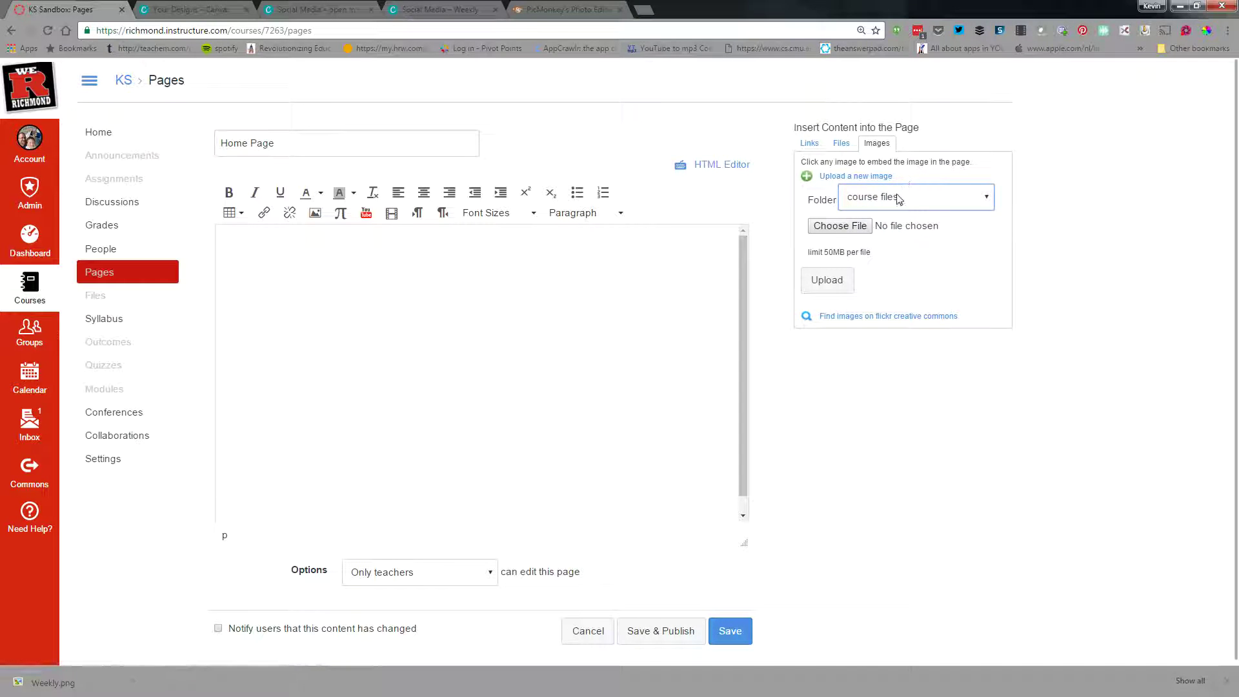
left_click(858, 229)
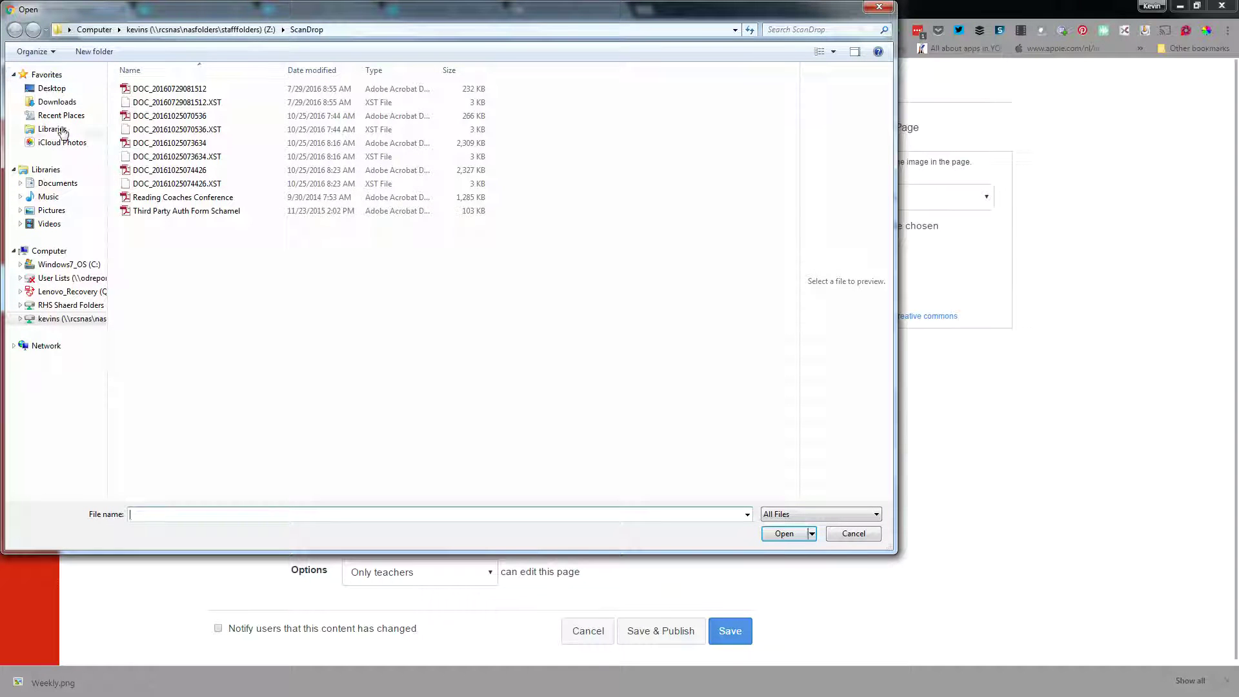
left_click(878, 12)
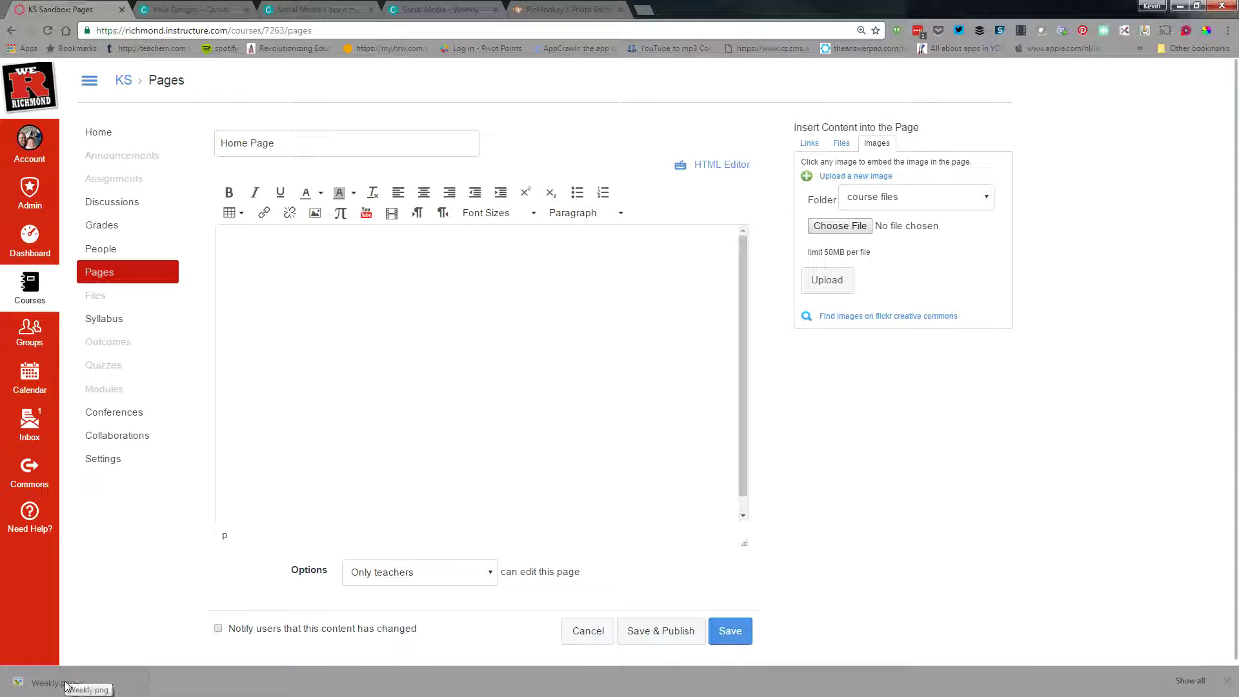
left_click_drag(67, 685, 842, 223)
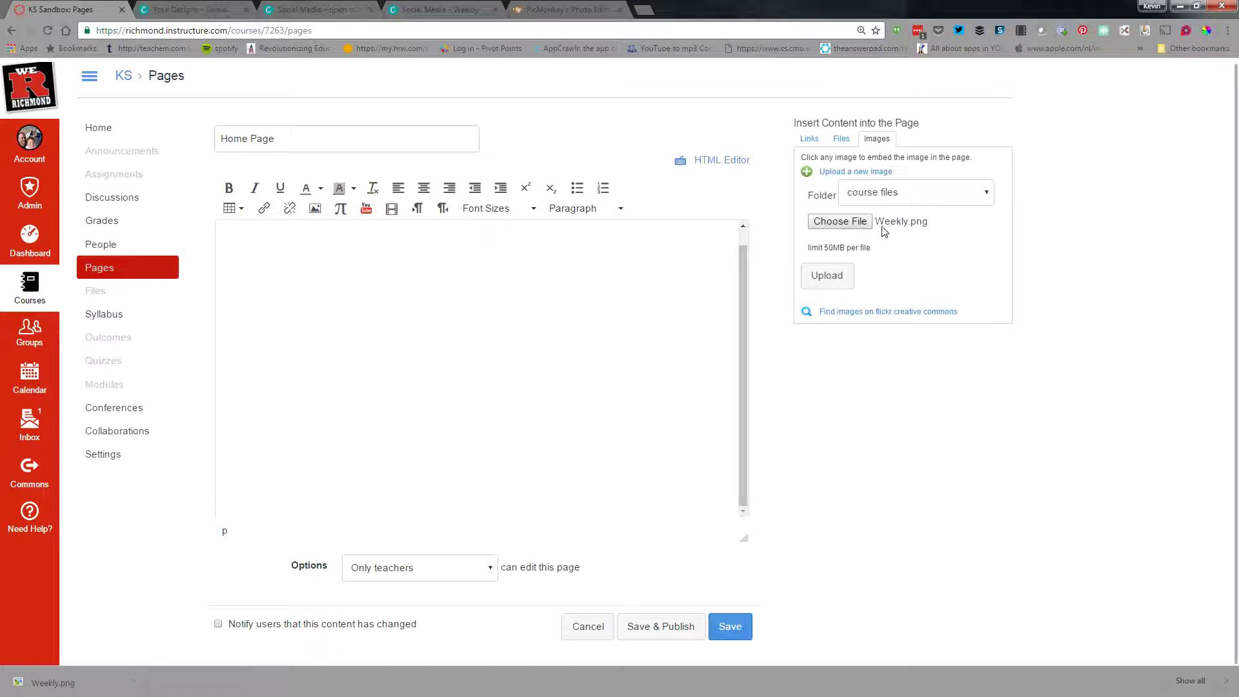
left_click(835, 279)
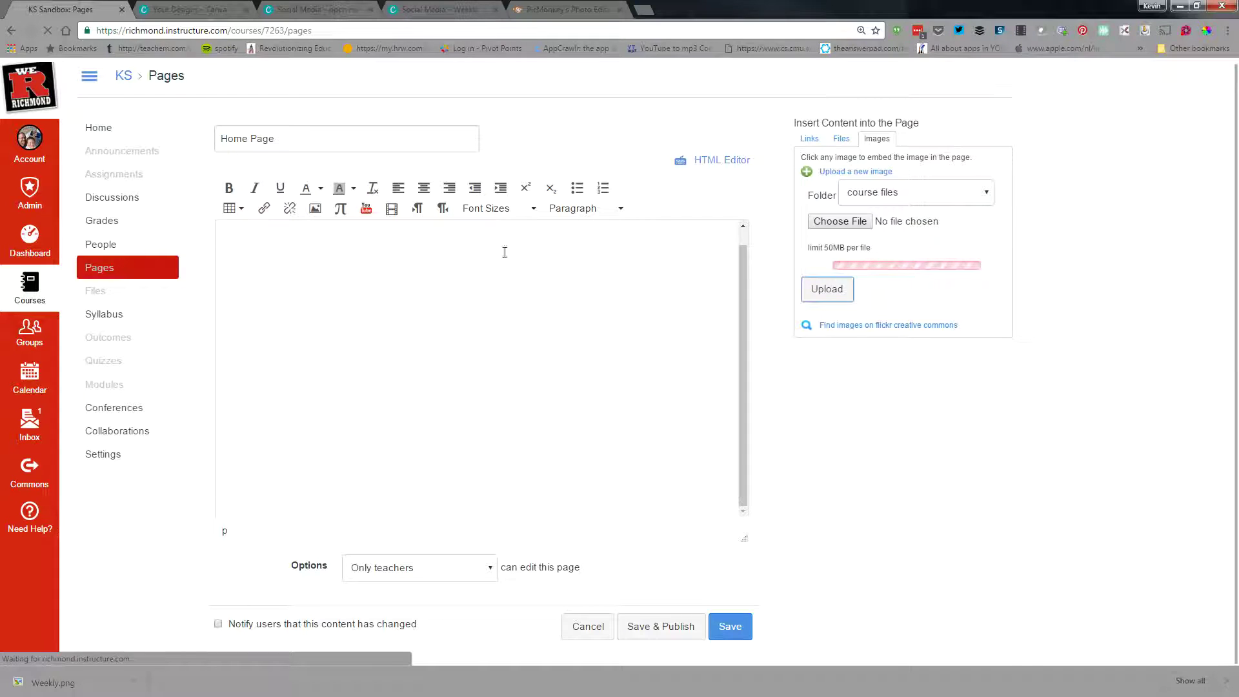
left_click(481, 279)
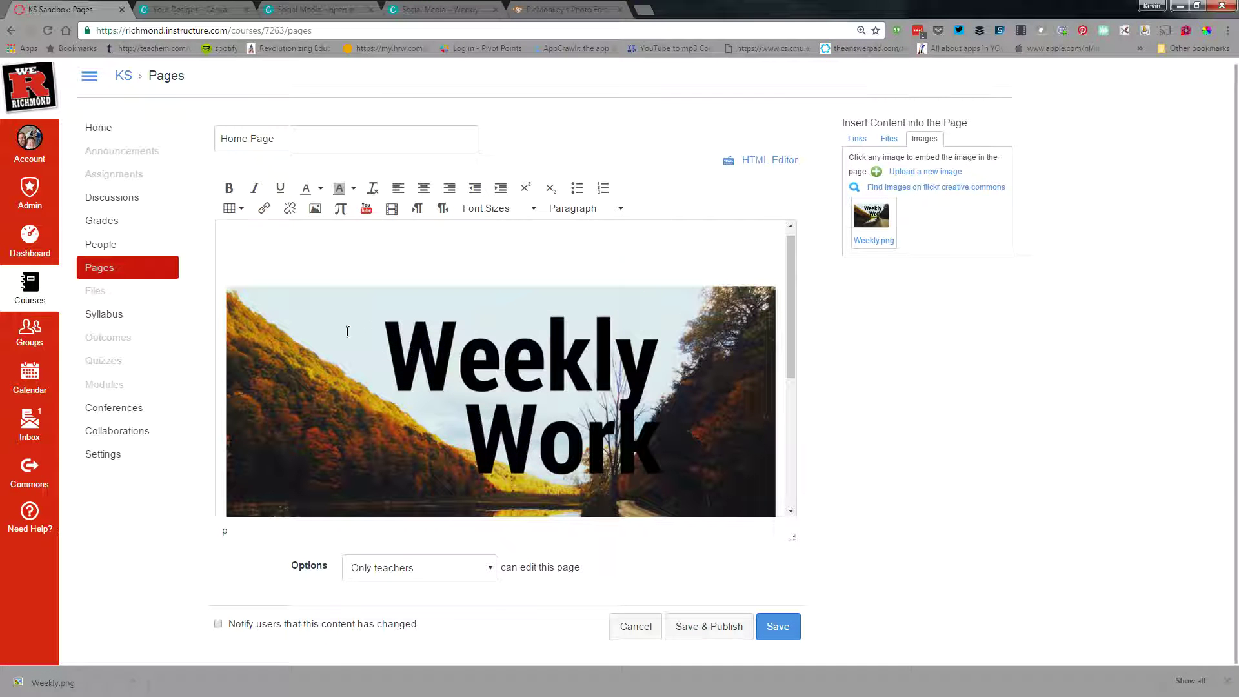
Step: Shrink the embedded "Weekly Work" image to roughly half its width and centre it on the page
left_click(368, 328)
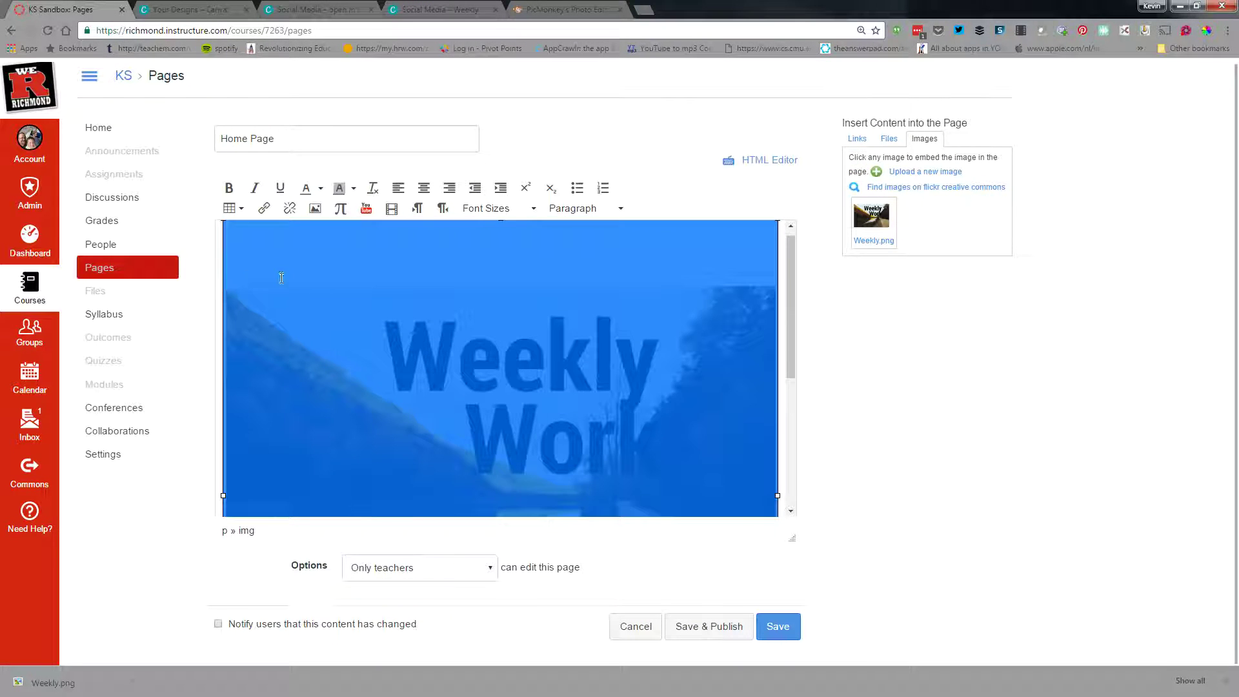
left_click_drag(224, 229, 457, 334)
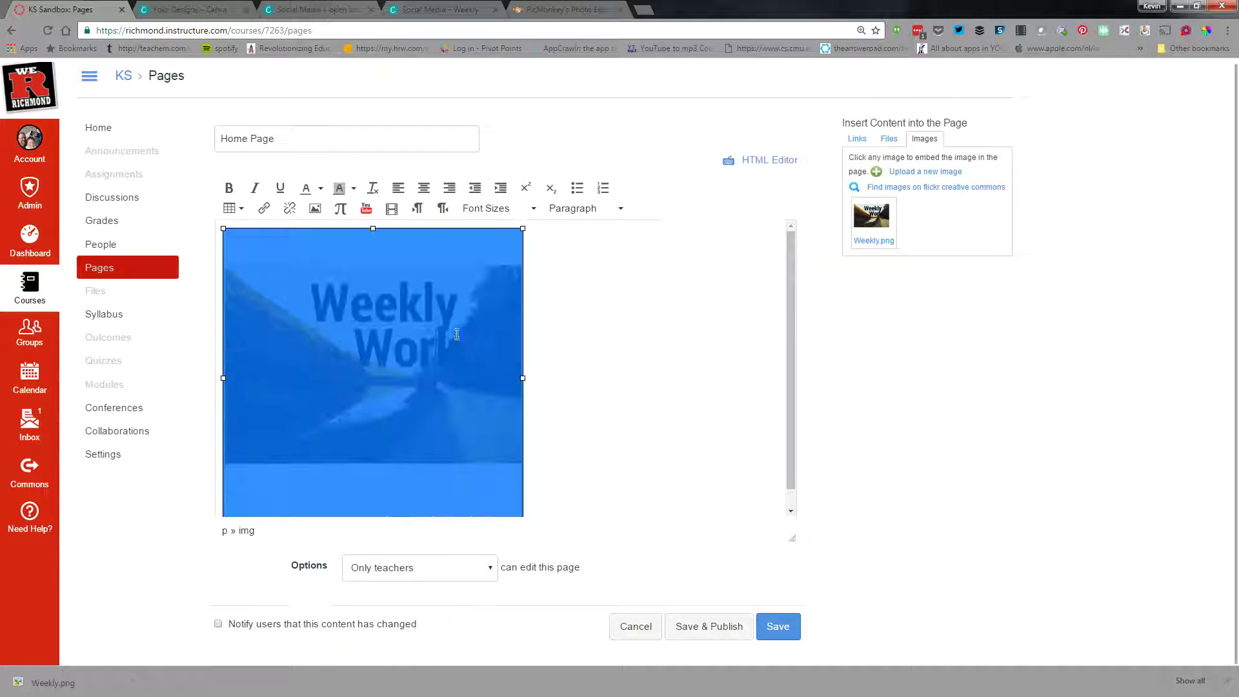
left_click(423, 187)
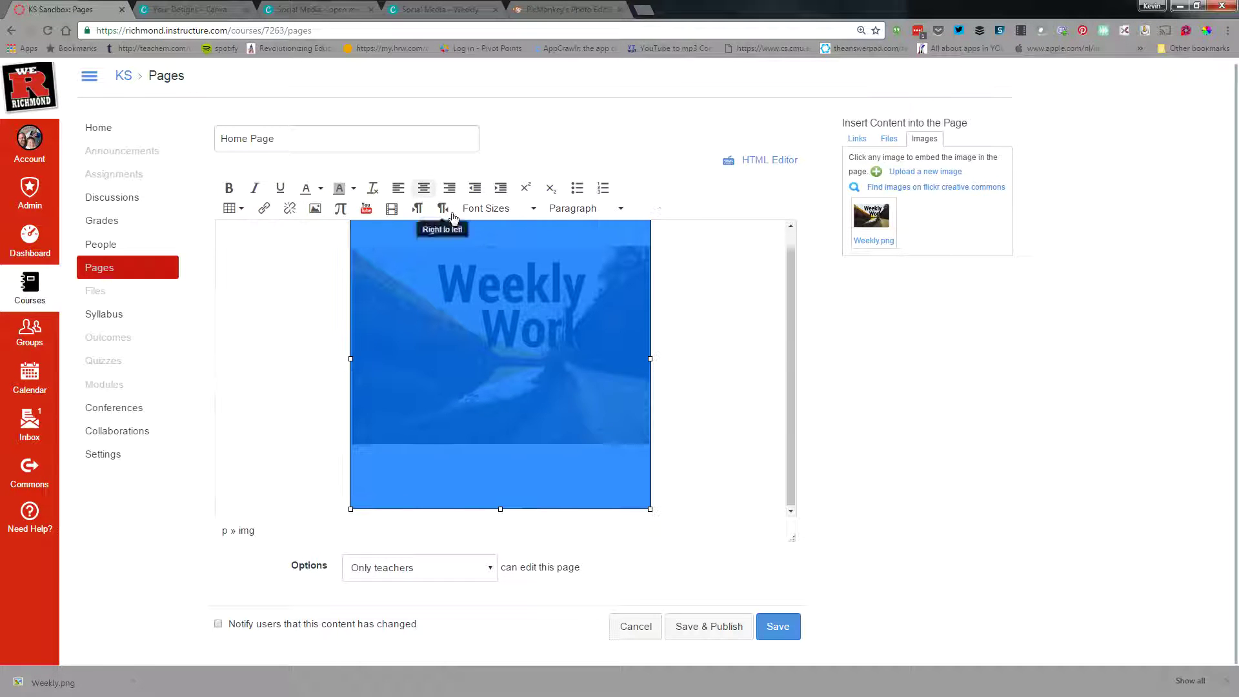
left_click(689, 321)
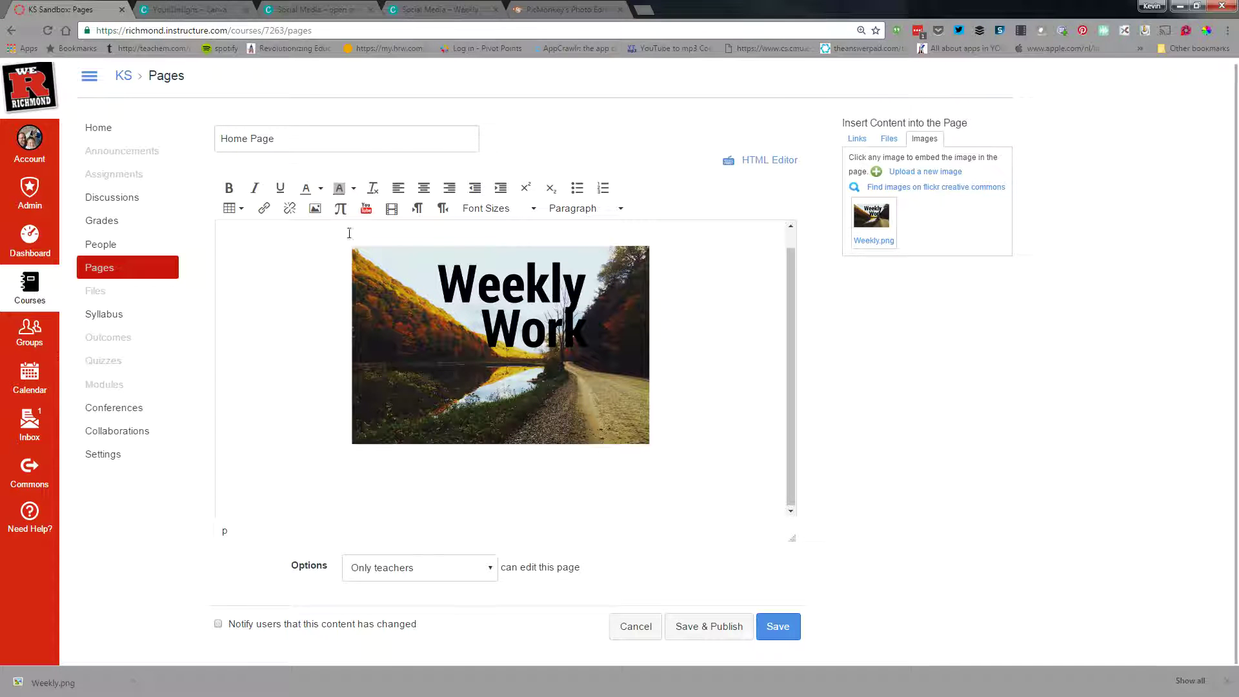
Step: Link the "Weekly Work" image to a new wiki page named "Weekly Work"
left_click(285, 298)
left_click(469, 293)
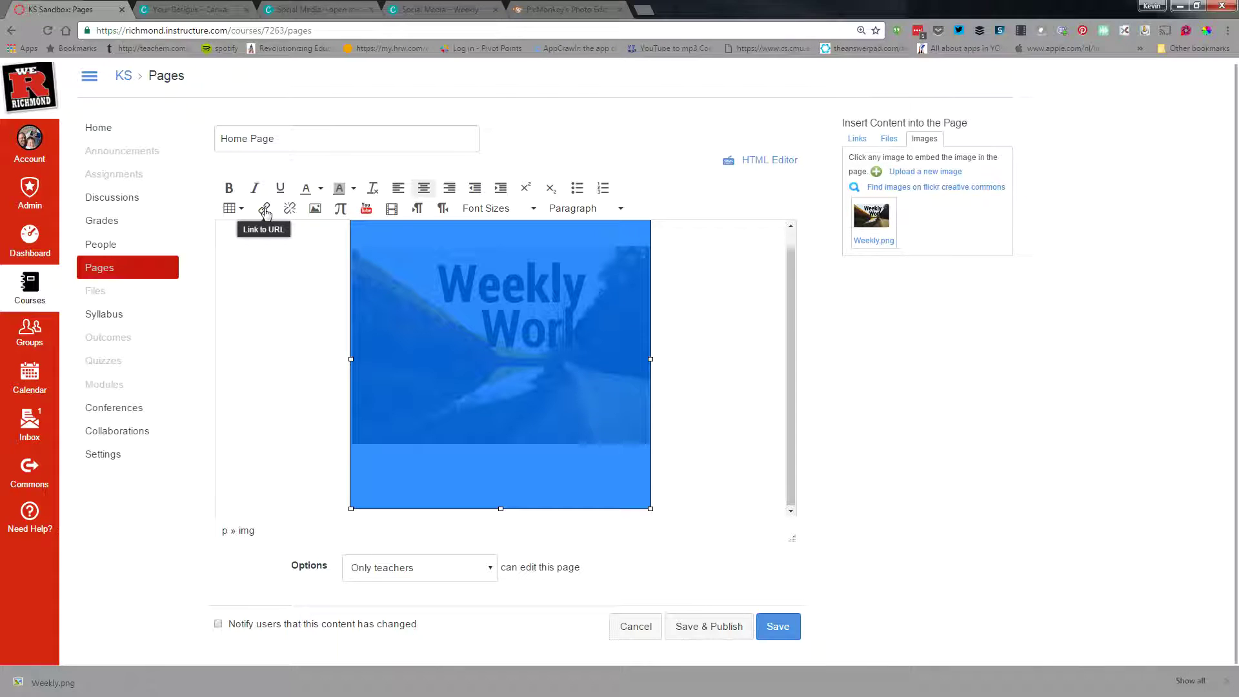
left_click(857, 139)
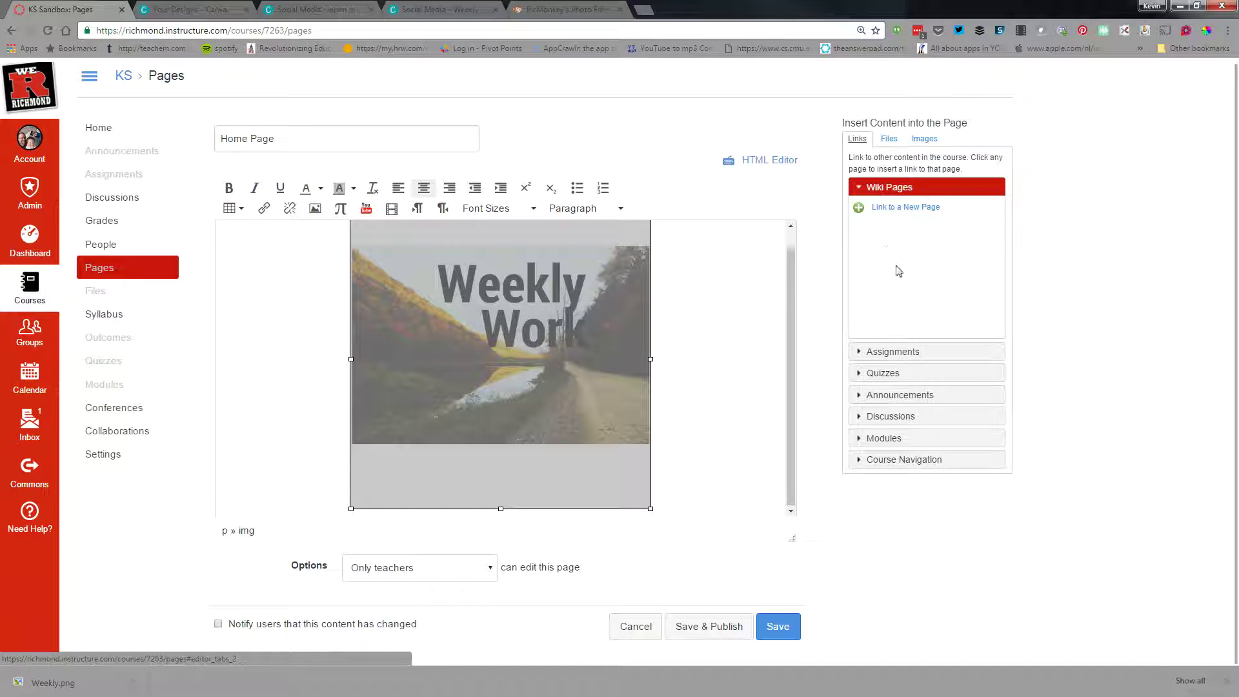
left_click(710, 304)
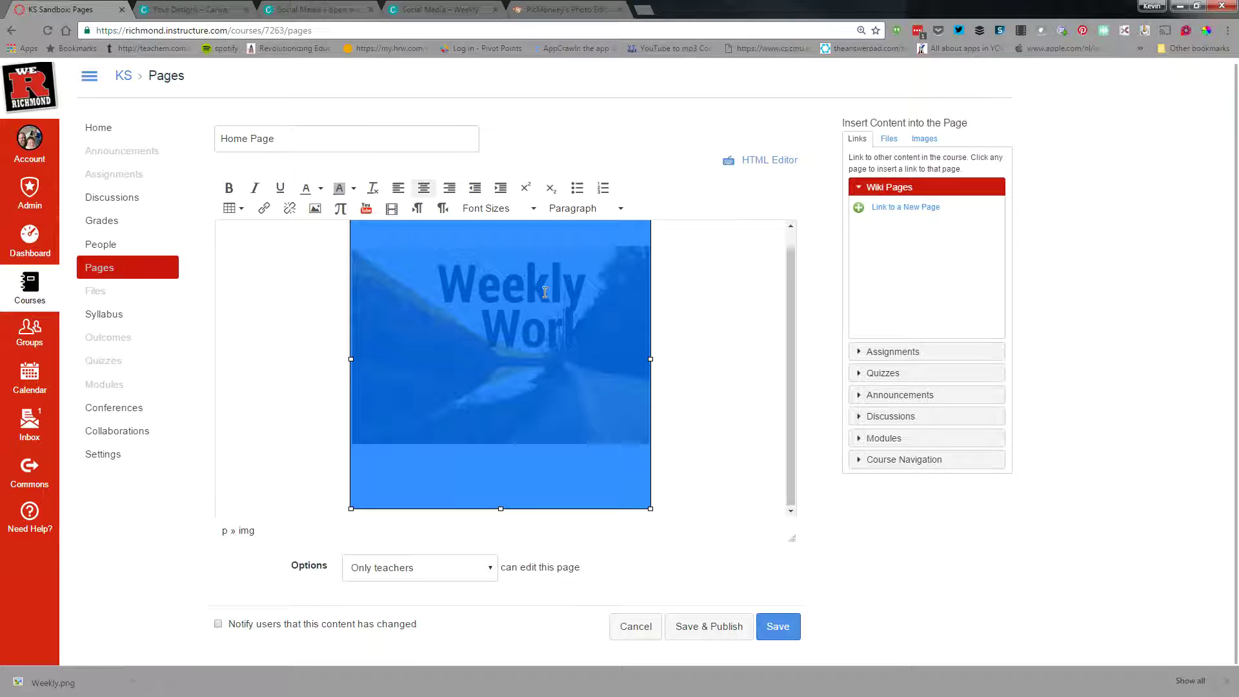
left_click(894, 208)
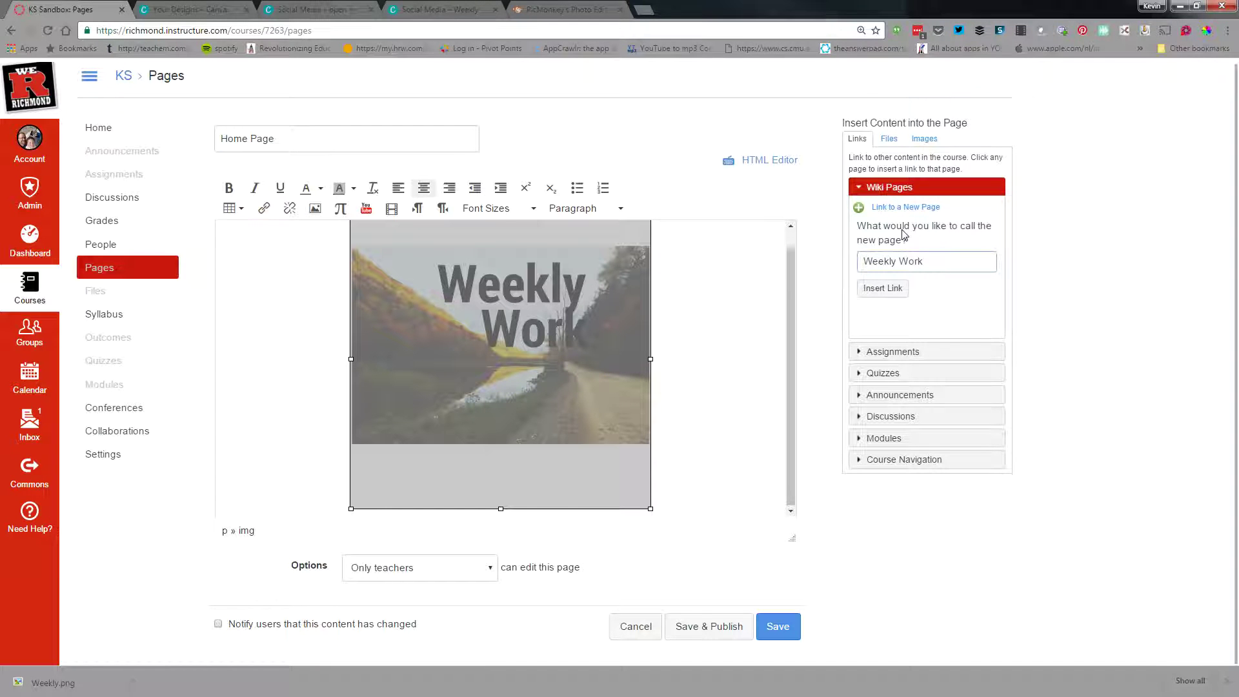
left_click(899, 289)
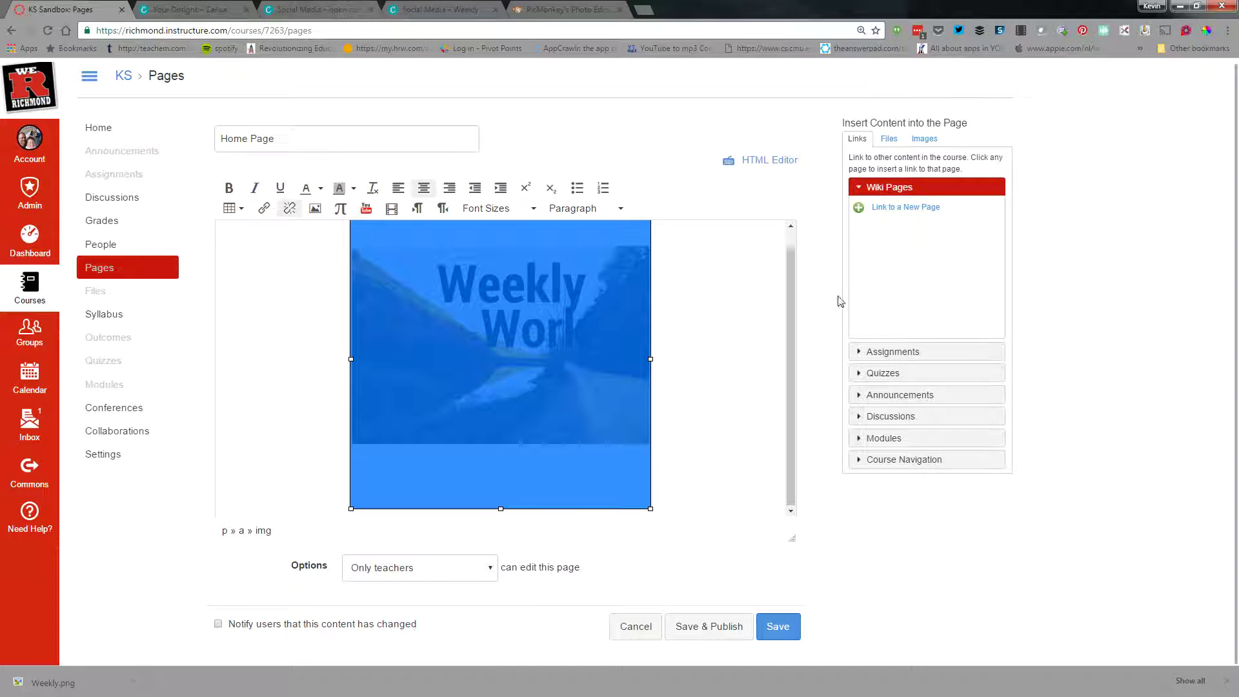
left_click(741, 326)
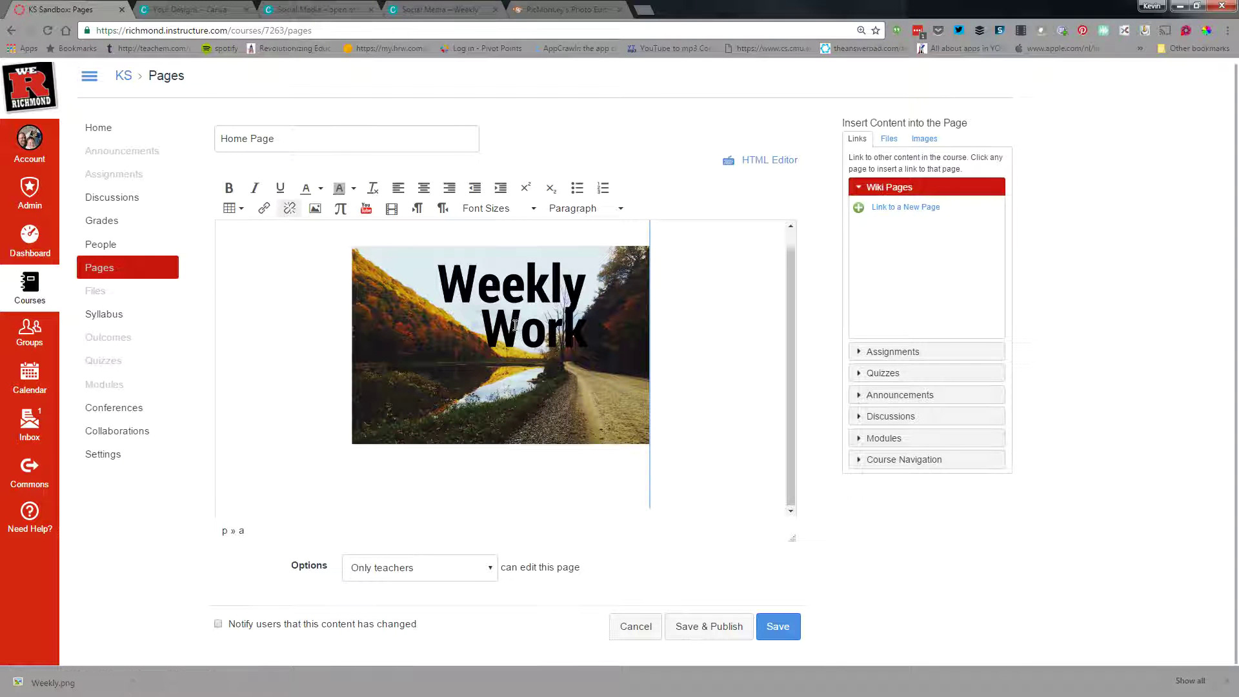
Step: Switch to PicMonkey and start a new design on a blank canvas
left_click(580, 12)
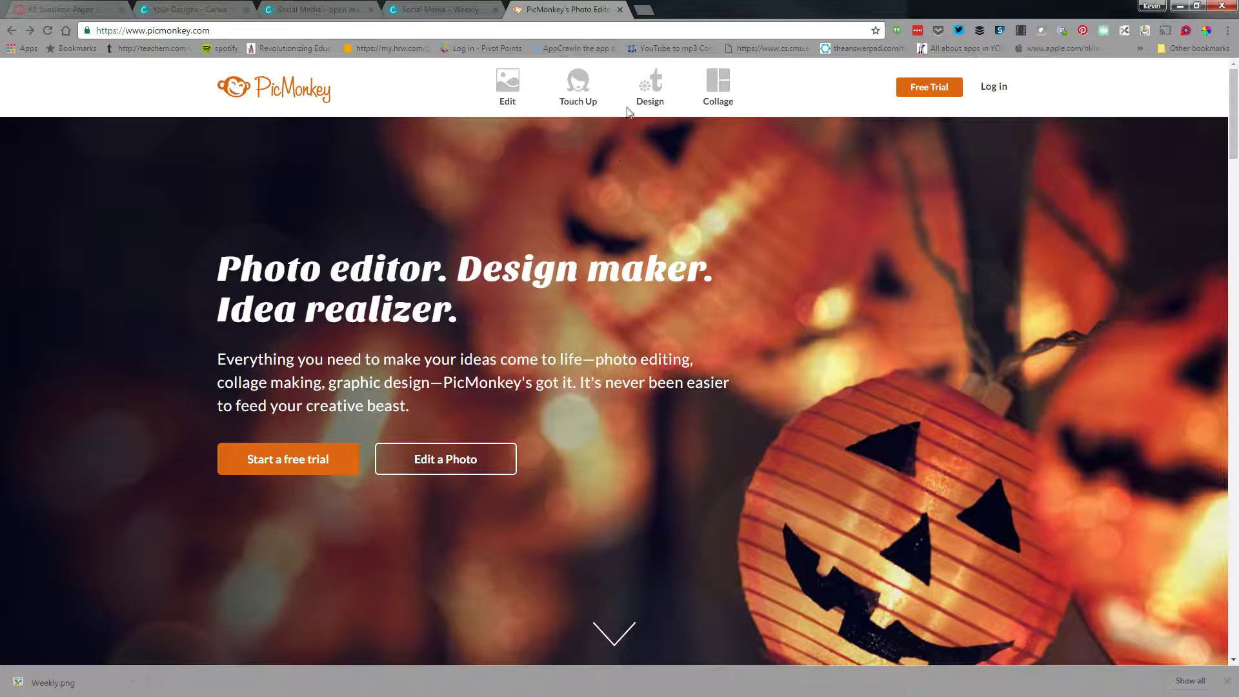
mouse_move(614, 88)
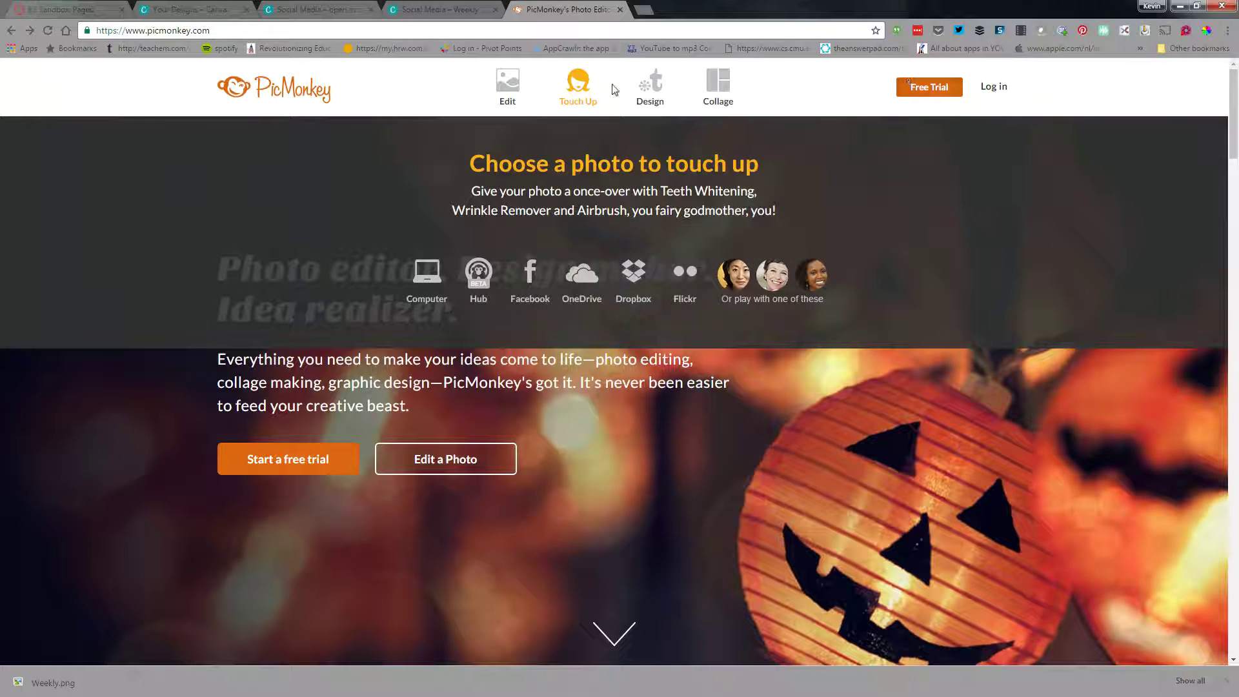
mouse_move(517, 94)
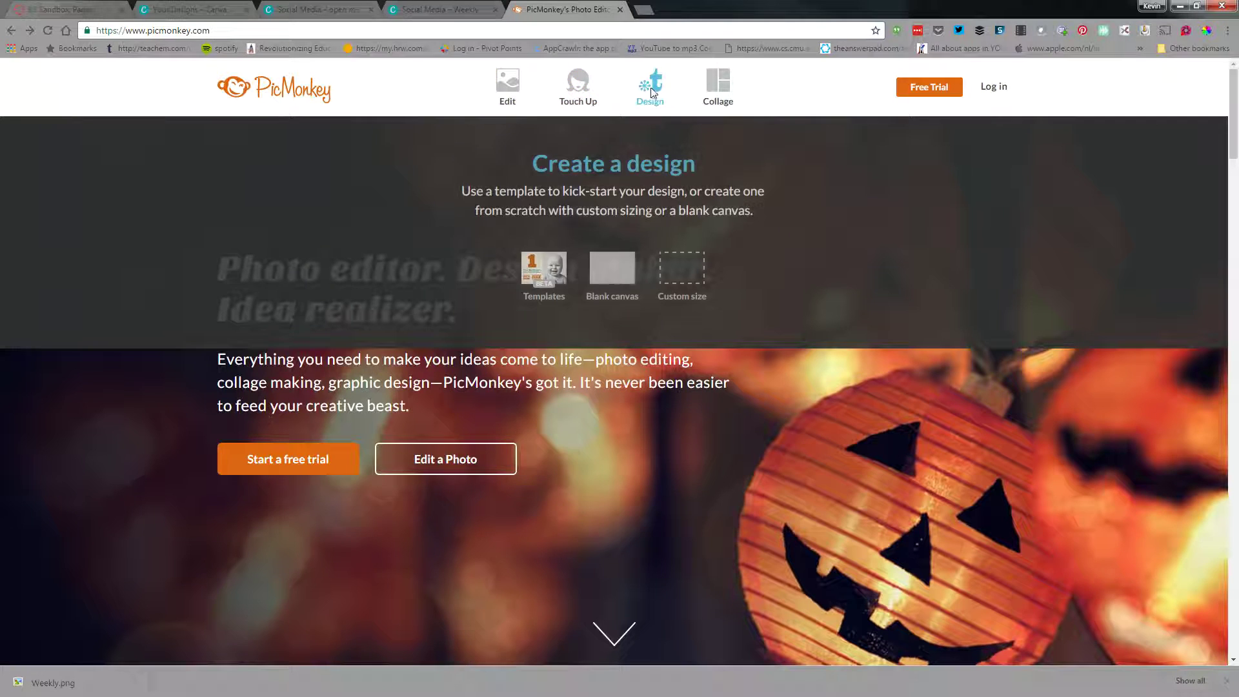
left_click(652, 90)
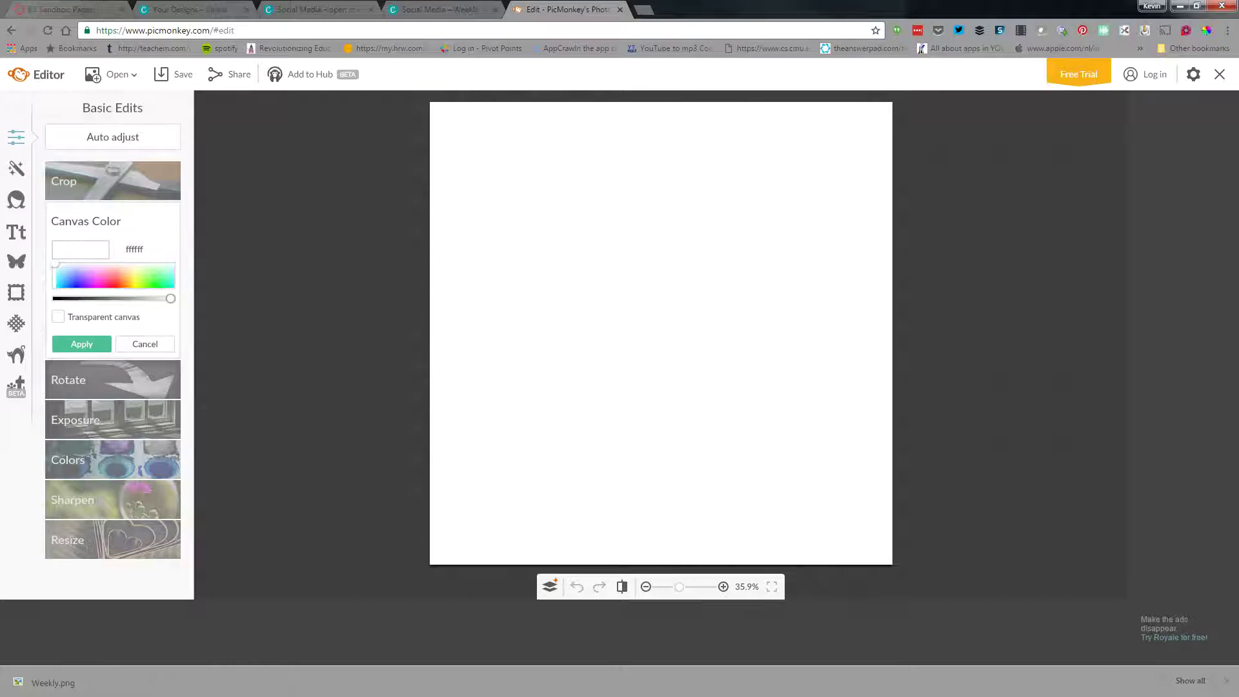
left_click(20, 326)
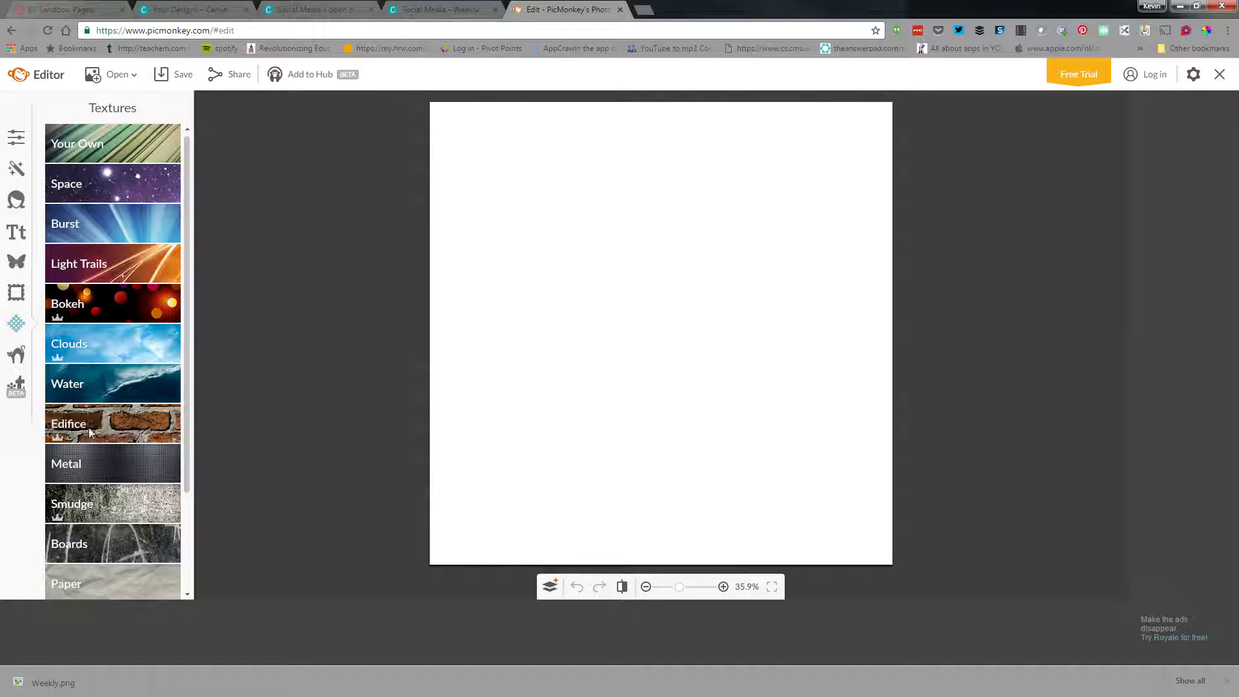
left_click(130, 548)
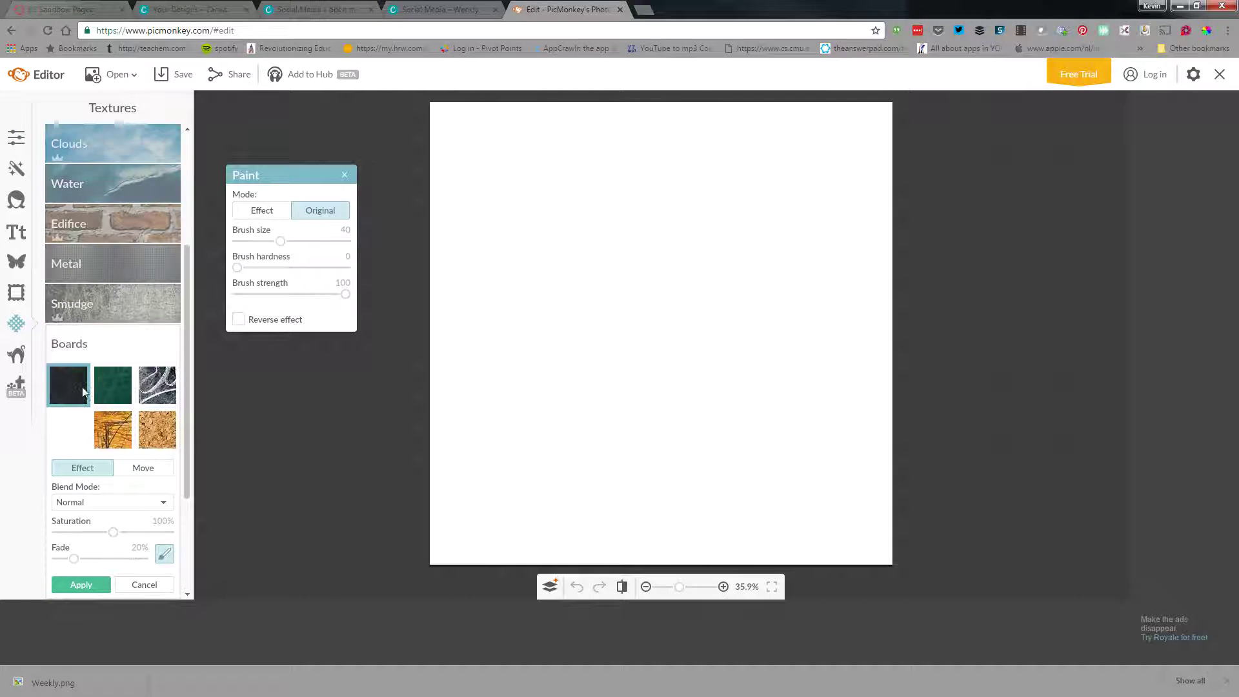
left_click(108, 382)
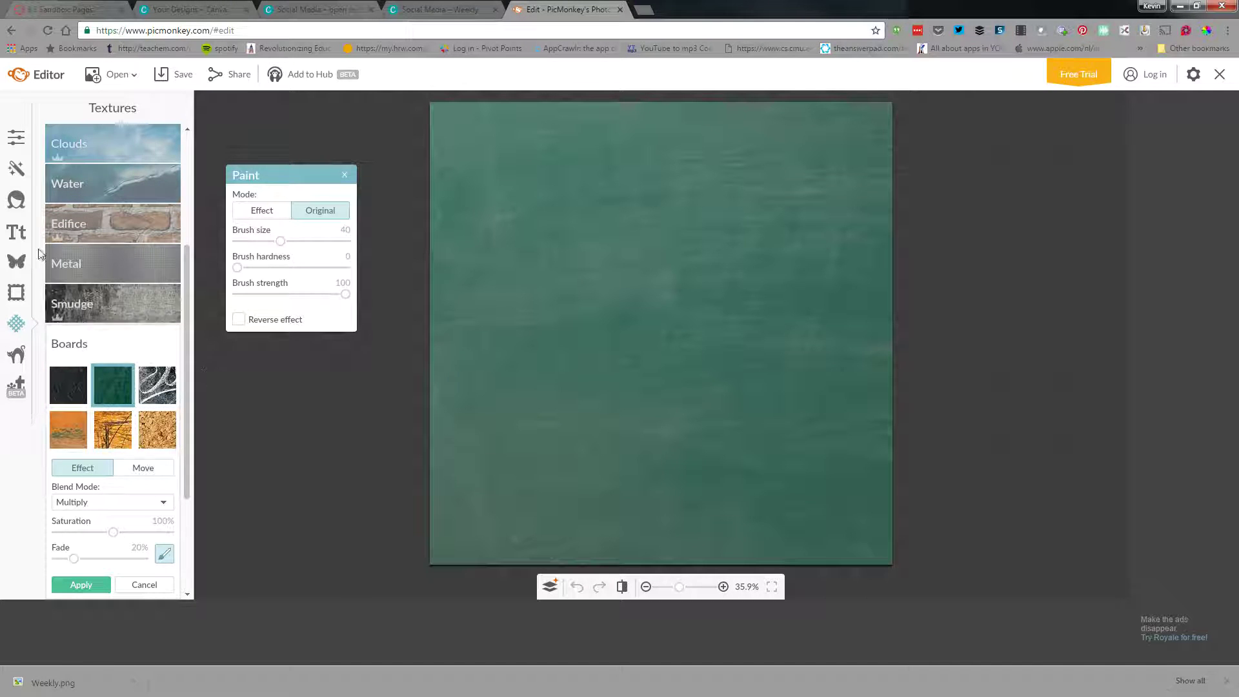
left_click(22, 234)
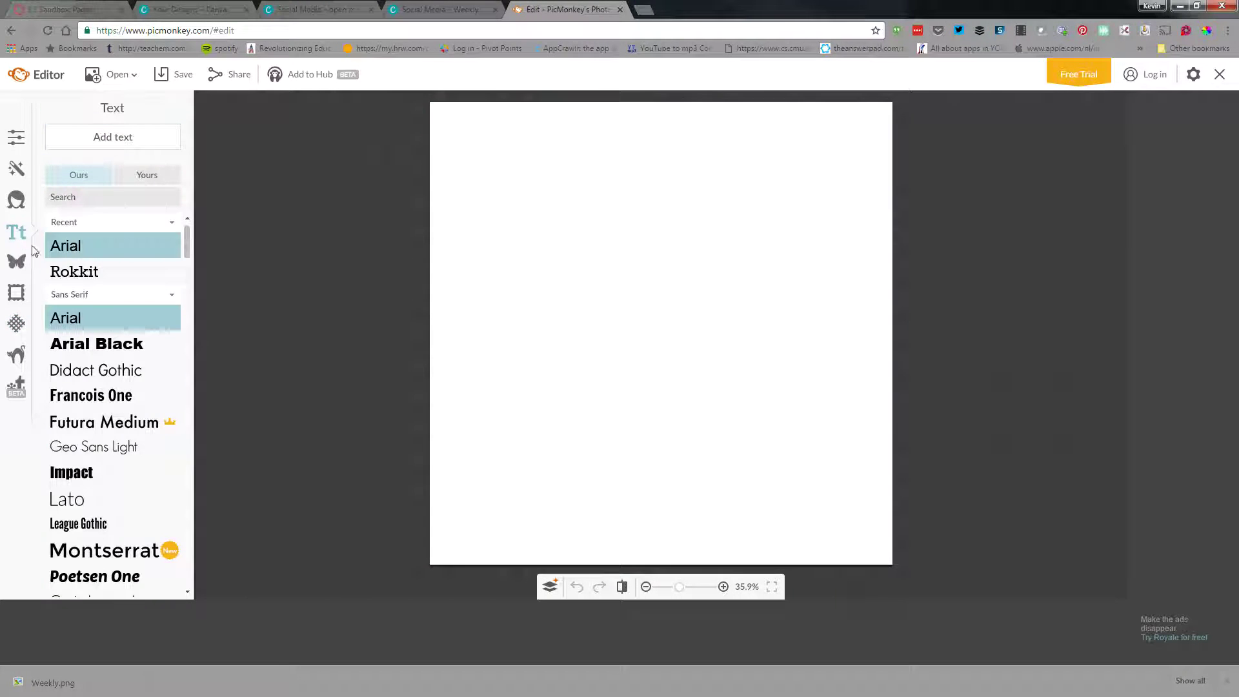
scroll(186, 253, "down", 1)
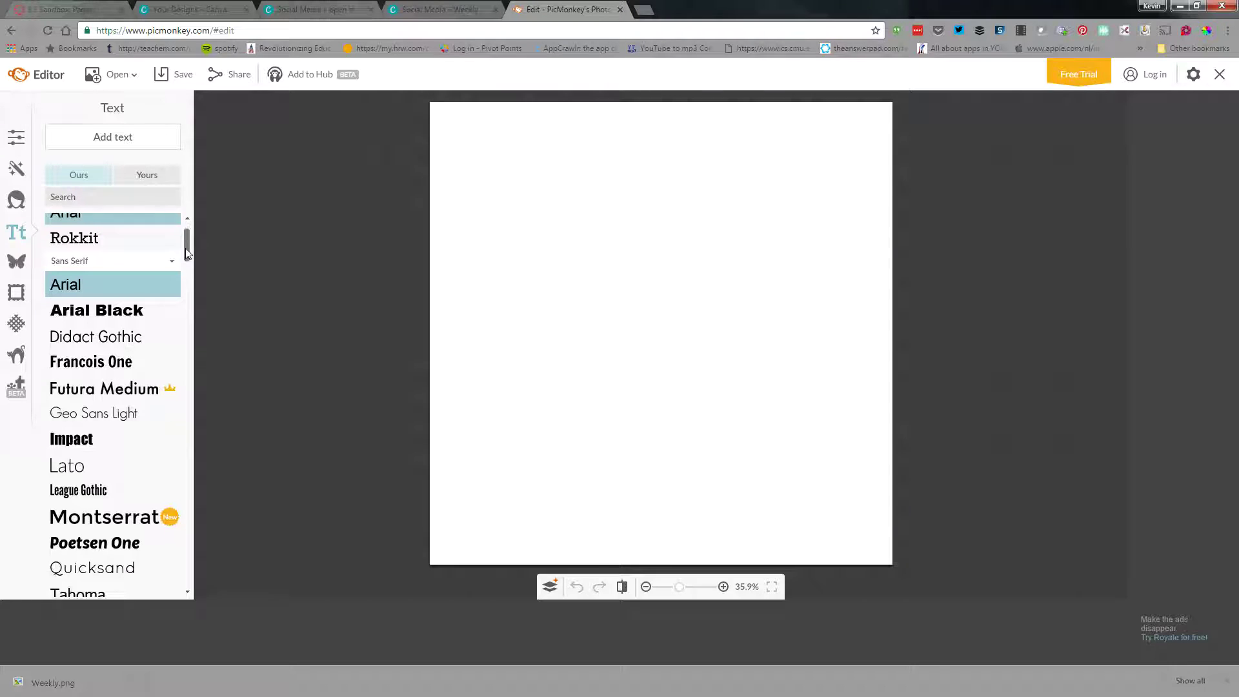
Step: Apply the green chalkboard texture from the Boards set to the blank canvas, with the paint brush size at 50
left_click(16, 323)
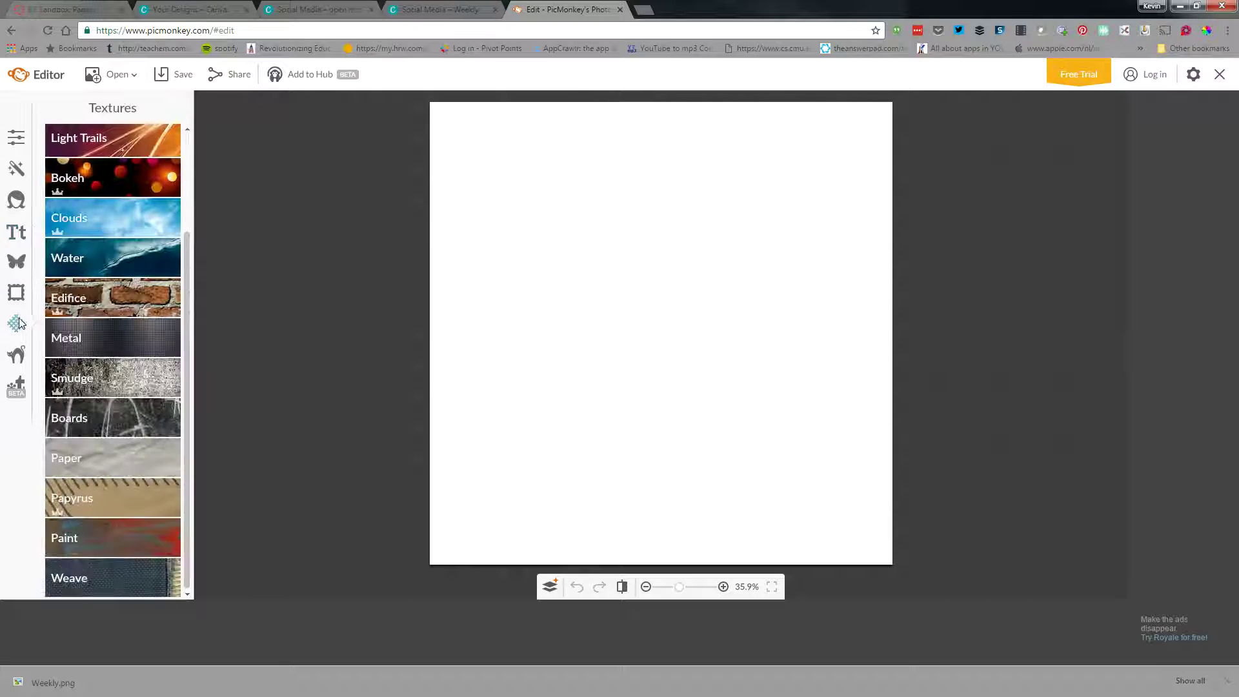
left_click(122, 409)
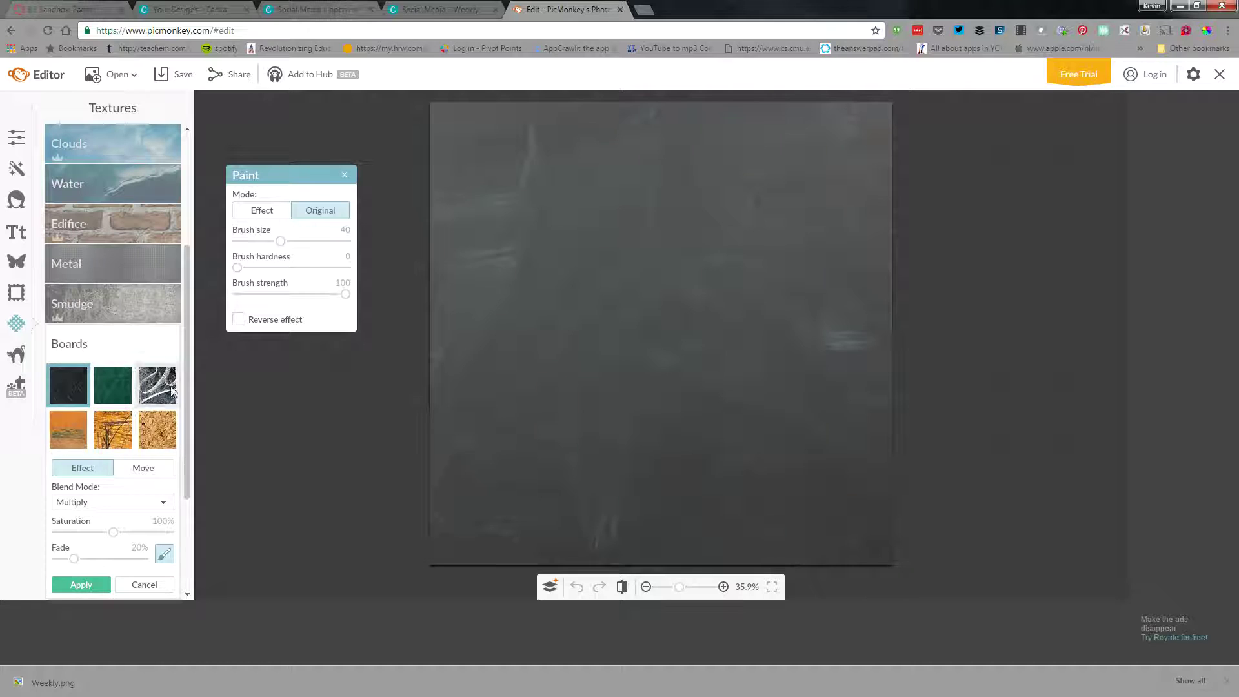
left_click(122, 386)
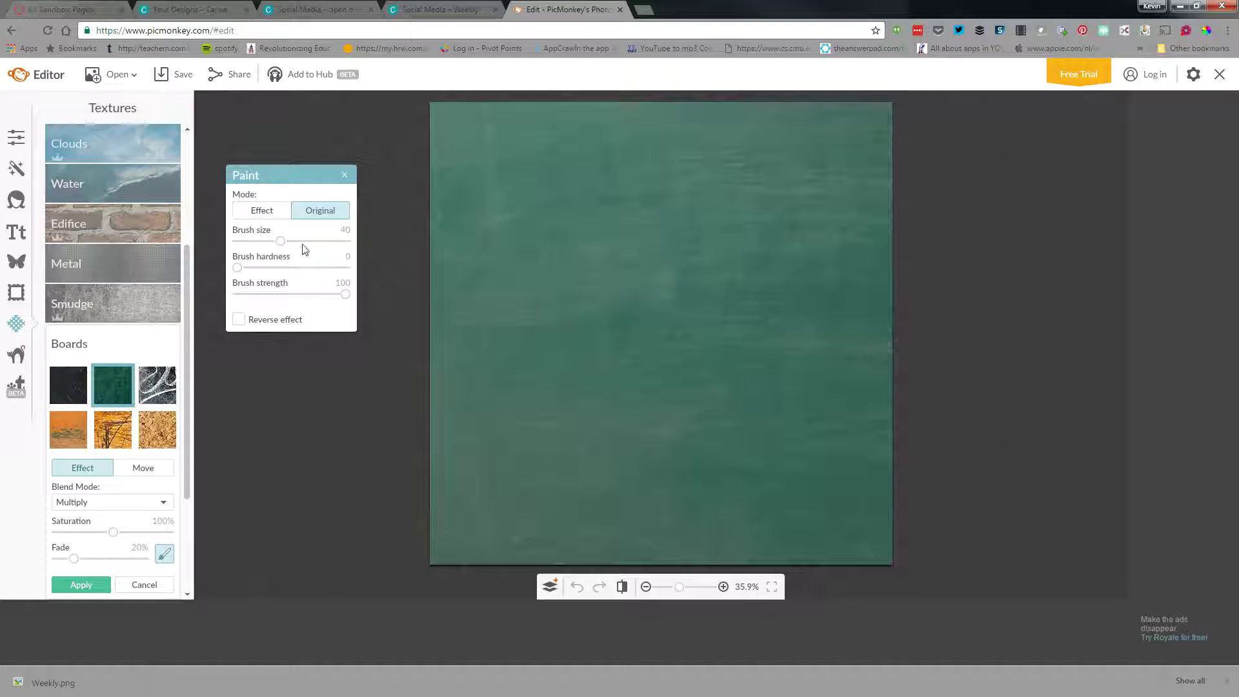
left_click_drag(281, 241, 290, 241)
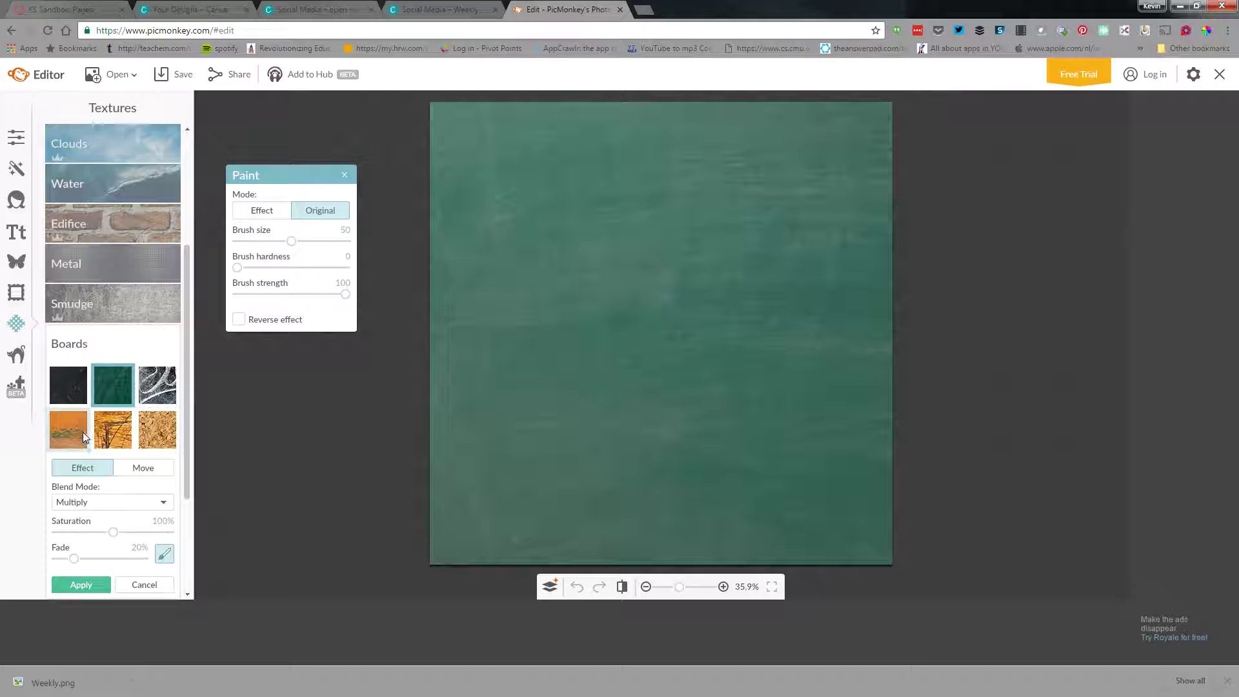
left_click(92, 584)
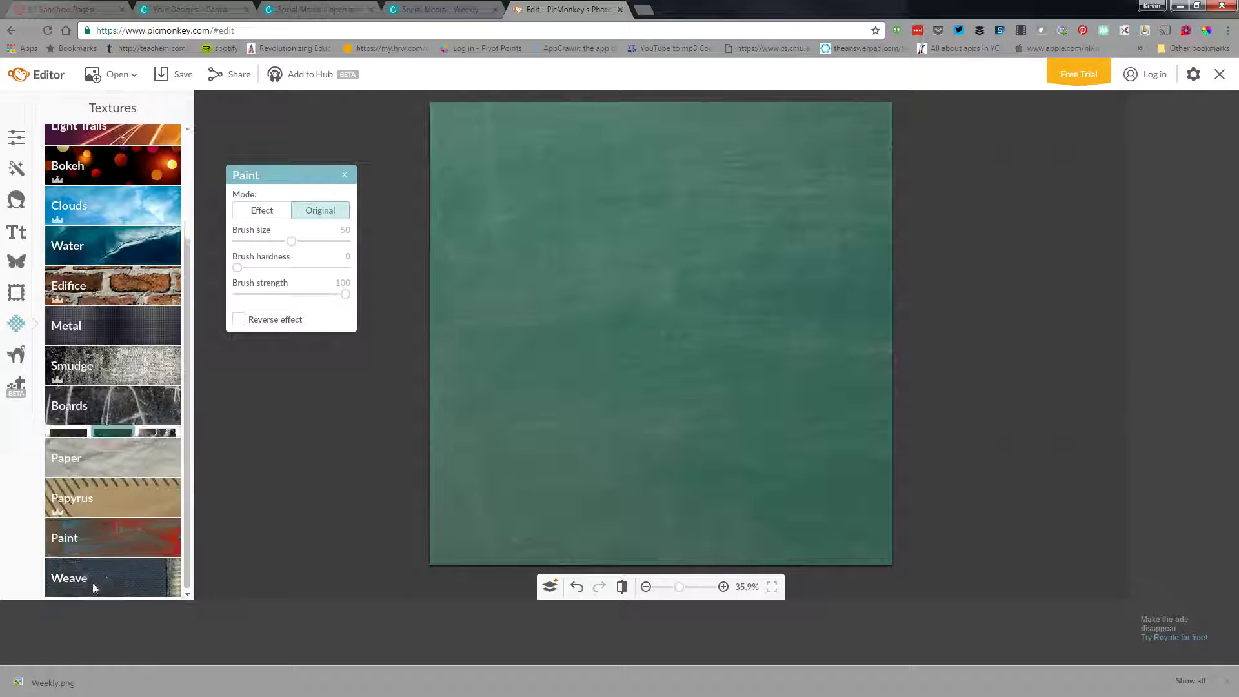
Step: Add the text "Announcements" in the Santos Dumont script font to the chalkboard canvas
left_click(17, 231)
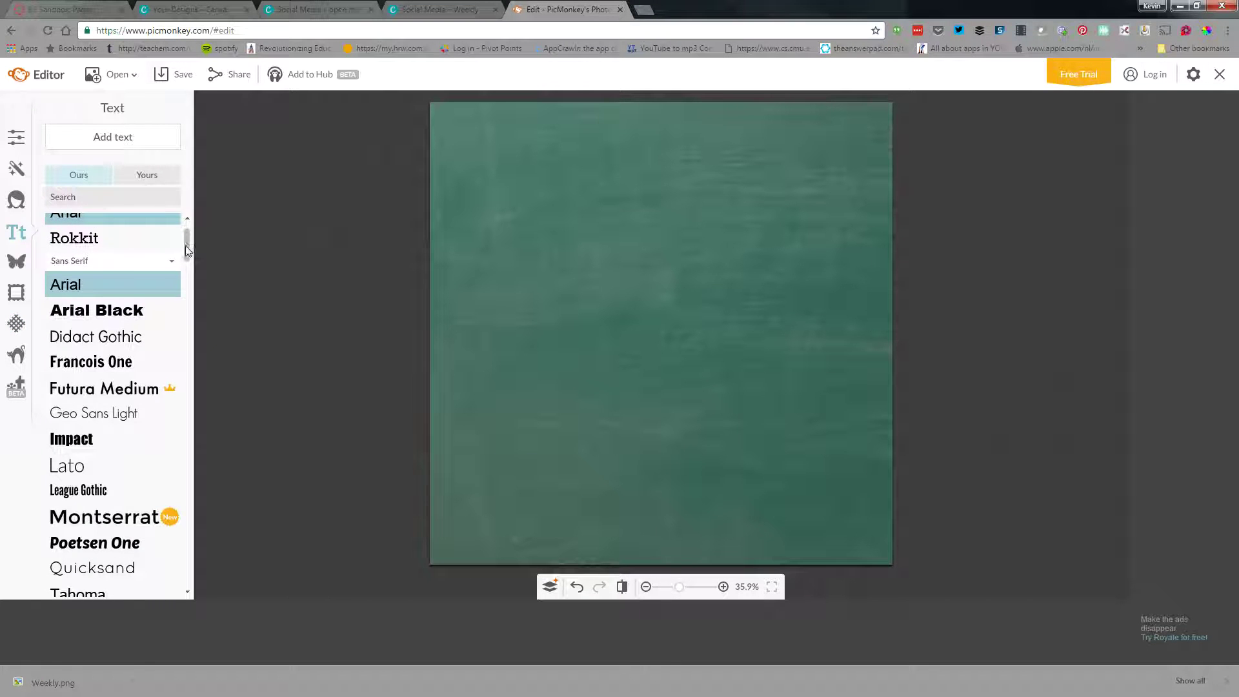
left_click_drag(187, 251, 190, 378)
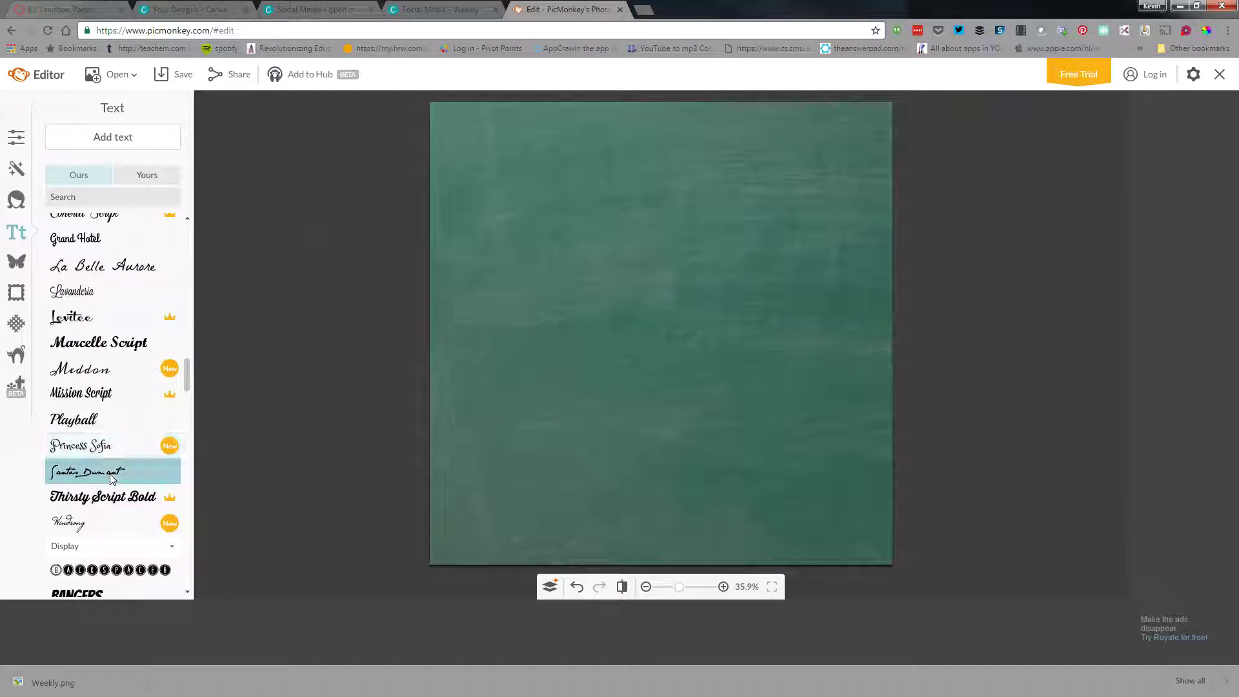
scroll(115, 476, "up", 1)
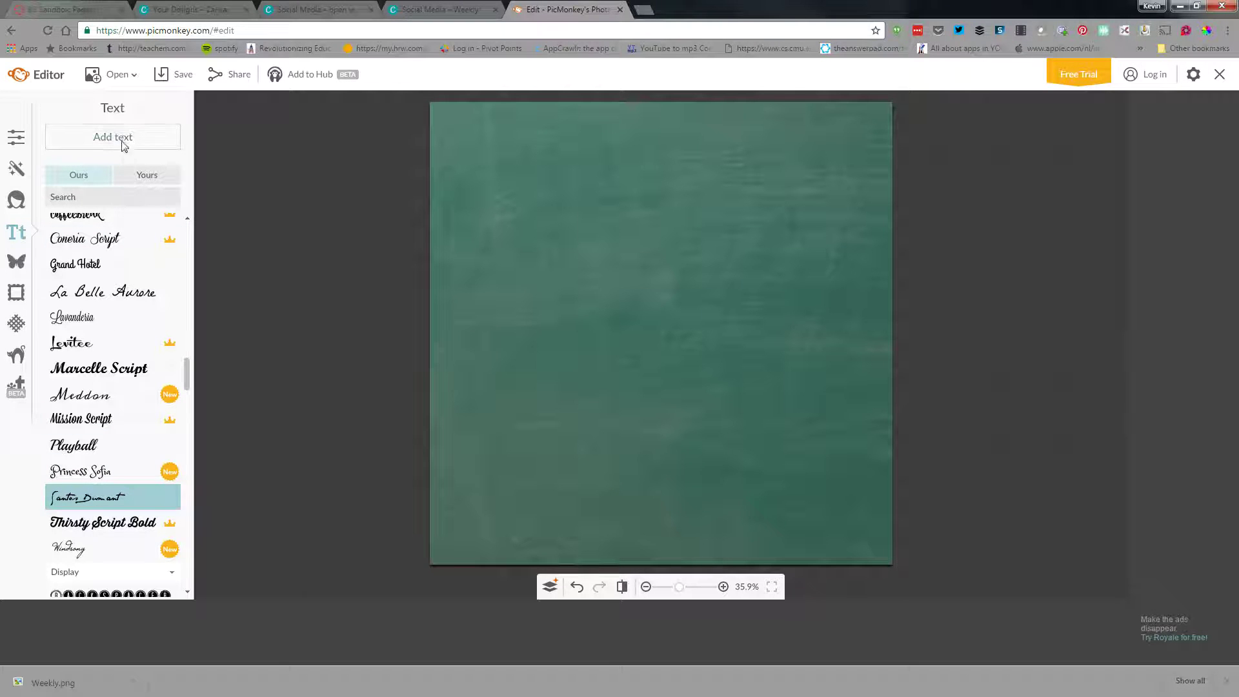
left_click(173, 142)
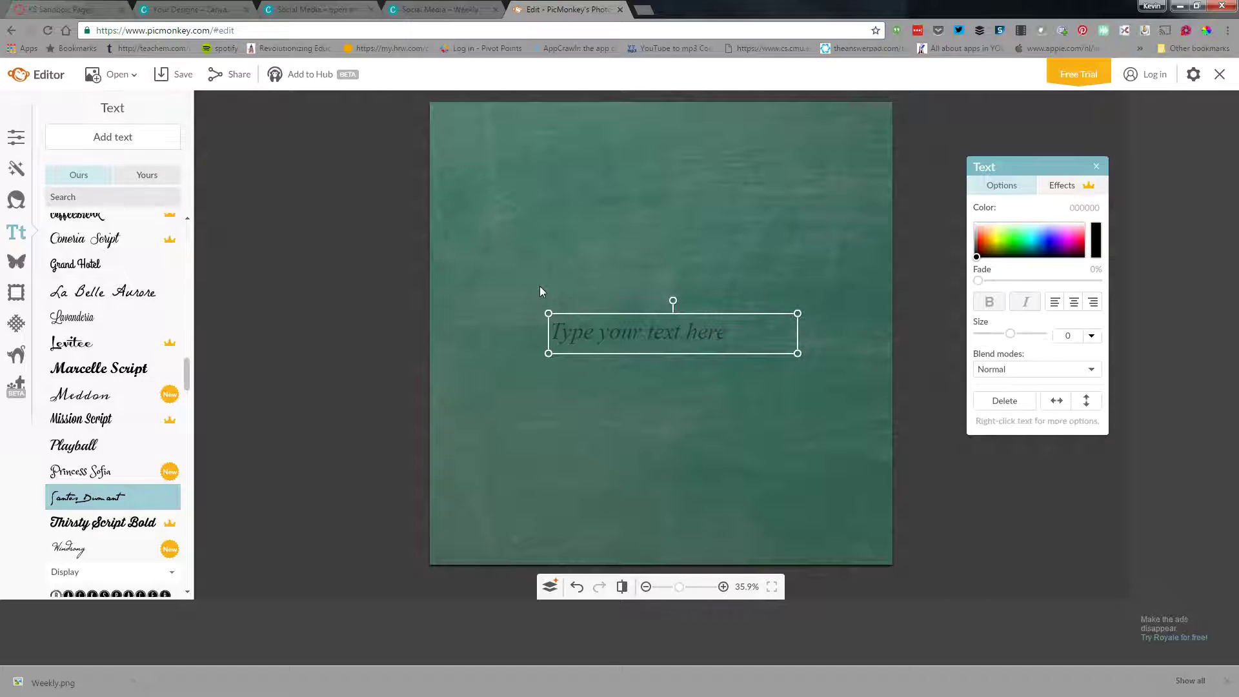
left_click_drag(682, 331, 682, 328)
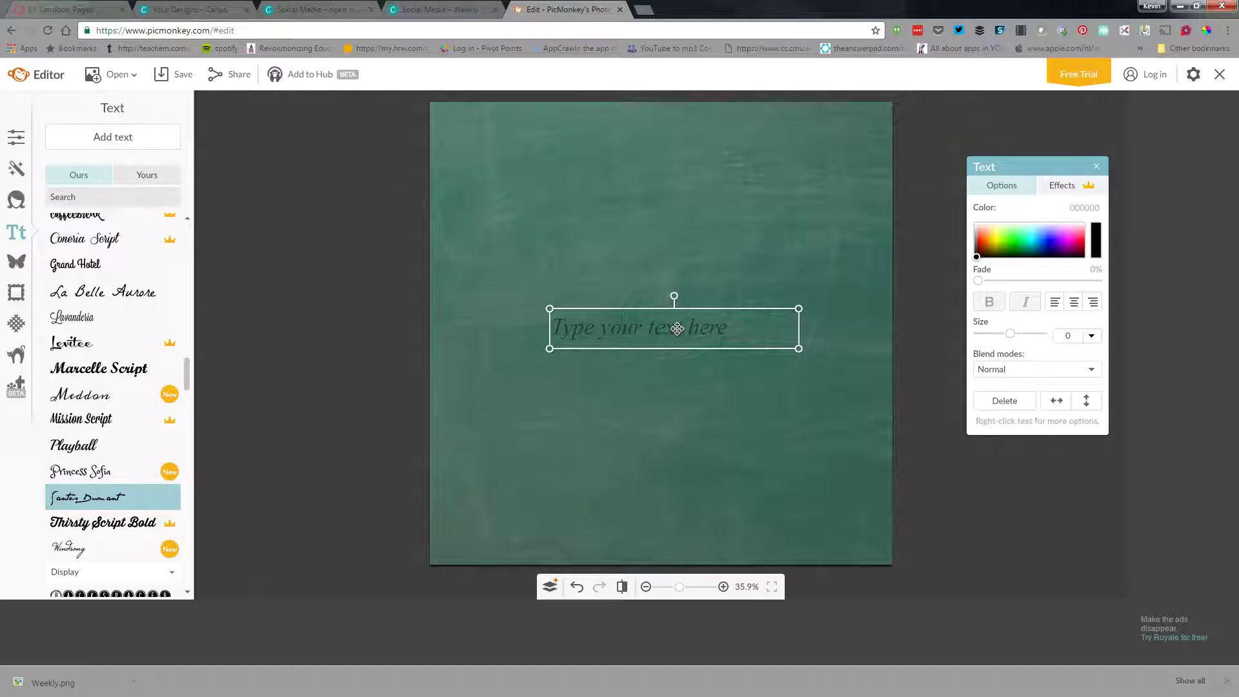
double_click(674, 331)
type("Anno")
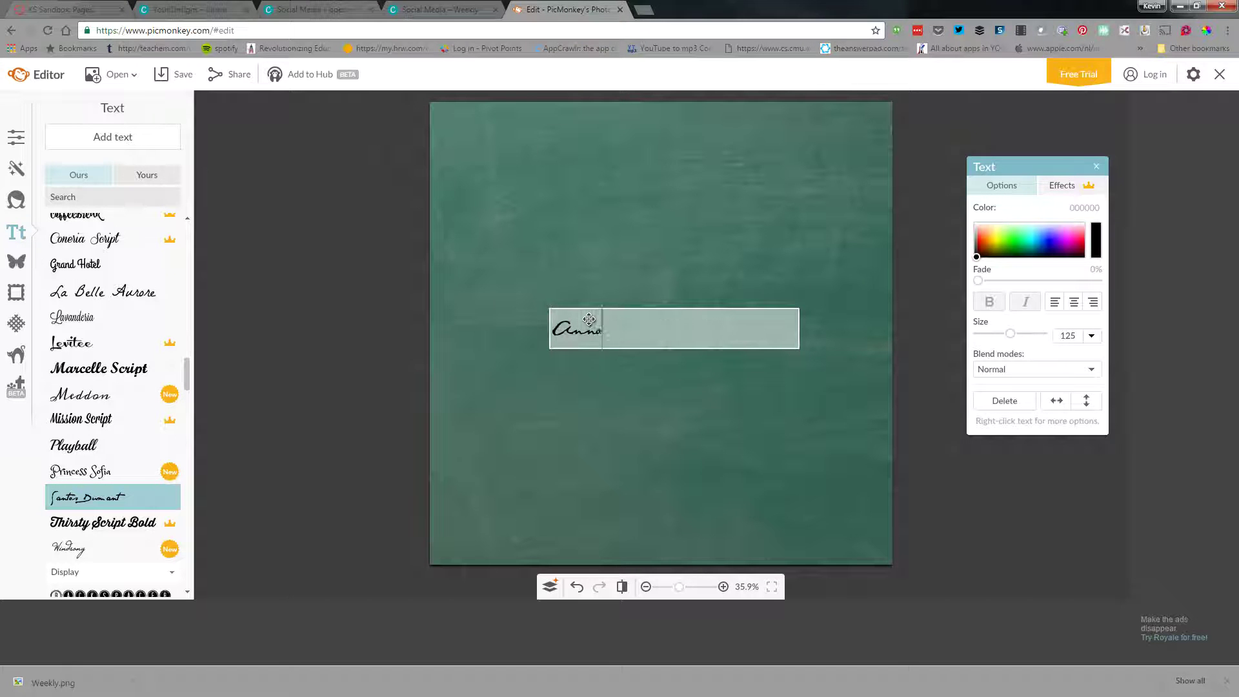
type("uncements")
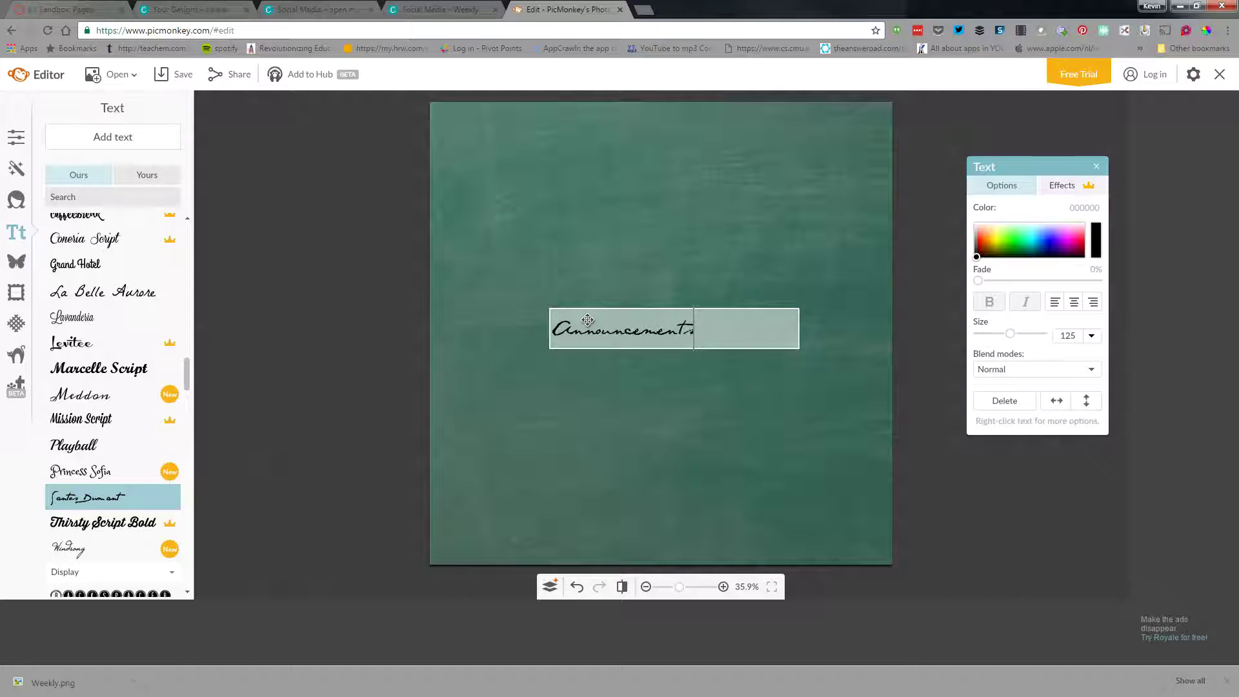
left_click(645, 266)
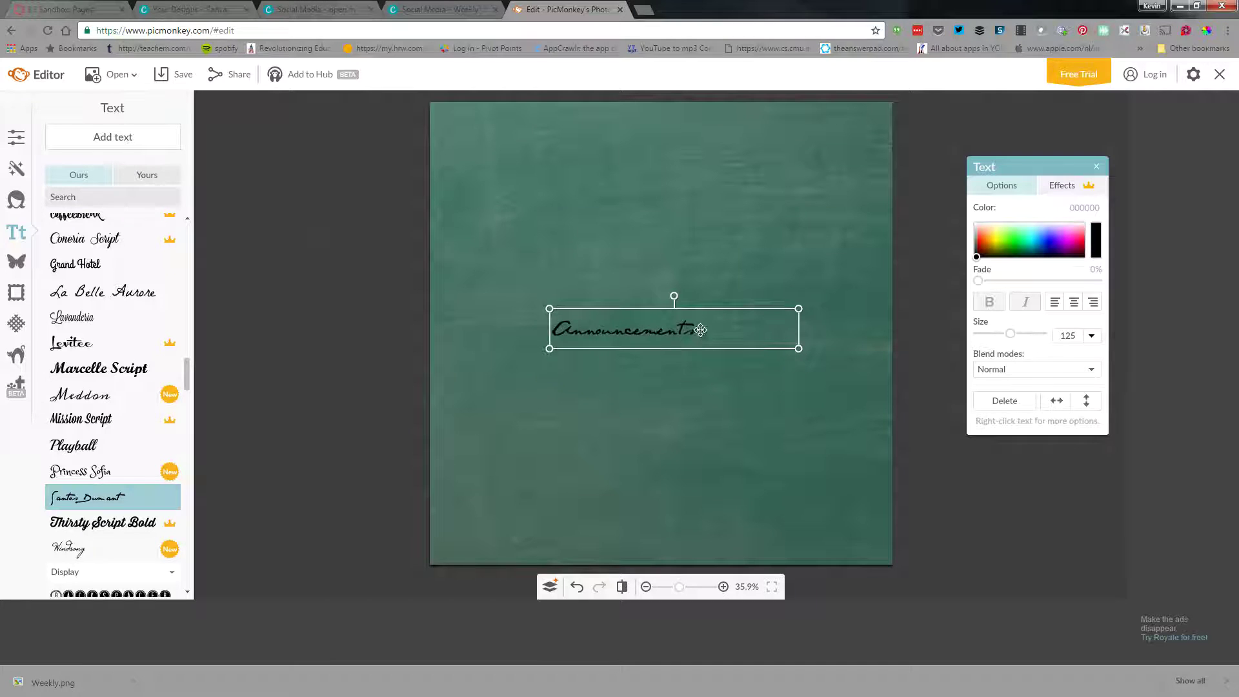
Step: Recolour the "Announcements" text to near-white fffcfc and enlarge it to size 249
double_click(701, 331)
left_click_drag(696, 330, 556, 333)
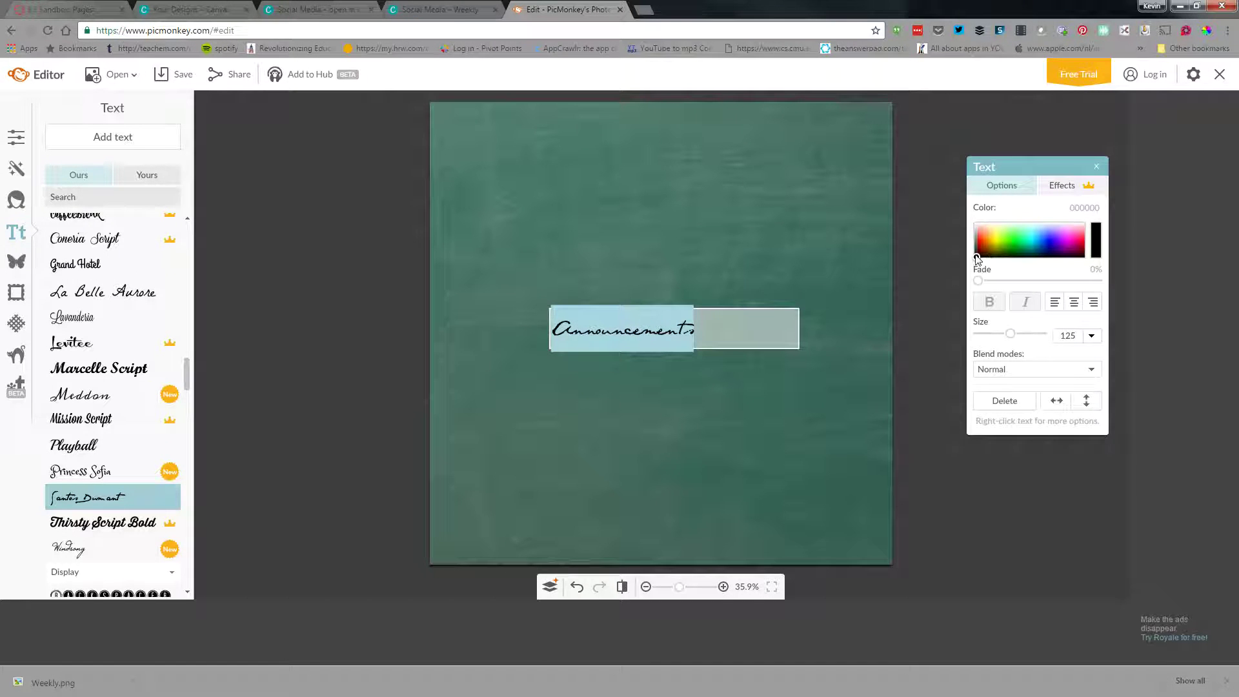
left_click_drag(978, 260, 982, 224)
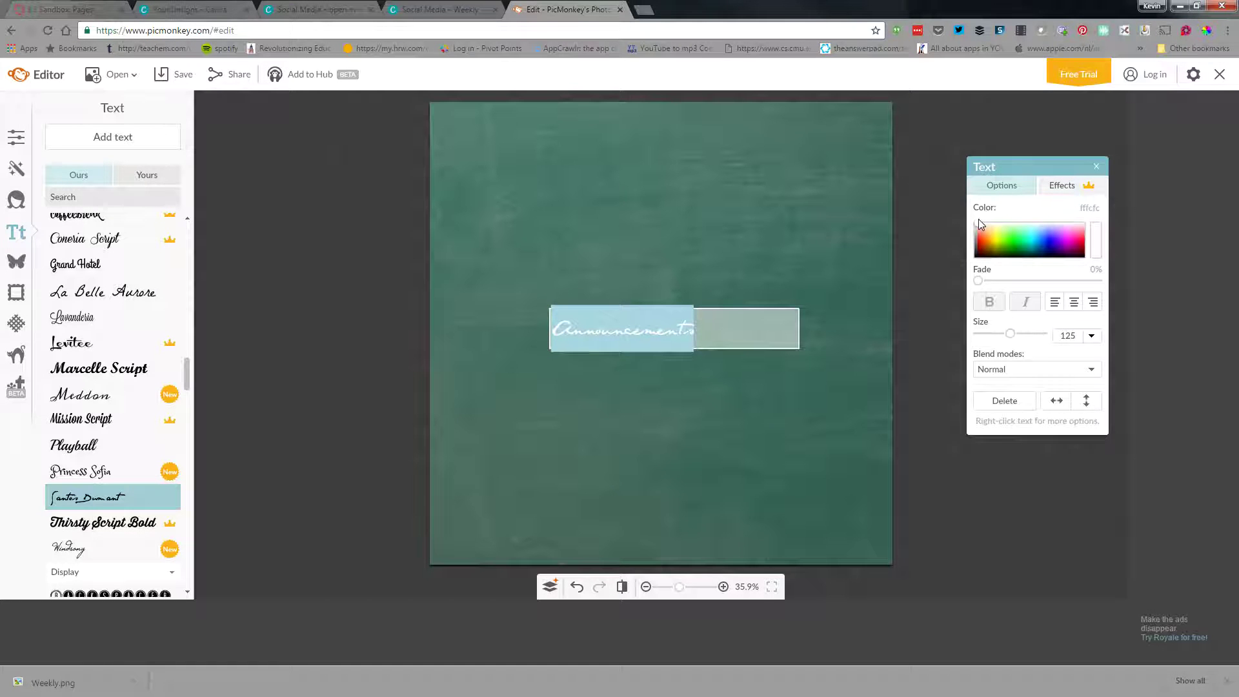
left_click_drag(1010, 333, 1037, 334)
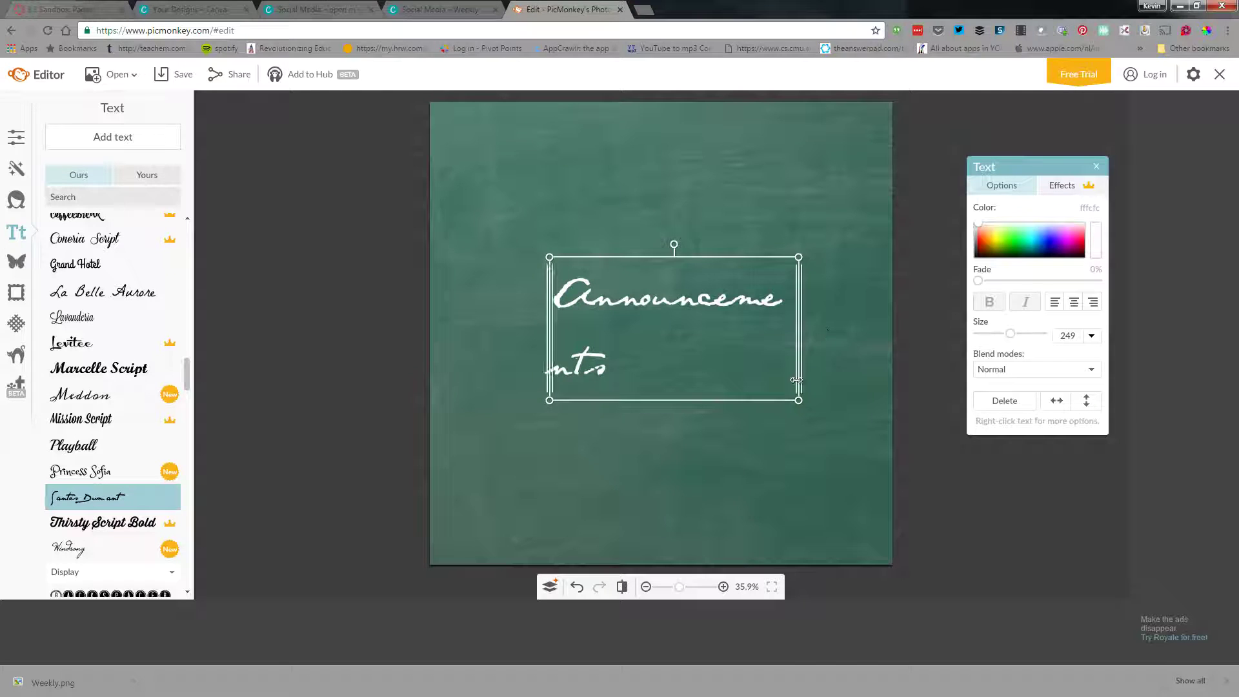
Step: Widen the text box so "Announcements" fits on one line and centre it horizontally, slightly above the canvas middle
left_click_drag(800, 380, 862, 373)
left_click(768, 200)
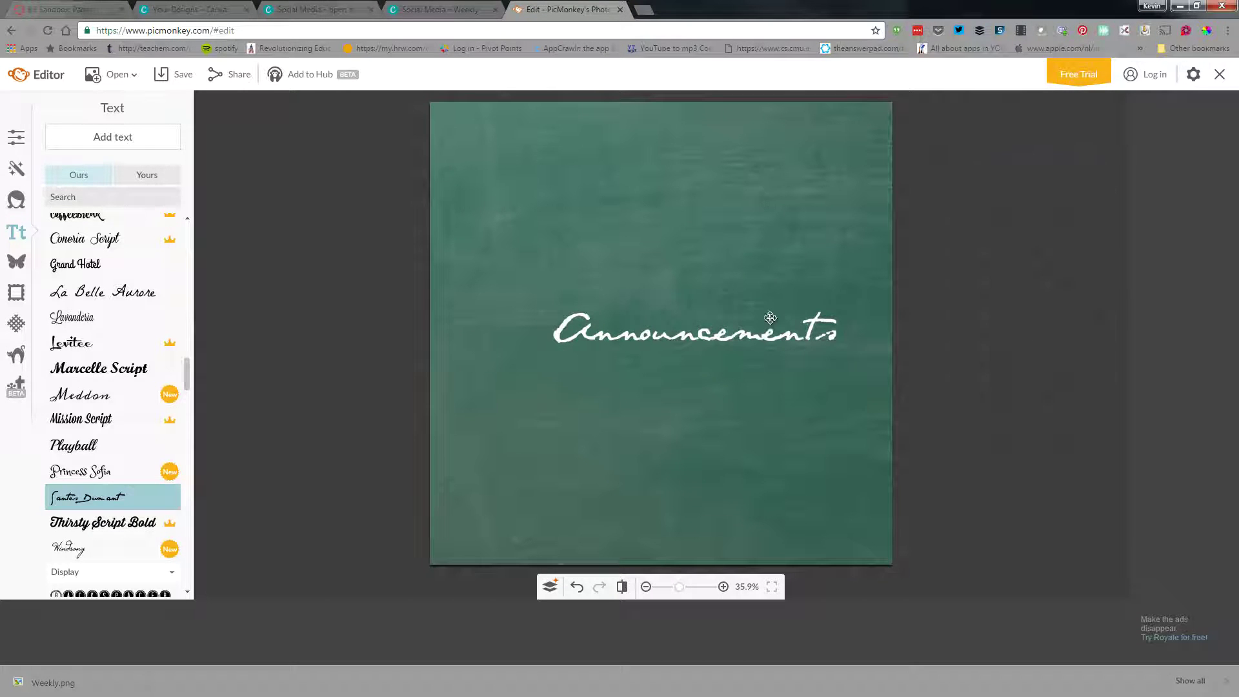
left_click_drag(766, 319, 723, 284)
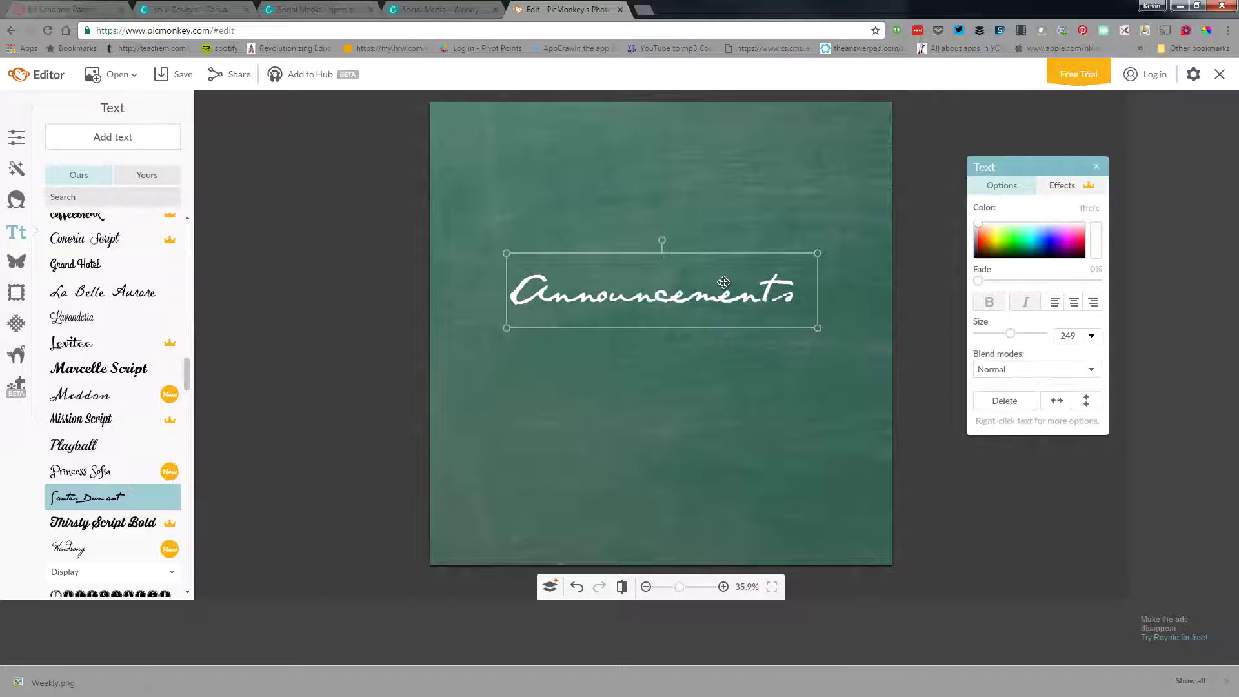
left_click(750, 374)
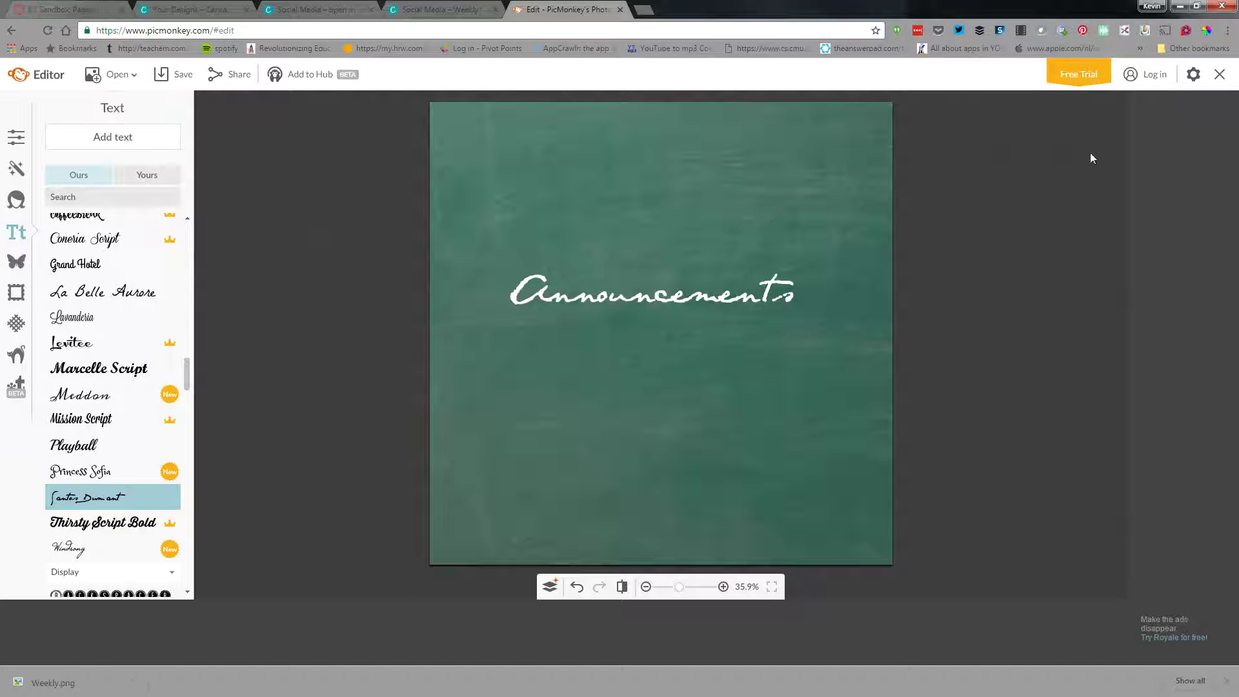
Step: Save the chalkboard graphic to the Desktop as a JPEG image named "Picmonkey" at Pierce quality, 2000 × 2000 px
left_click(188, 79)
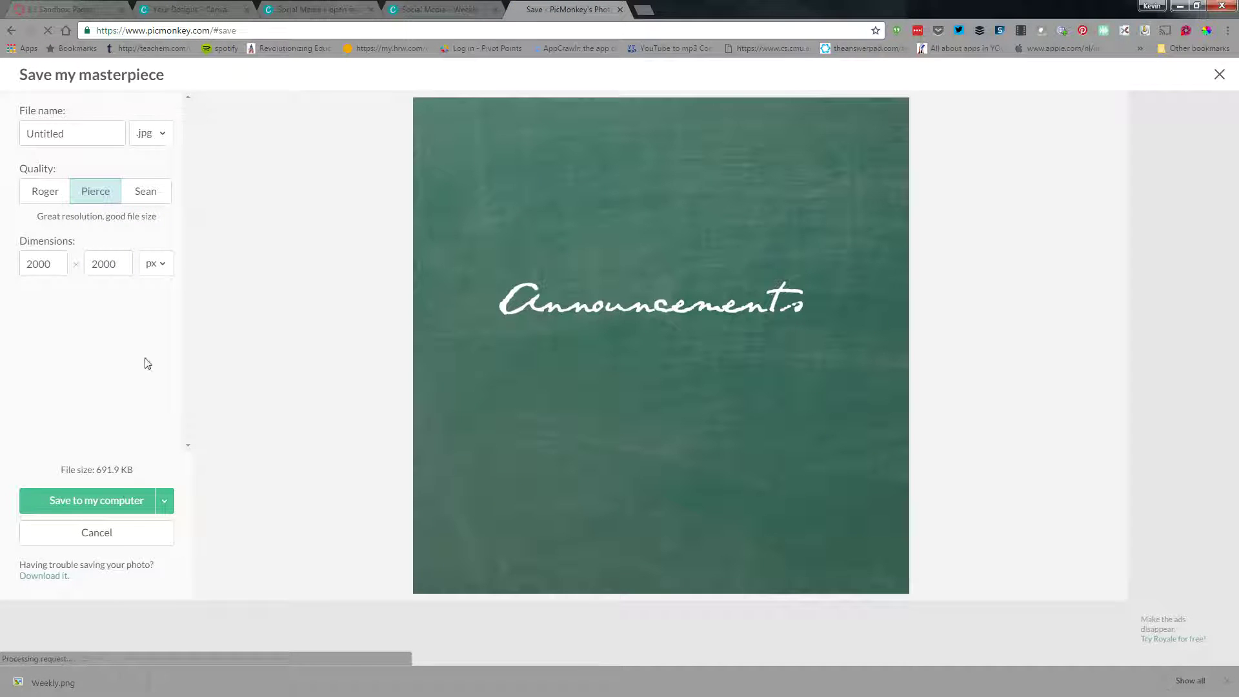
left_click(129, 503)
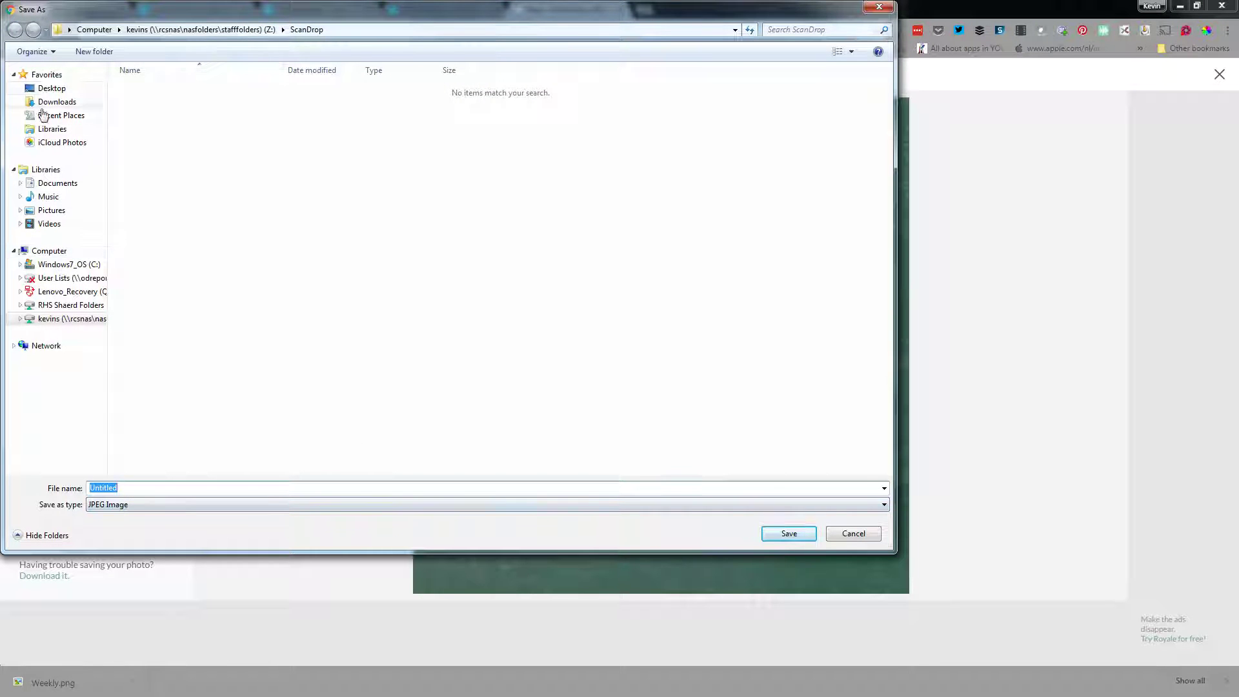
left_click(58, 89)
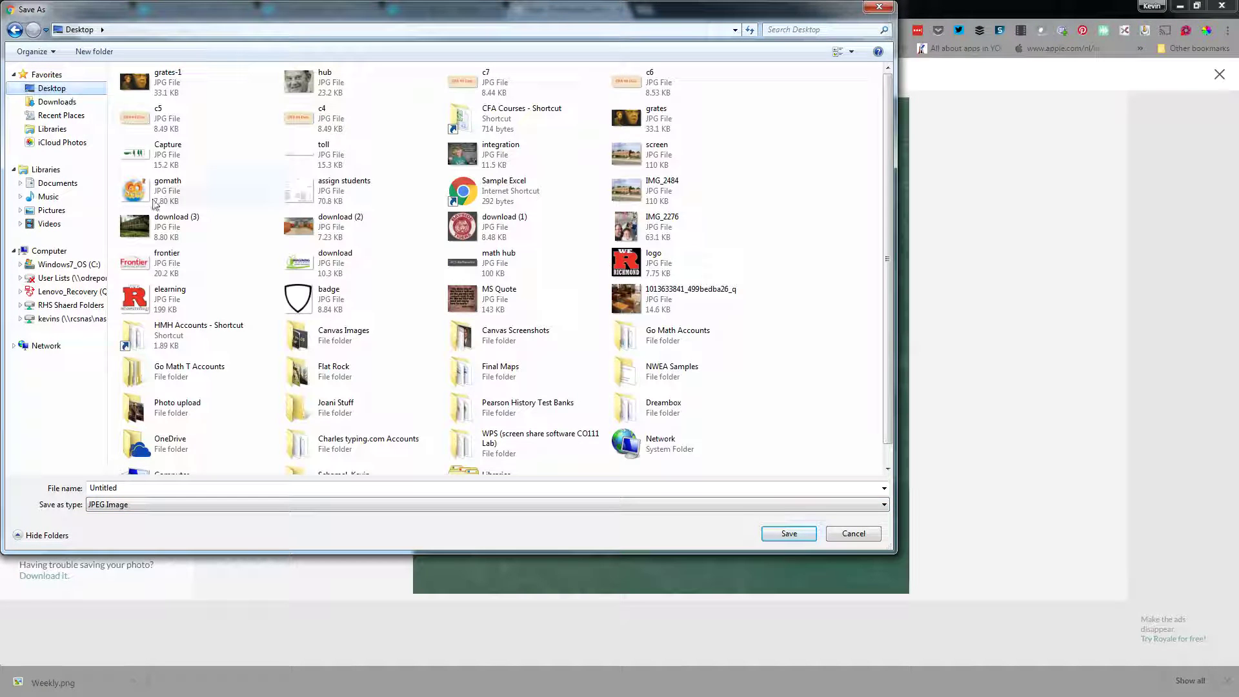
double_click(159, 487)
type("Pic")
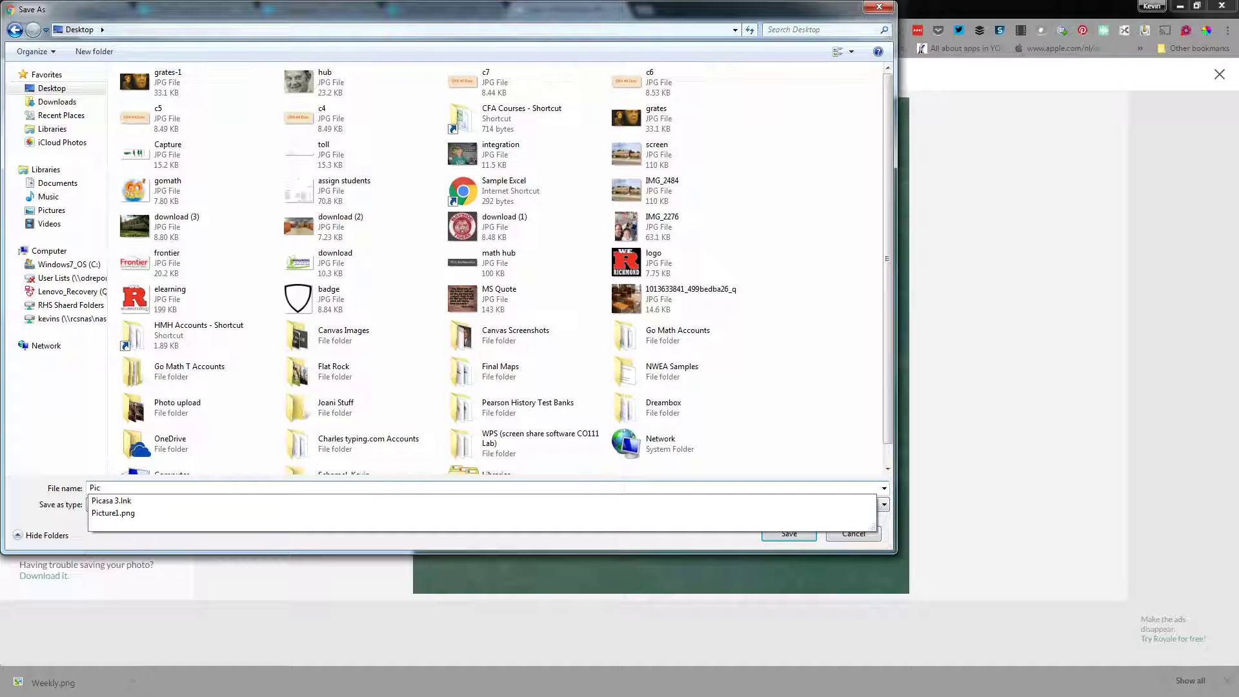
type("monkey")
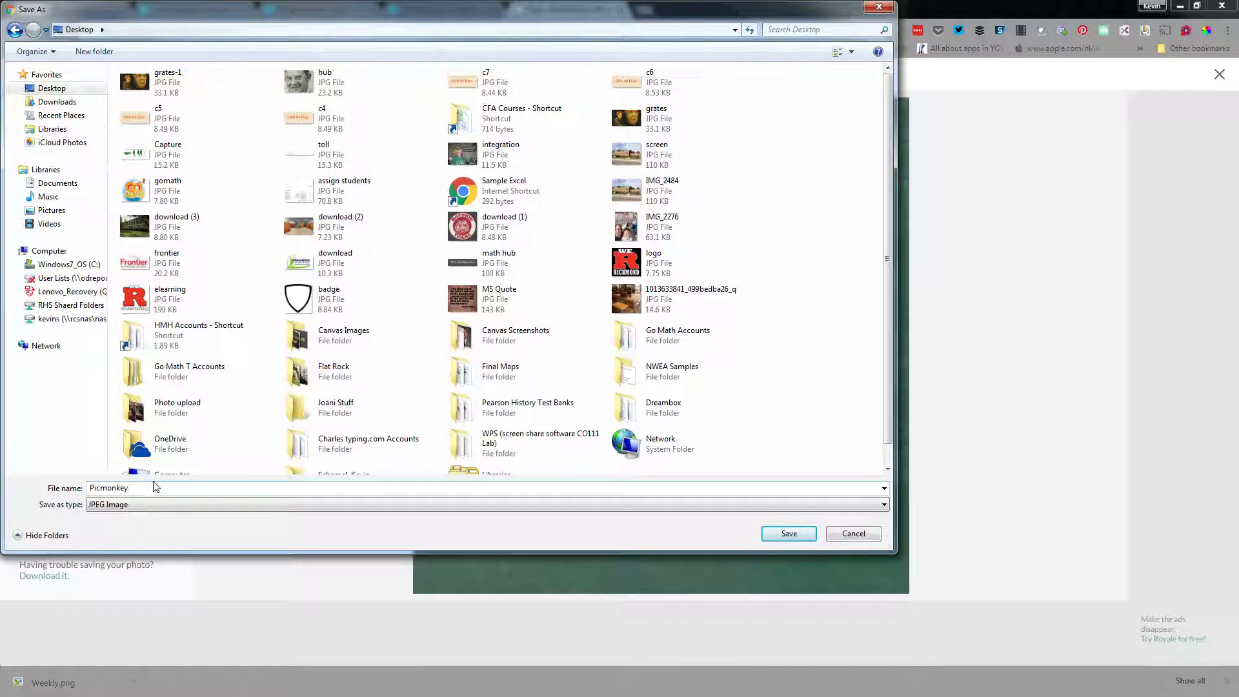
left_click(790, 533)
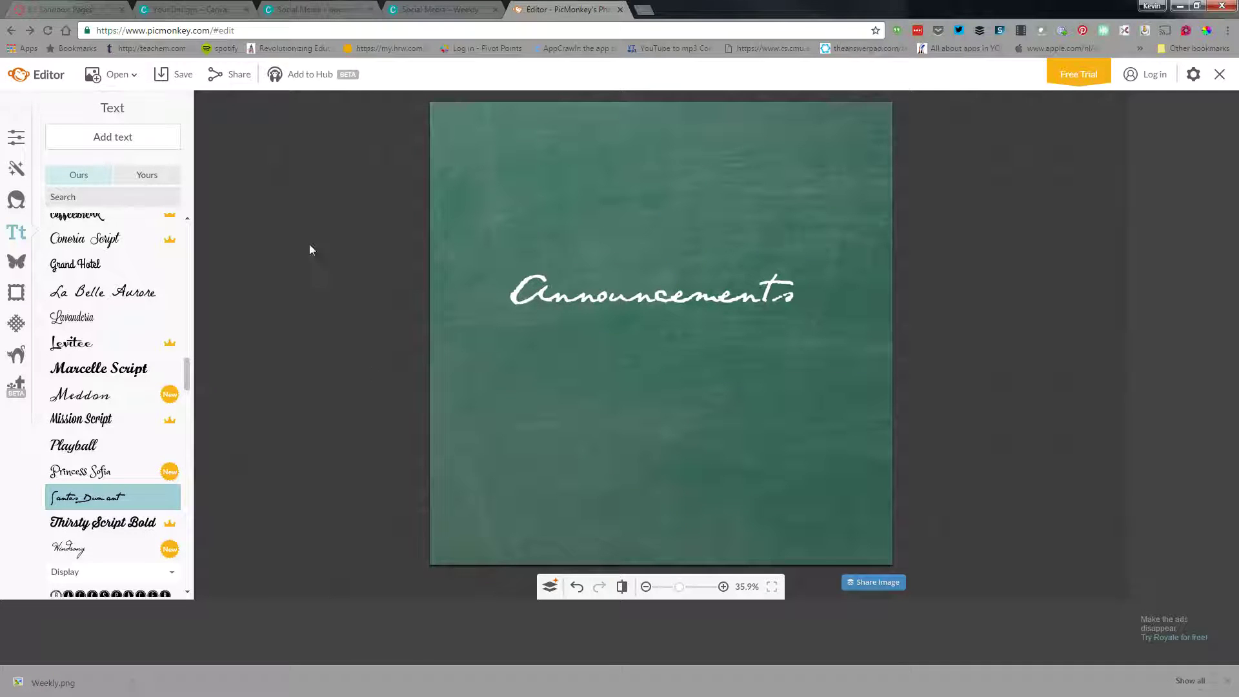
Step: Switch to the Canvas page editor and upload Picmonkey.jpg from the Desktop into course files, embedding it in the Home Page
left_click(82, 9)
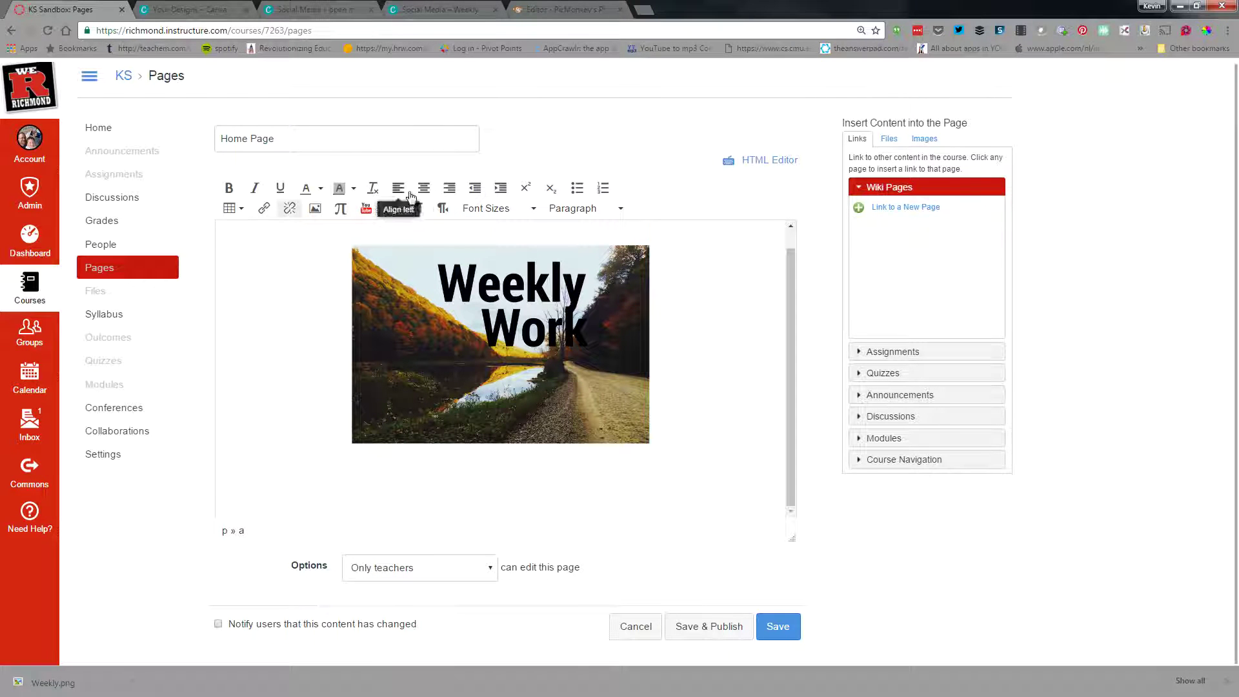
left_click(925, 139)
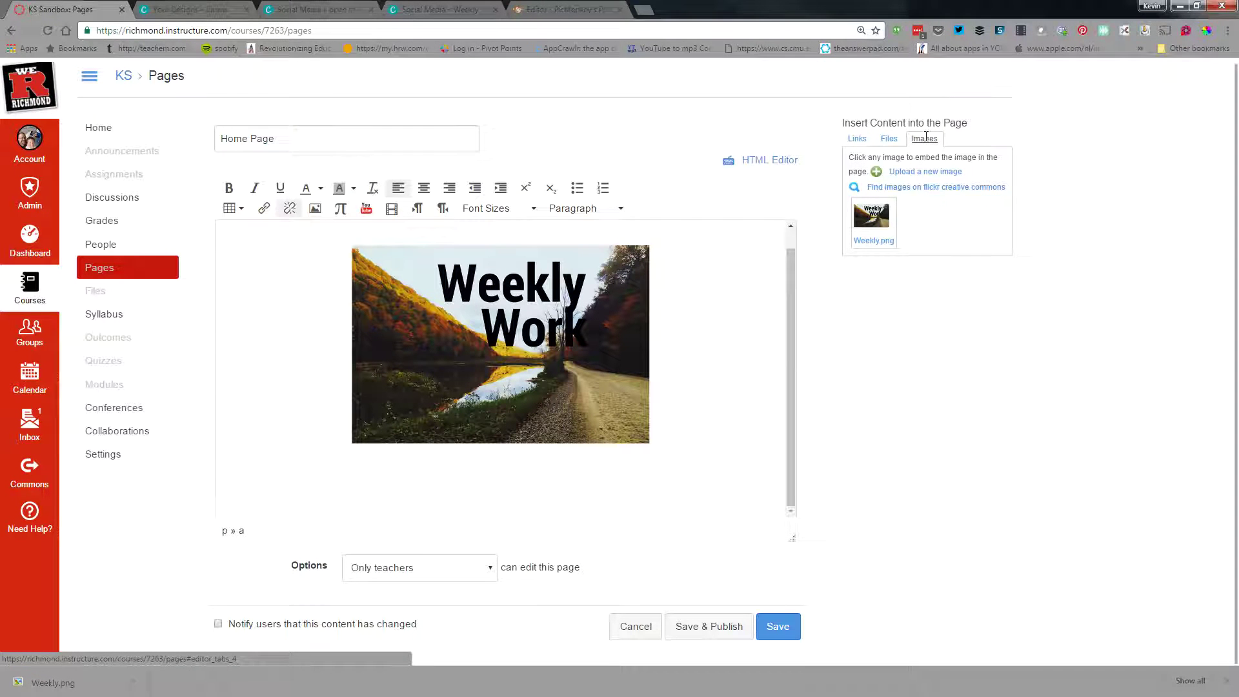
left_click(912, 172)
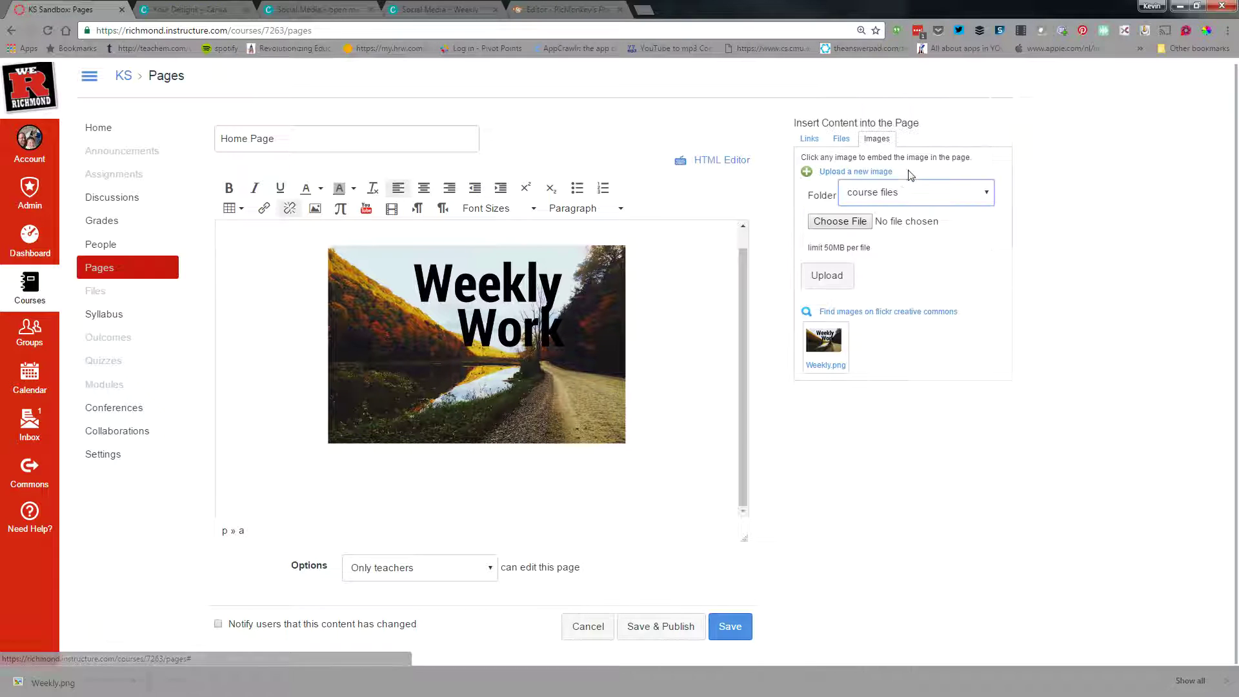
left_click(862, 221)
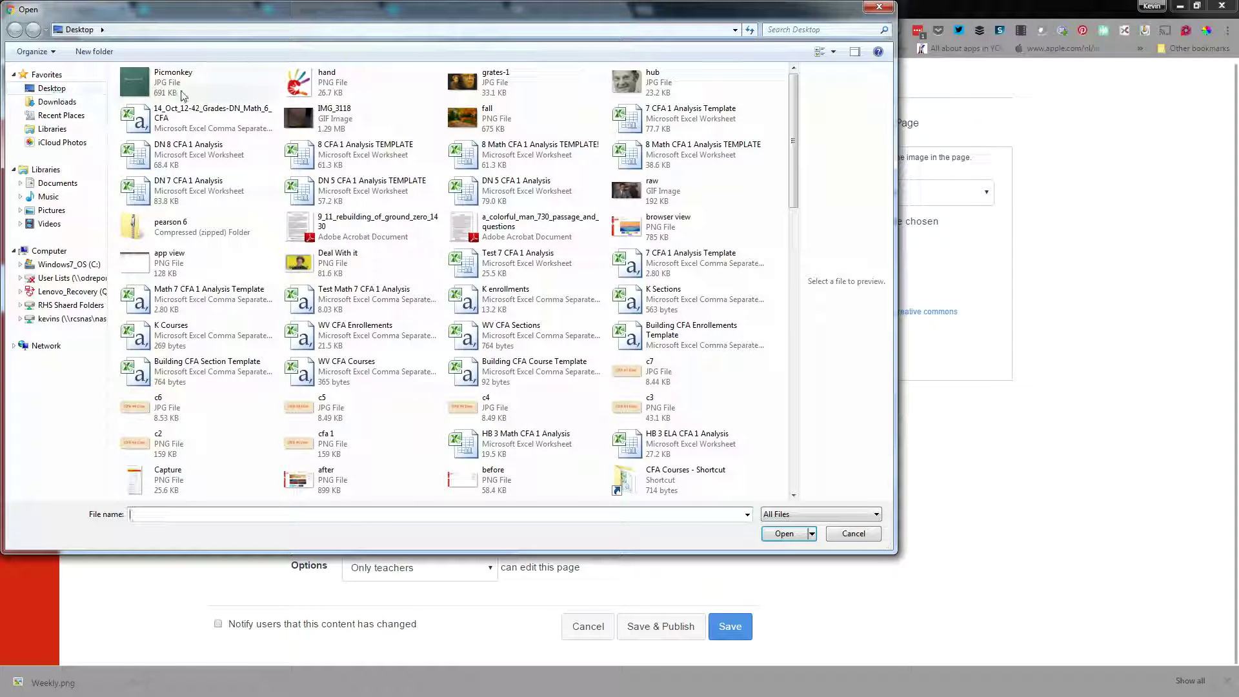
left_click(181, 94)
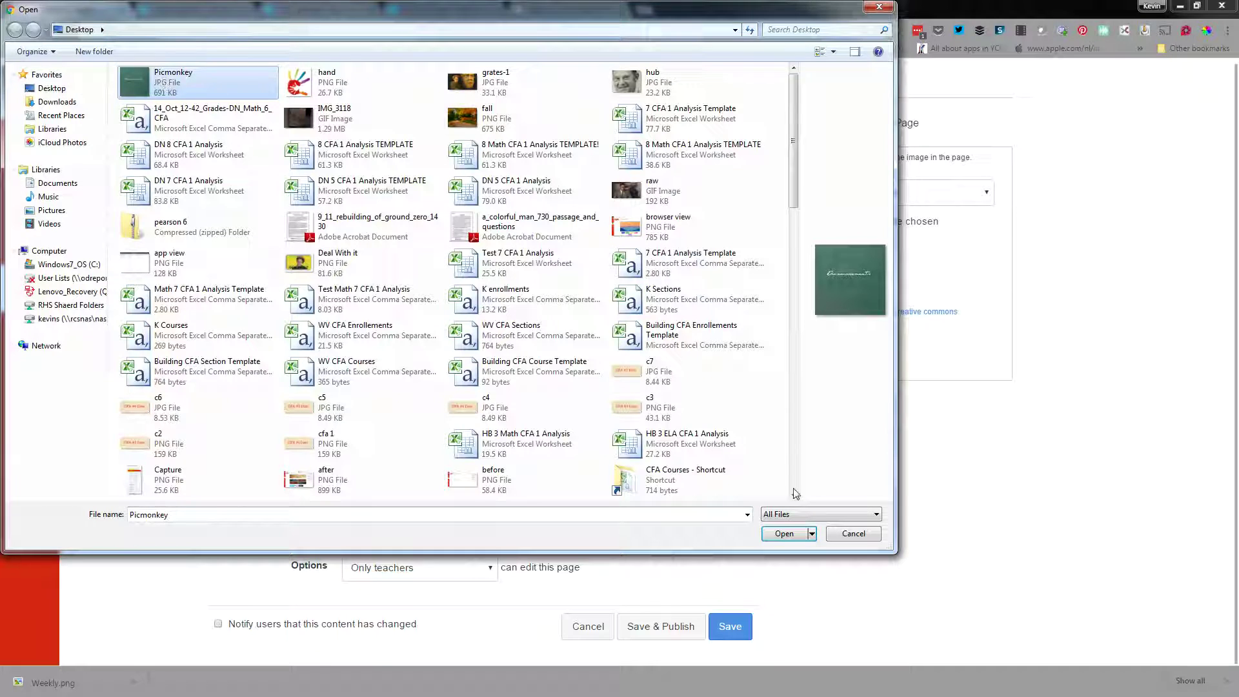
left_click(793, 533)
left_click(837, 278)
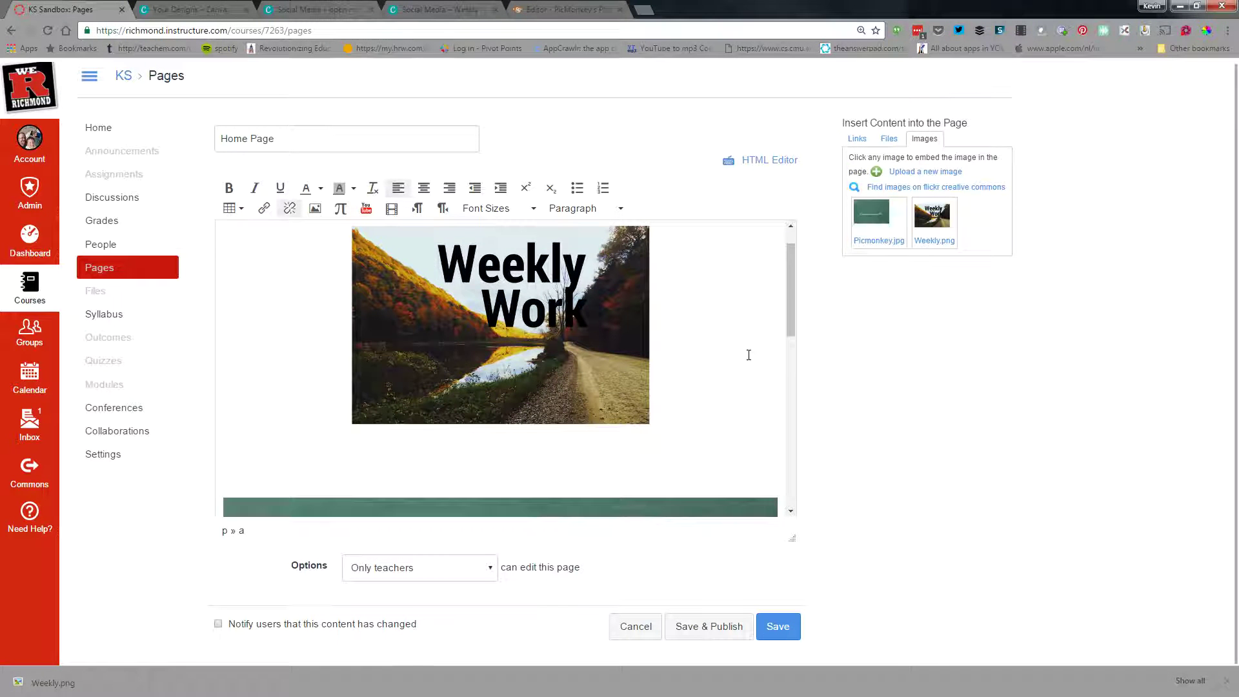
Step: Shrink the embedded "Announcements" chalkboard image to a little over half its width
scroll(697, 470, "down", 4)
left_click(522, 374)
scroll(523, 374, "up", 2)
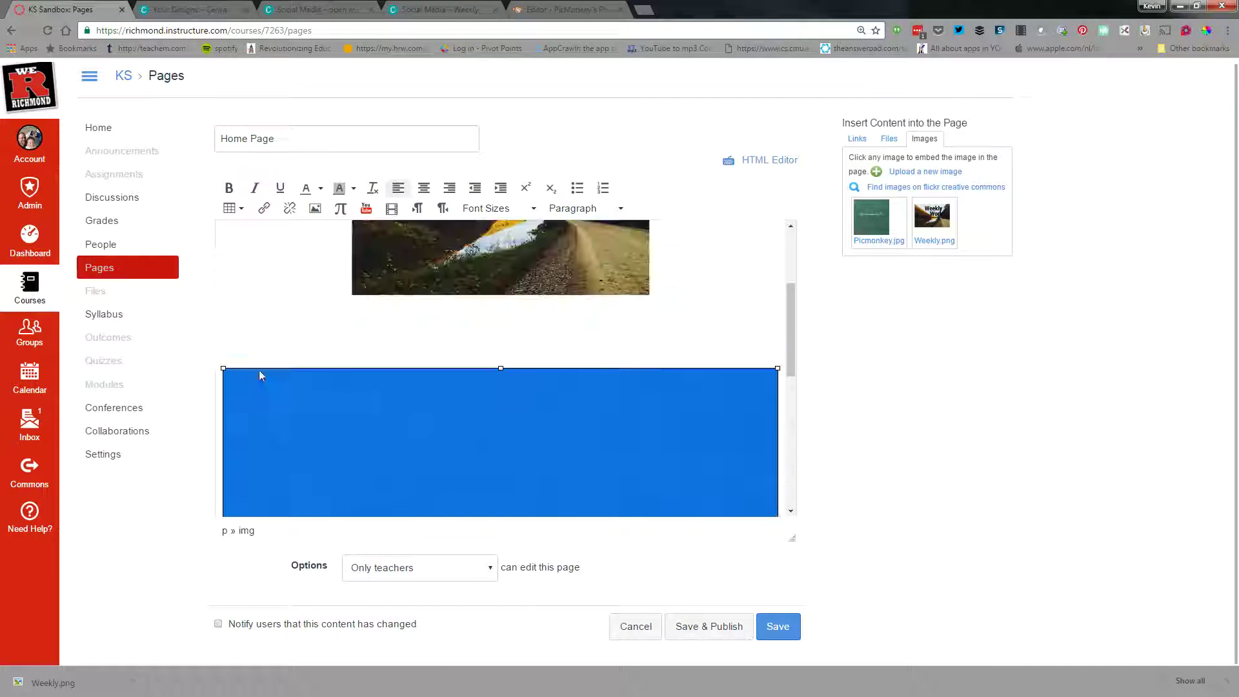
left_click_drag(223, 369, 415, 328)
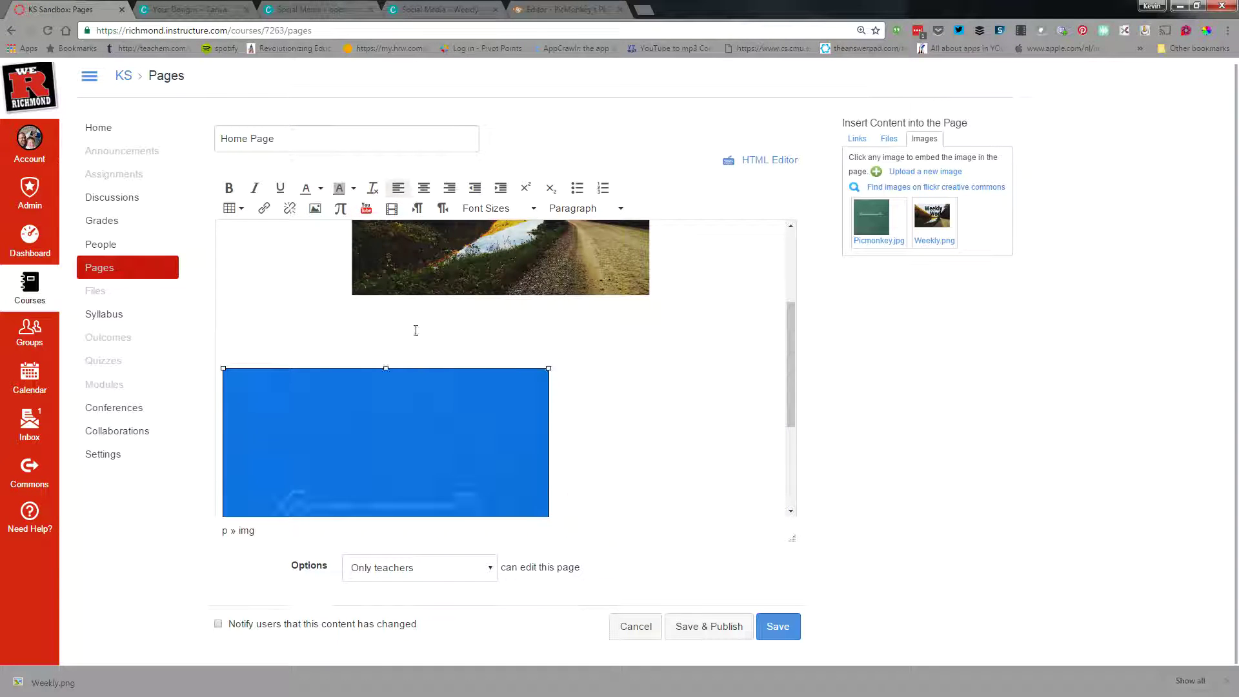
scroll(606, 319, "down", 3)
left_click(666, 316)
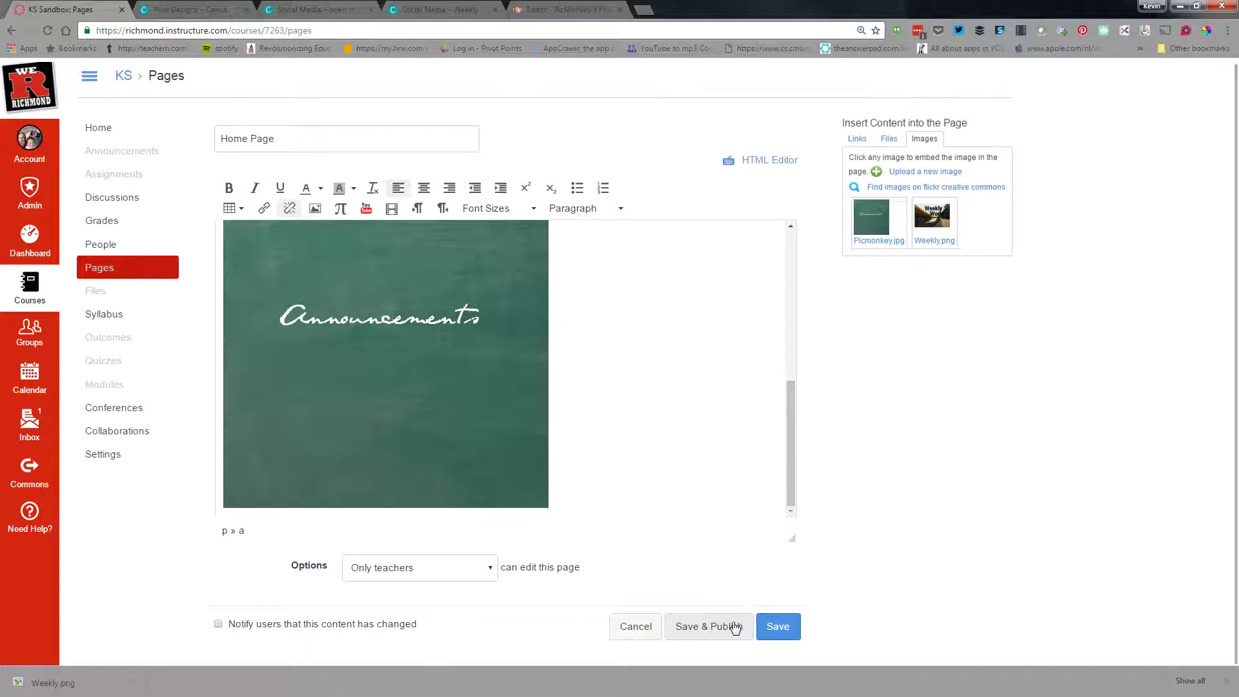
Step: Save the Home Page without publishing it and look over both image buttons on the finished page
left_click(776, 626)
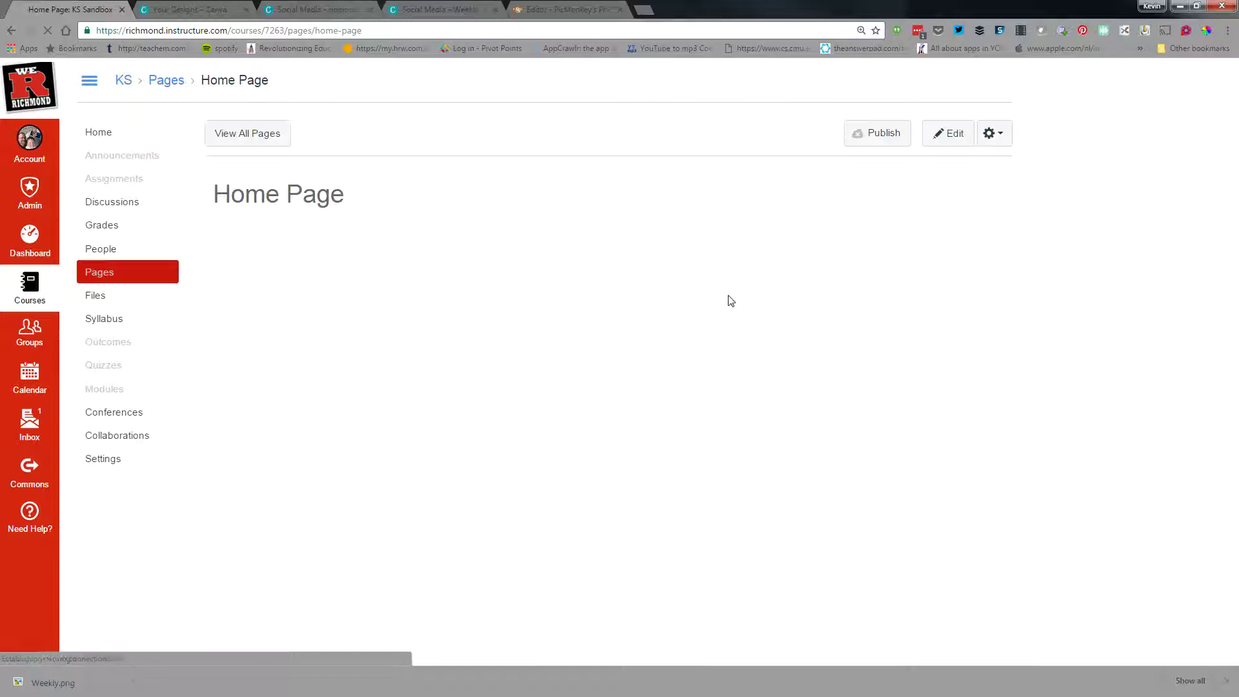
scroll(515, 396, "down", 3)
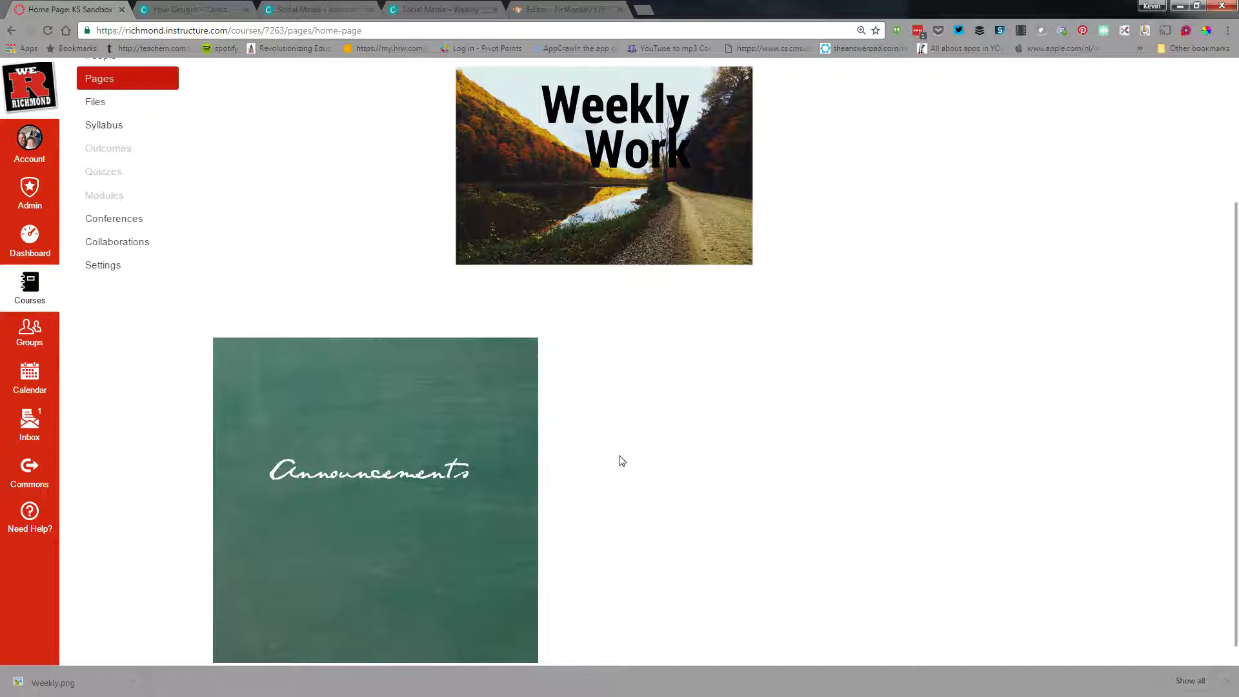
scroll(621, 461, "up", 3)
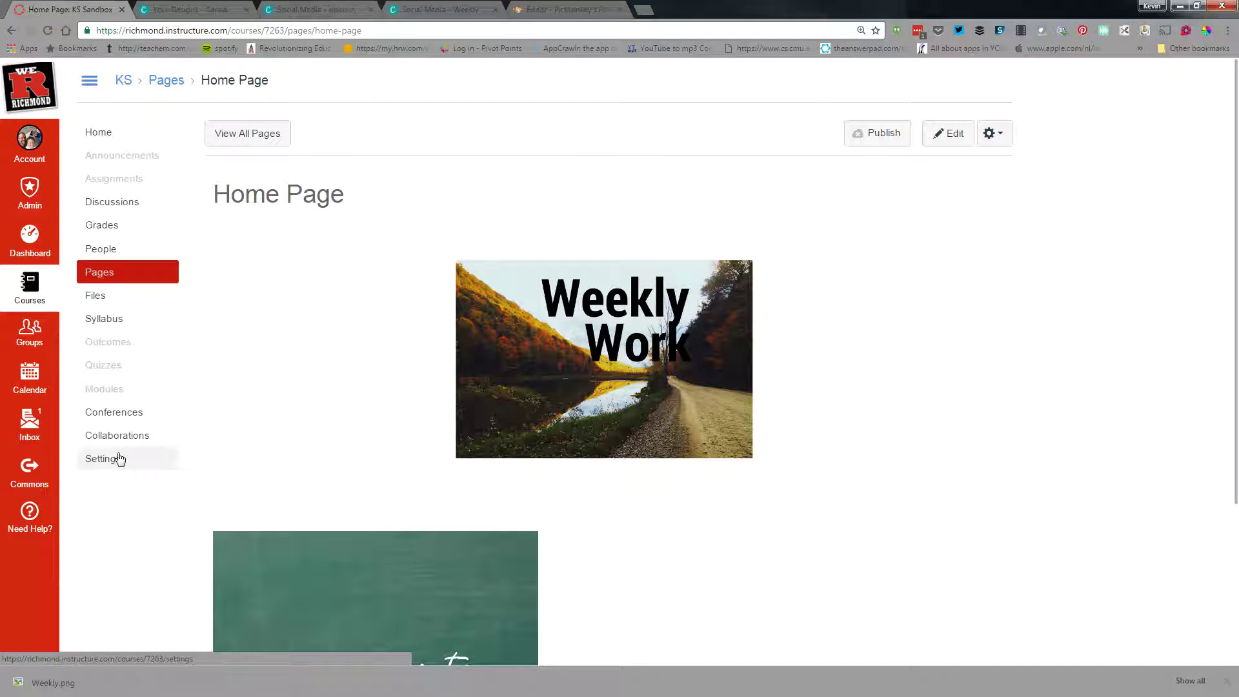
Step: Open Canvas Commons and search its shared resources for "template"
left_click(35, 473)
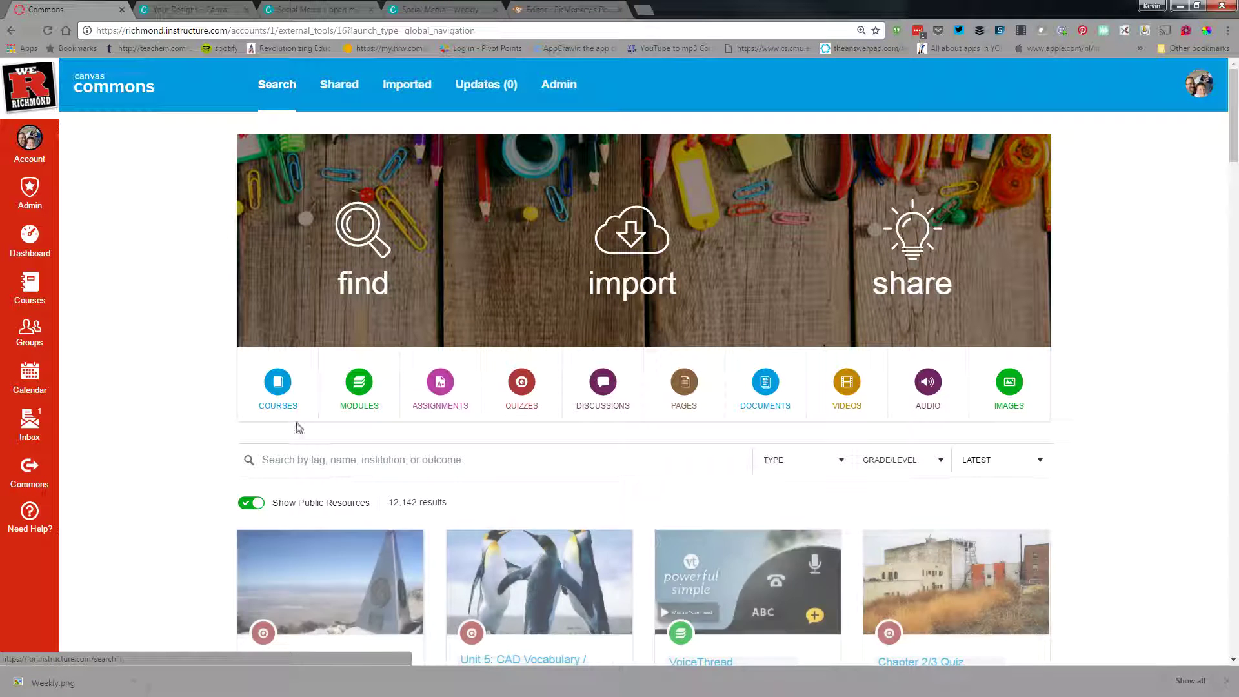
left_click(418, 462)
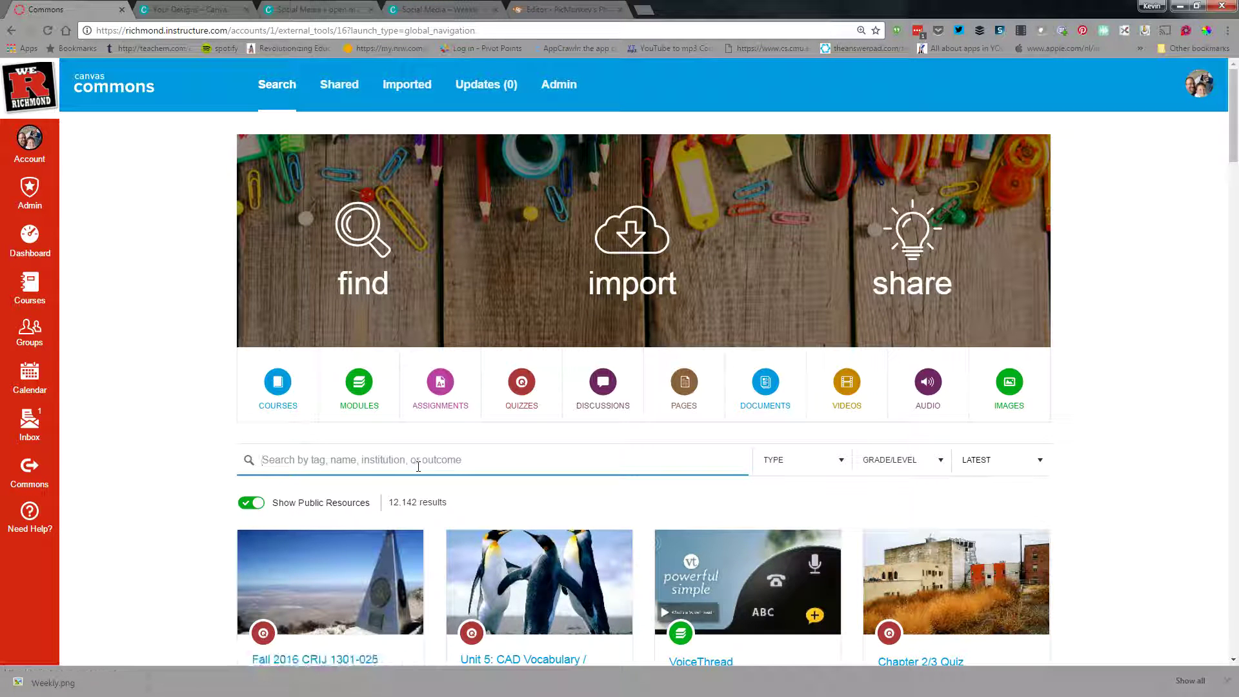
type("template")
key("Return")
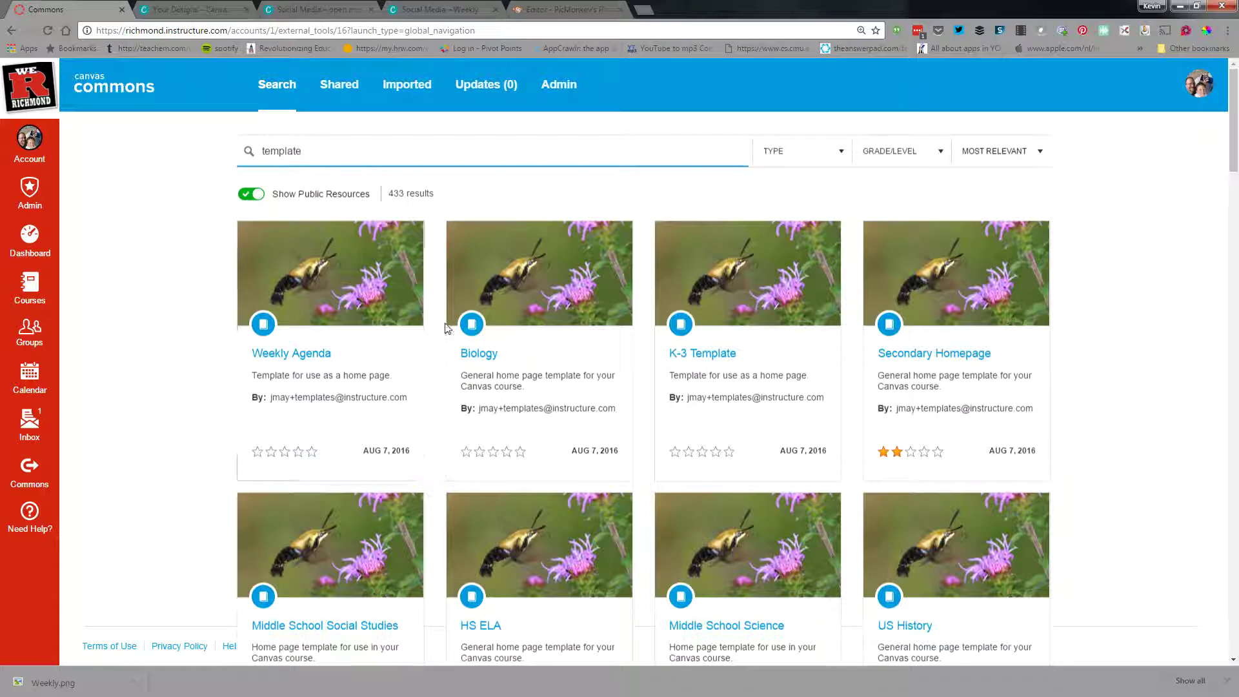
Step: Open the Middle School Math home page template from the Commons results and import it into the KS Sandbox course
scroll(552, 329, "down", 2)
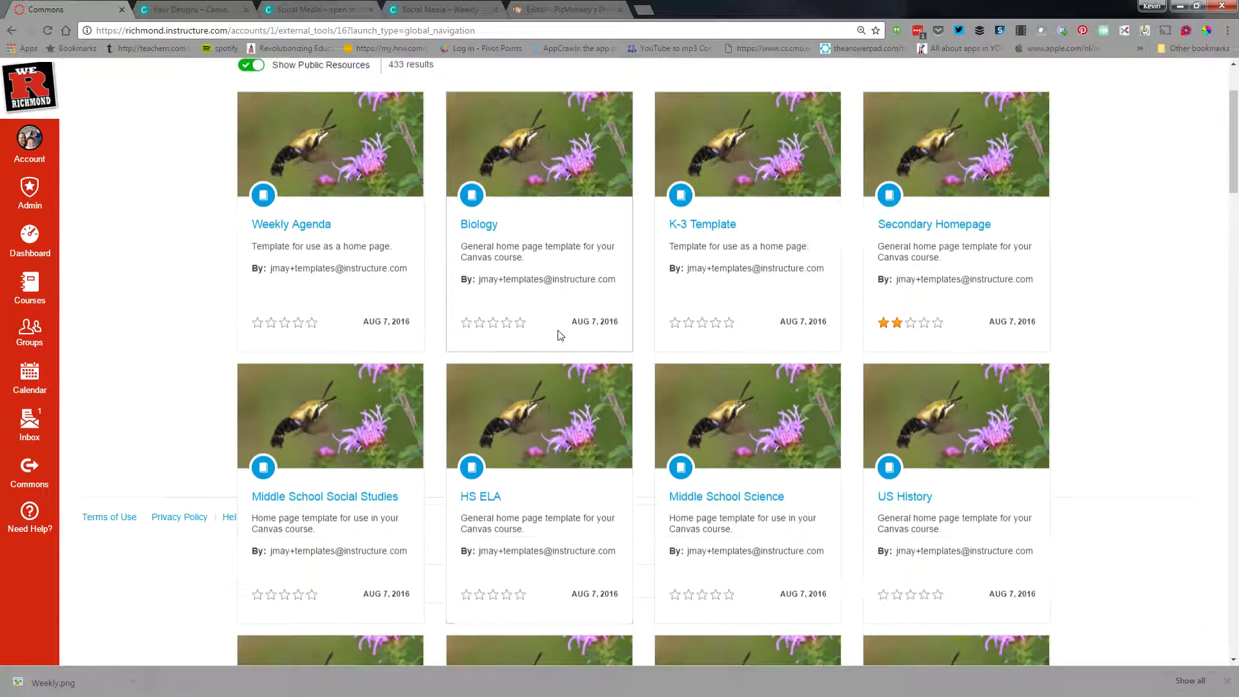
scroll(562, 322, "down", 1)
scroll(564, 313, "down", 3)
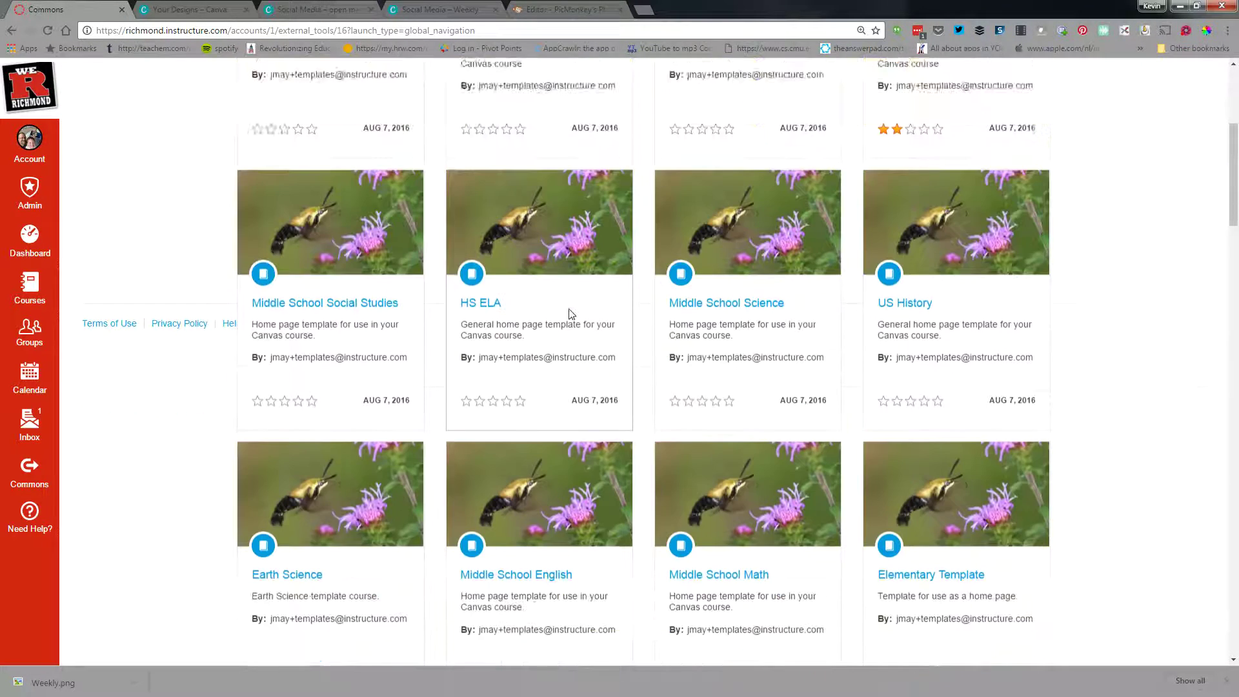
scroll(568, 307, "down", 3)
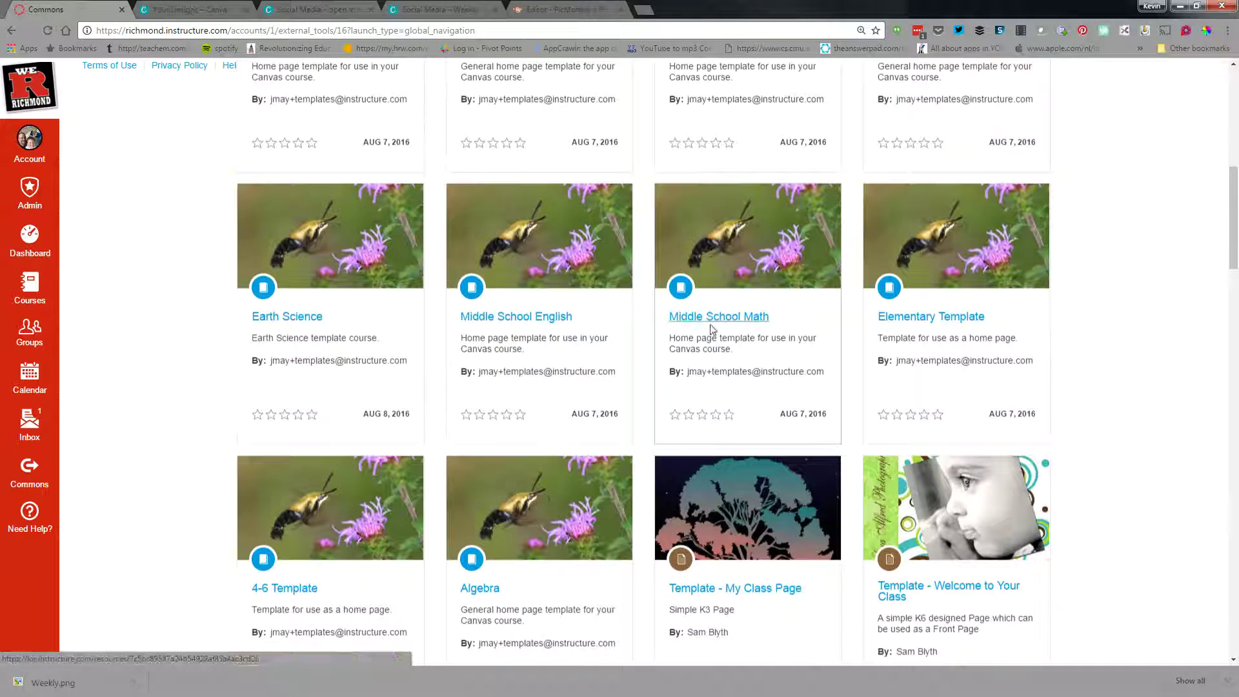
left_click(726, 326)
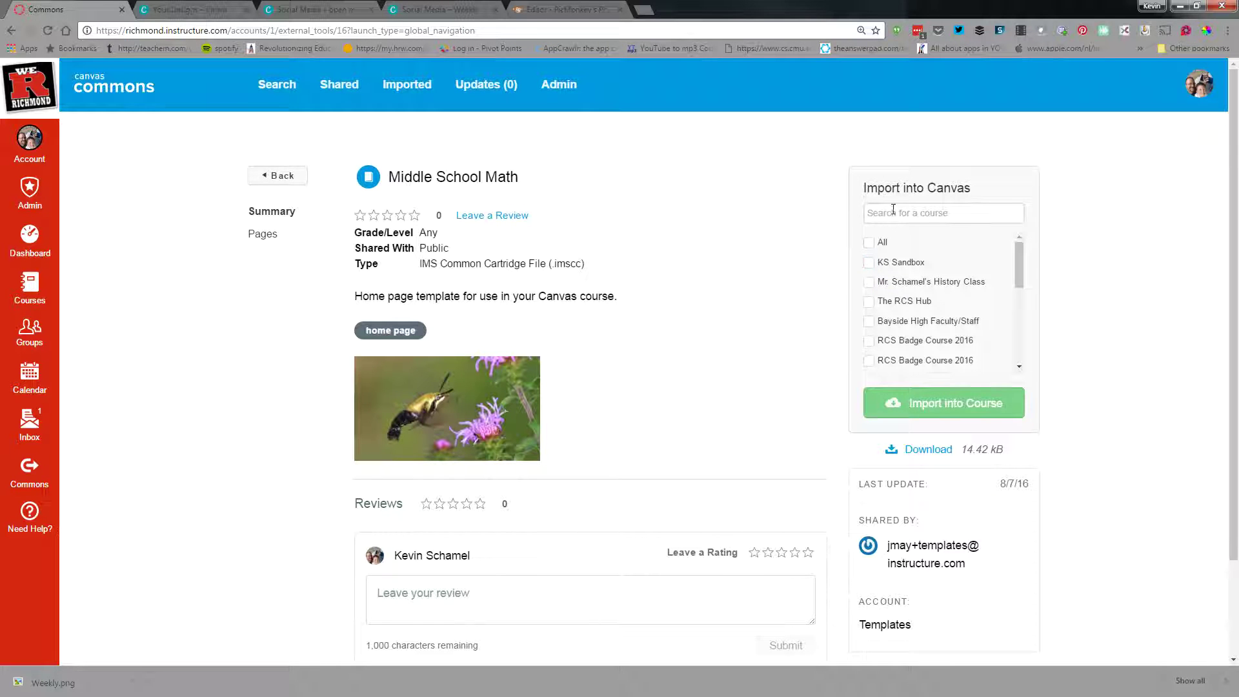
left_click(870, 264)
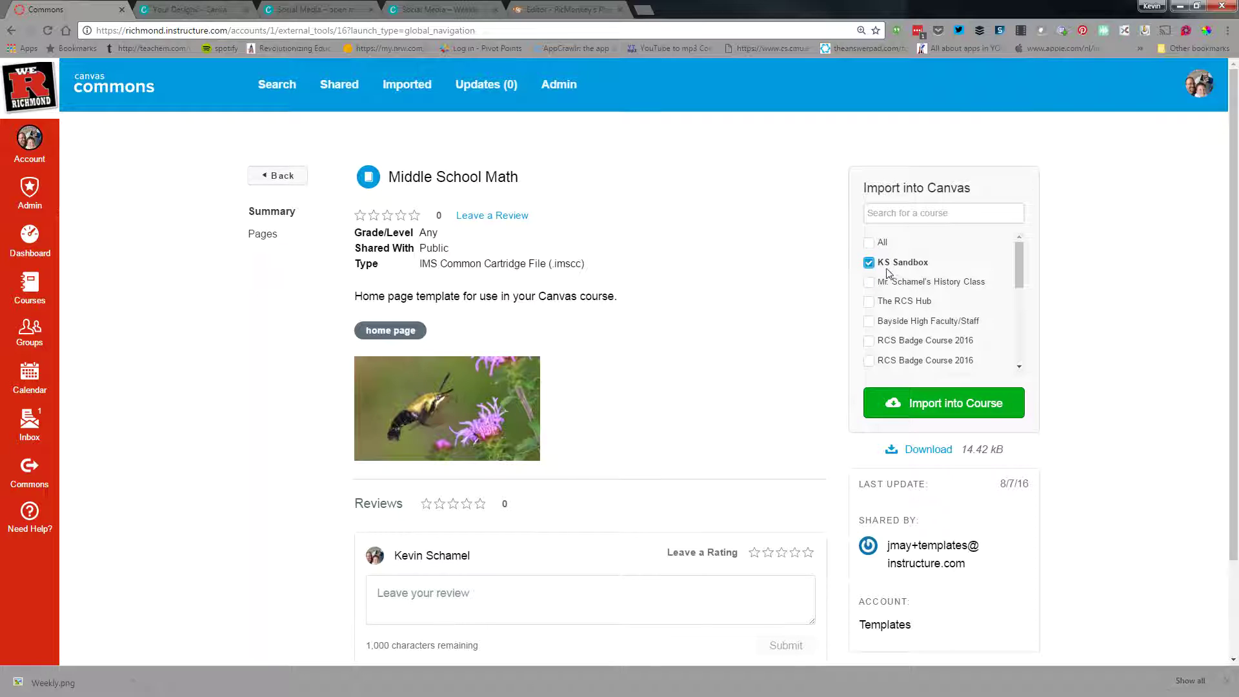
left_click(948, 403)
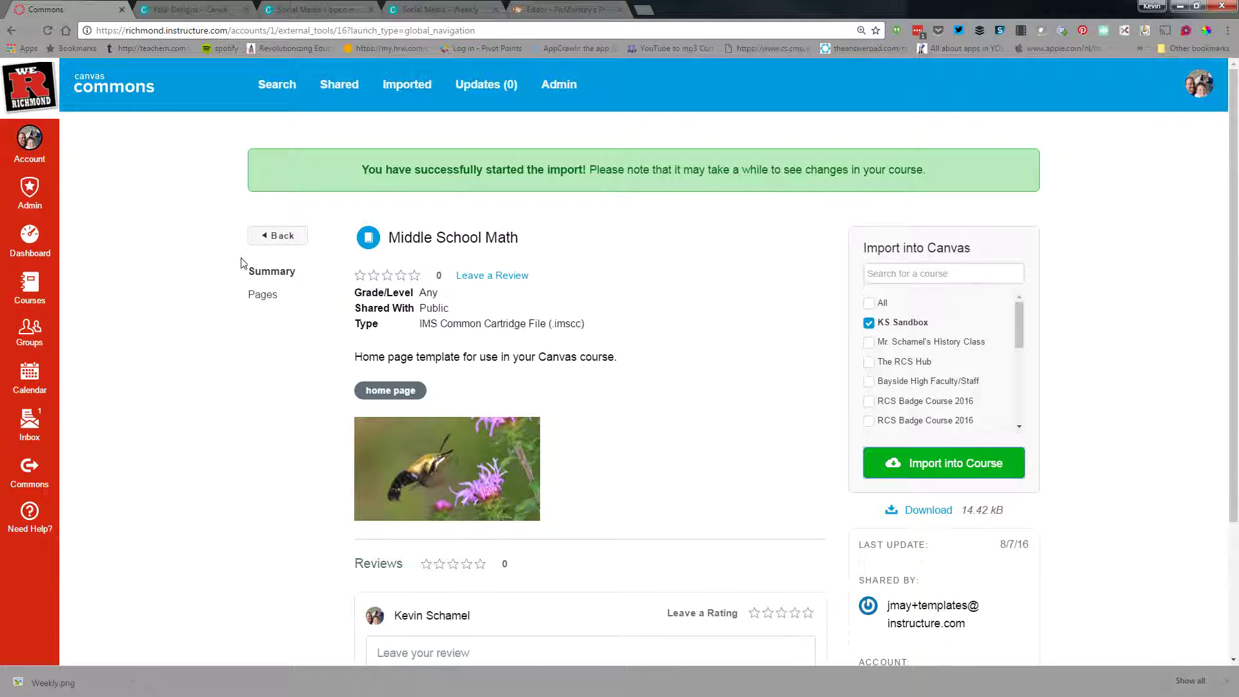
Step: Open the KS Sandbox course from the list of all courses and look over the template layout on its home page
left_click(25, 288)
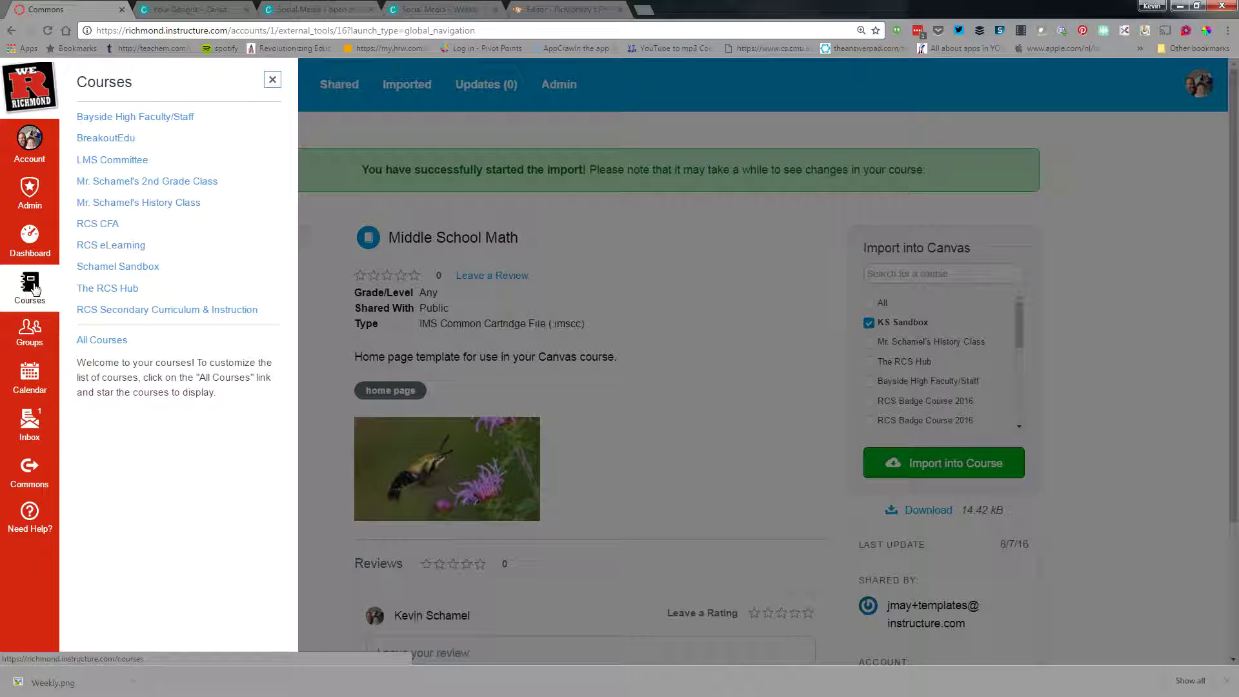
left_click(109, 346)
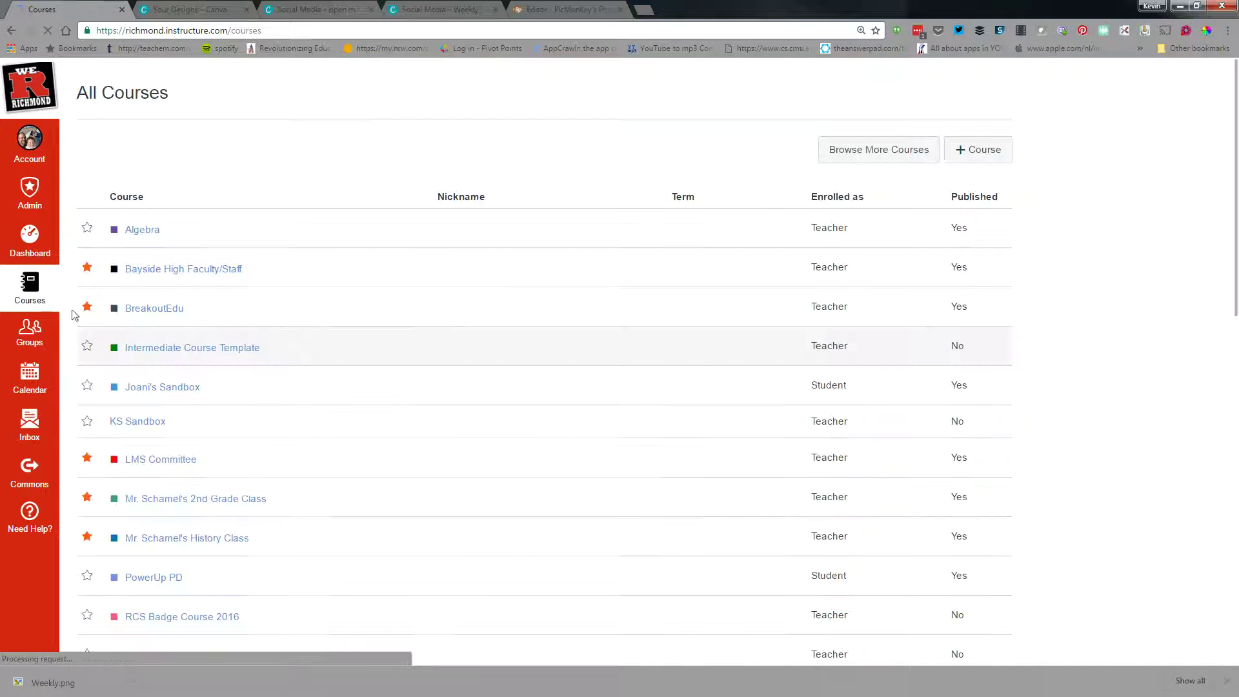
scroll(176, 295, "down", 2)
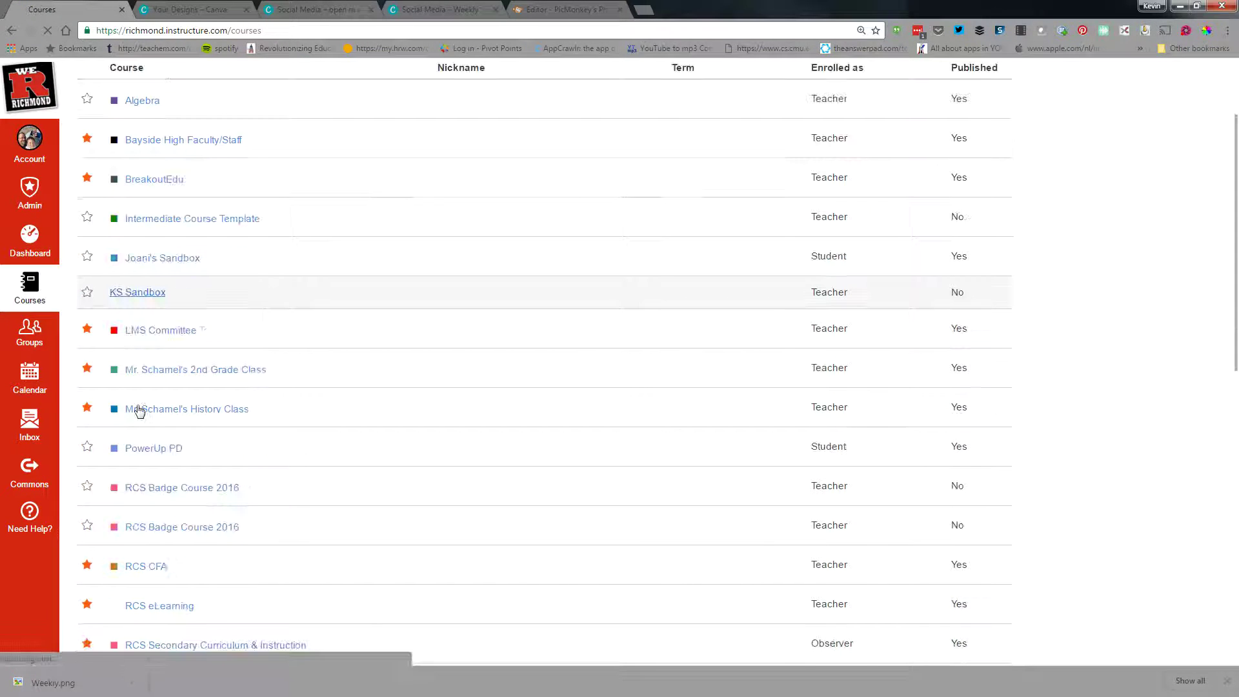
left_click(153, 295)
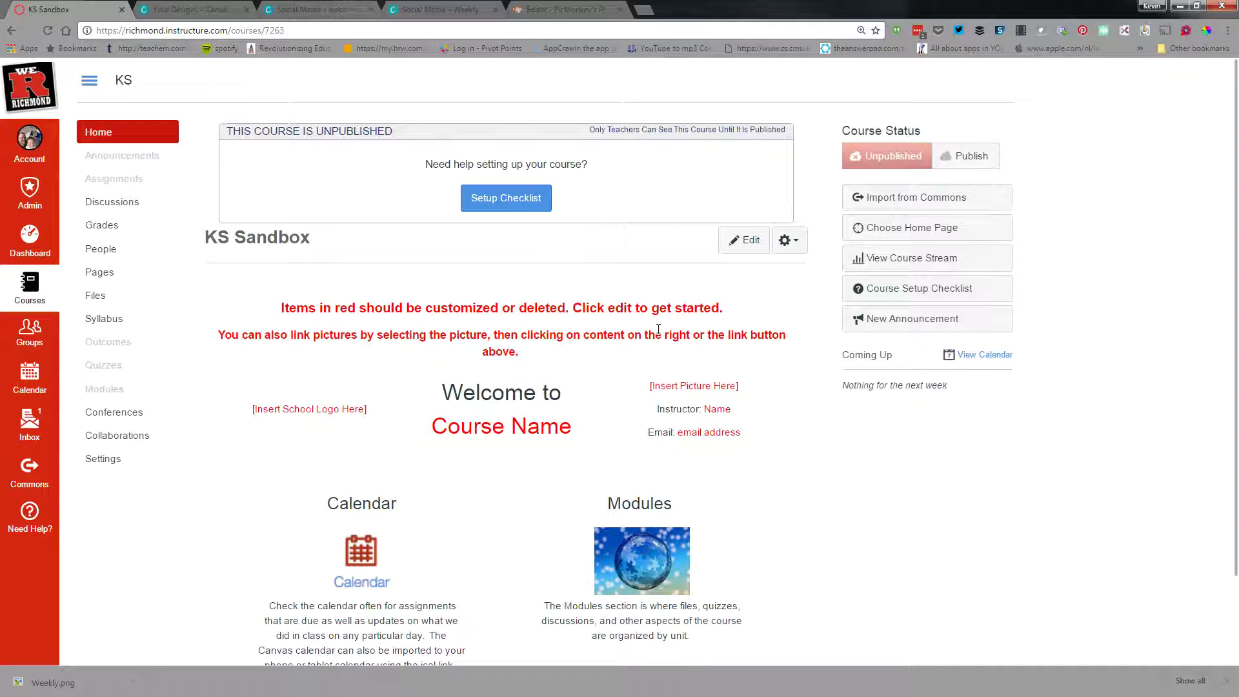
scroll(658, 331, "down", 2)
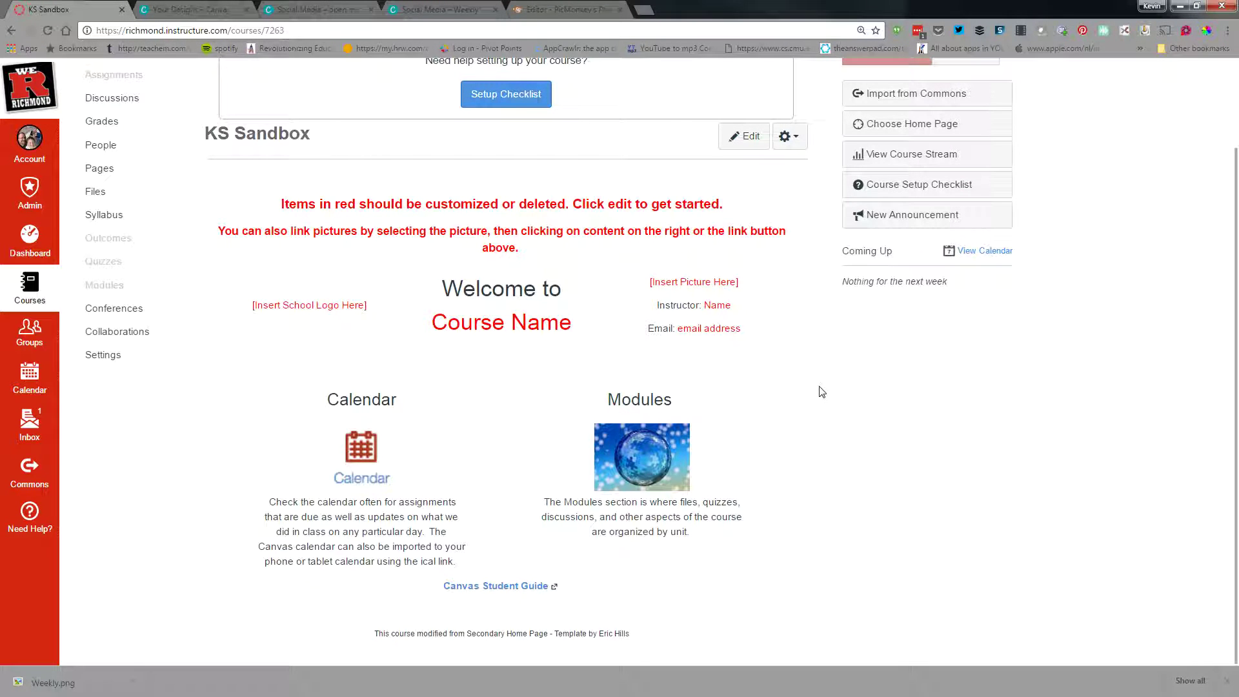
scroll(814, 387, "up", 1)
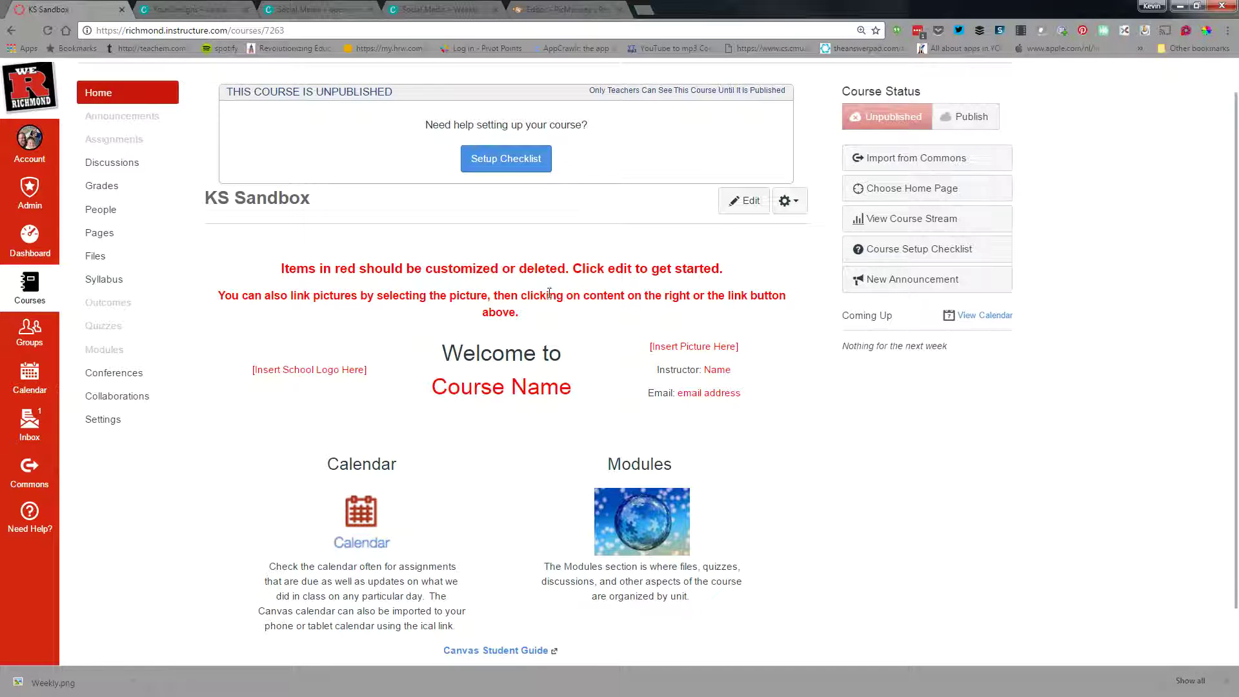
scroll(452, 316, "down", 1)
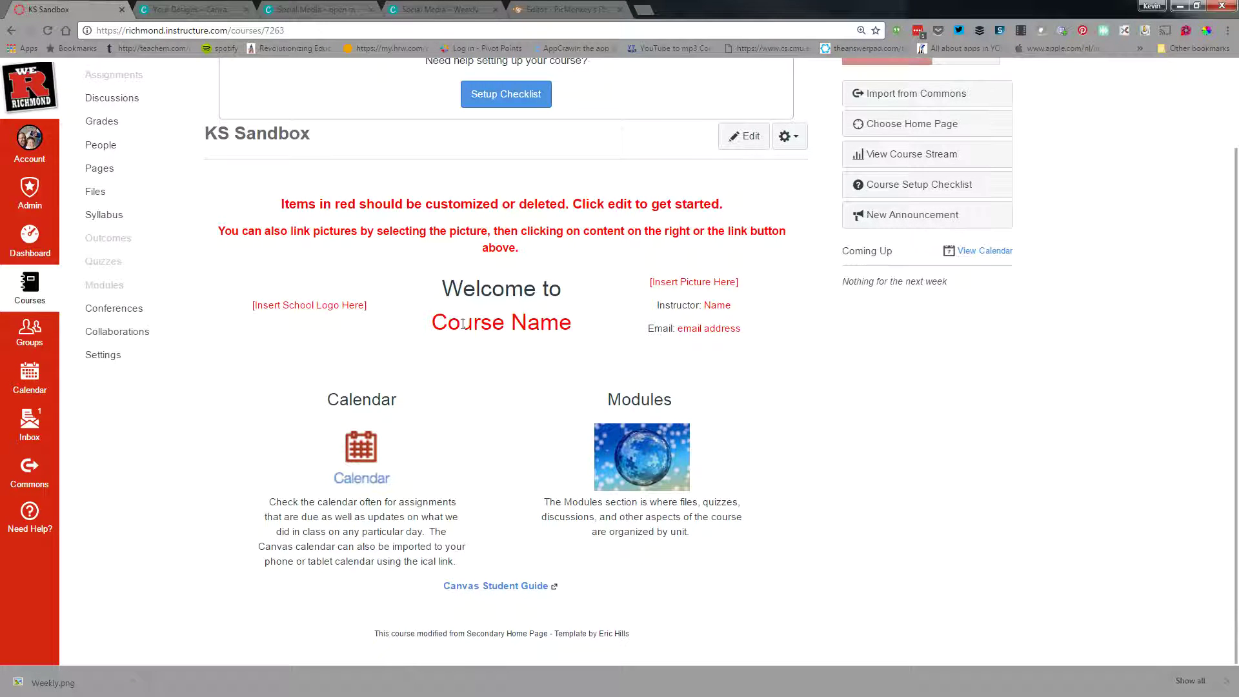
scroll(465, 319, "up", 1)
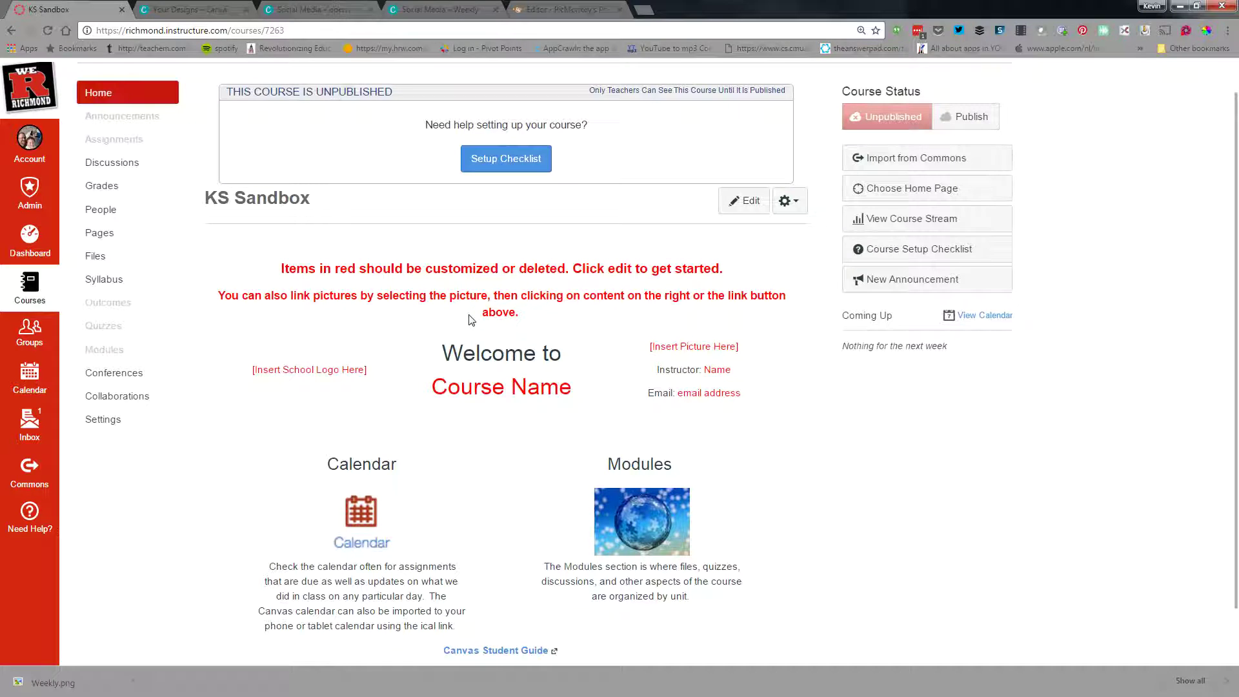